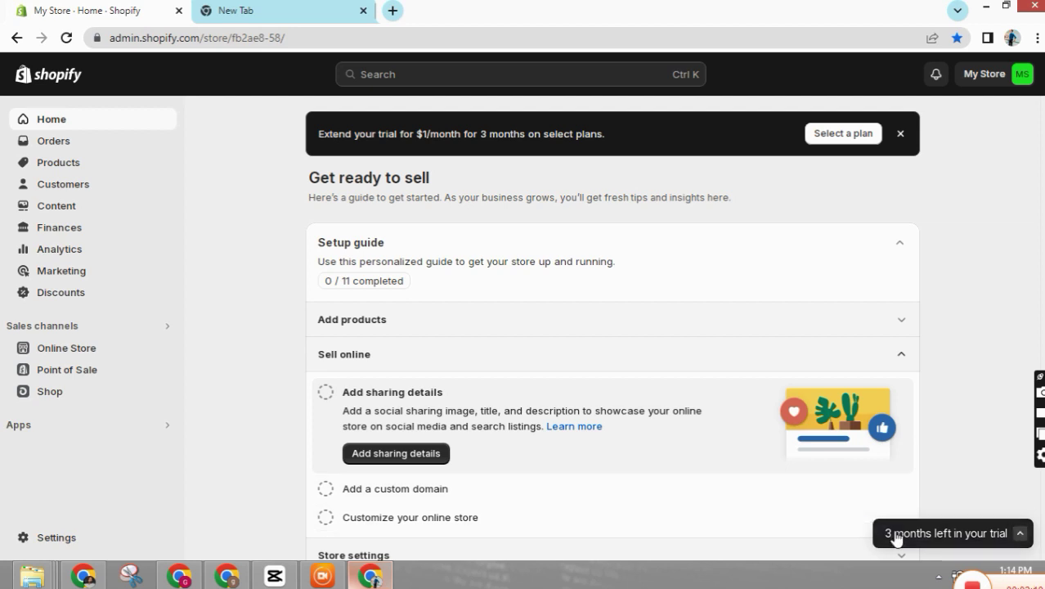
- Check the store's remaining trial time, collapse it, and switch to the Google new tab
left_click(895, 533)
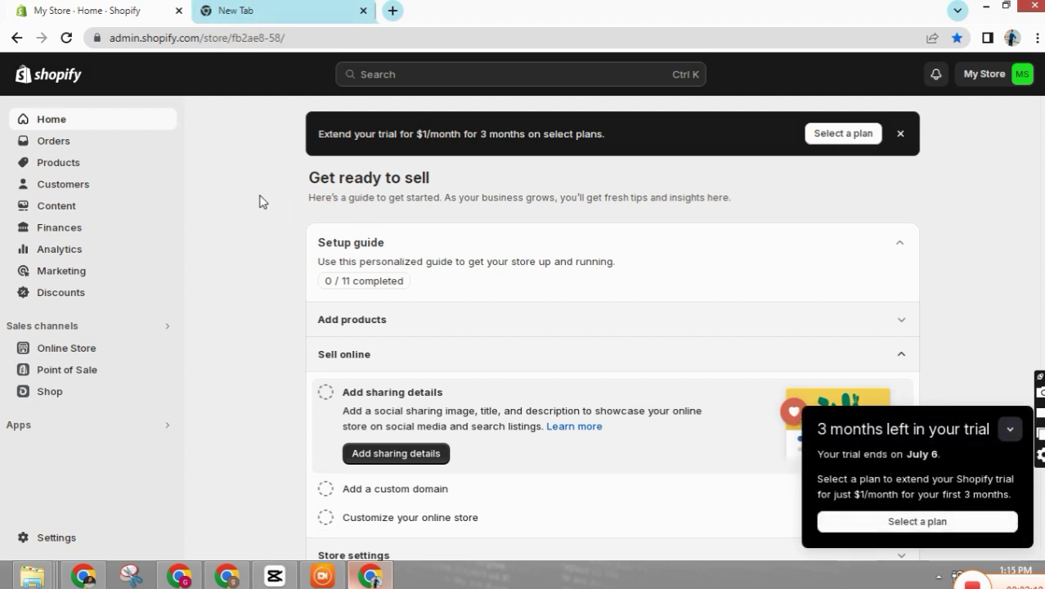
left_click(1010, 428)
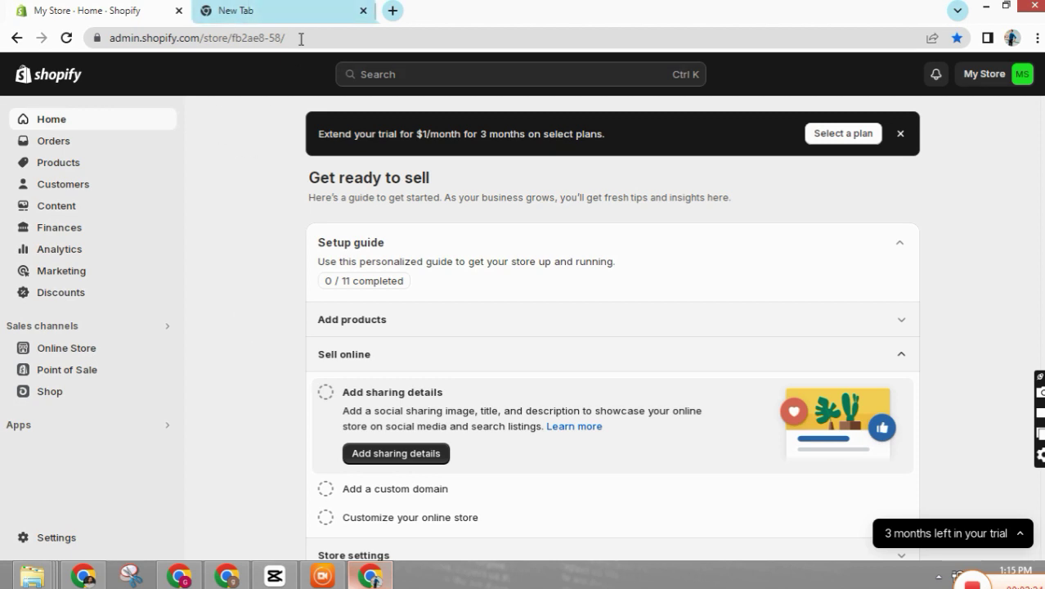
left_click(249, 10)
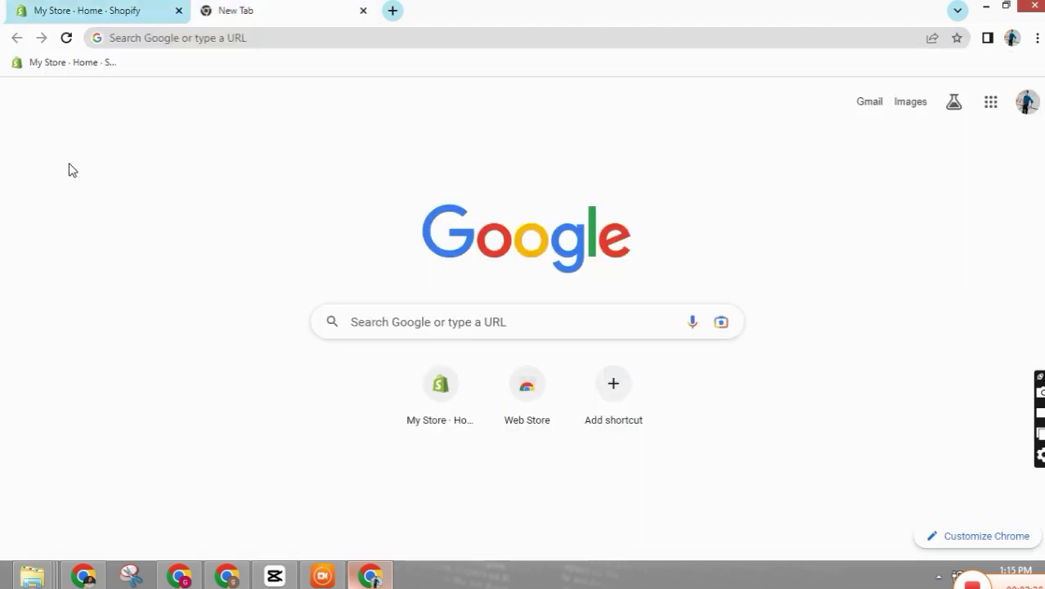
- Return to the 'My Store - Home - Shopify' admin tab
left_click(131, 10)
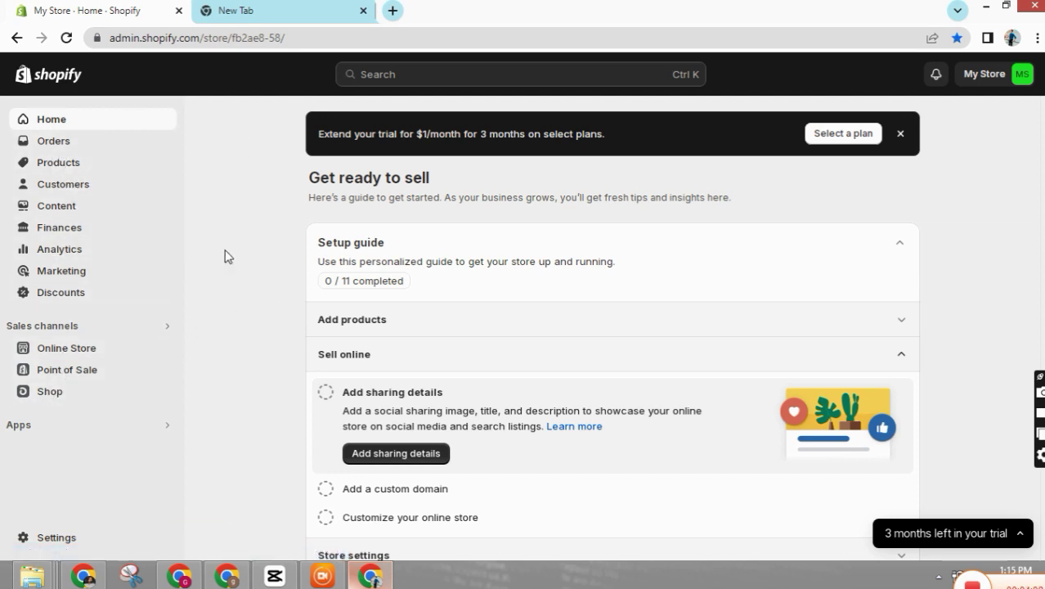
- Expand the trial notice showing the July 6 end date and $1/month plan offer
scroll(329, 250, "down", 3)
scroll(42, 249, "up", 1)
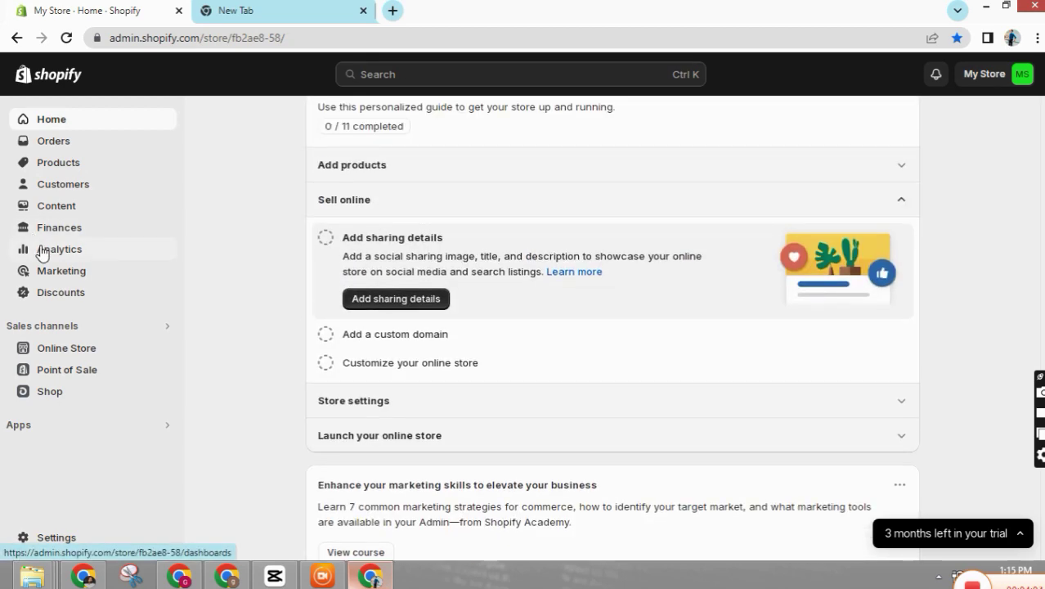
scroll(68, 187, "up", 2)
scroll(68, 186, "up", 1)
scroll(65, 147, "down", 1)
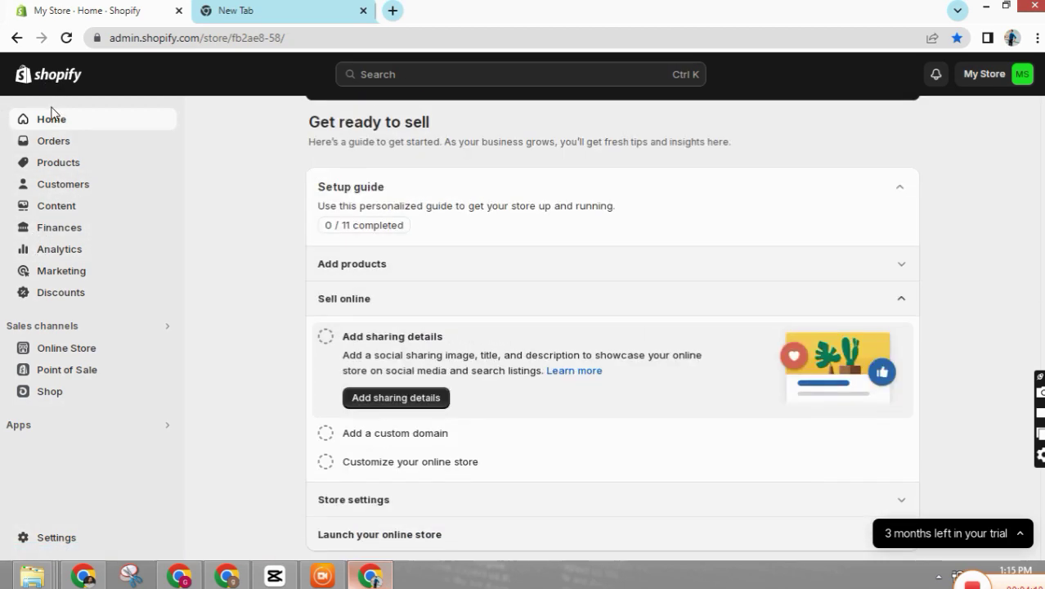
scroll(61, 114, "up", 1)
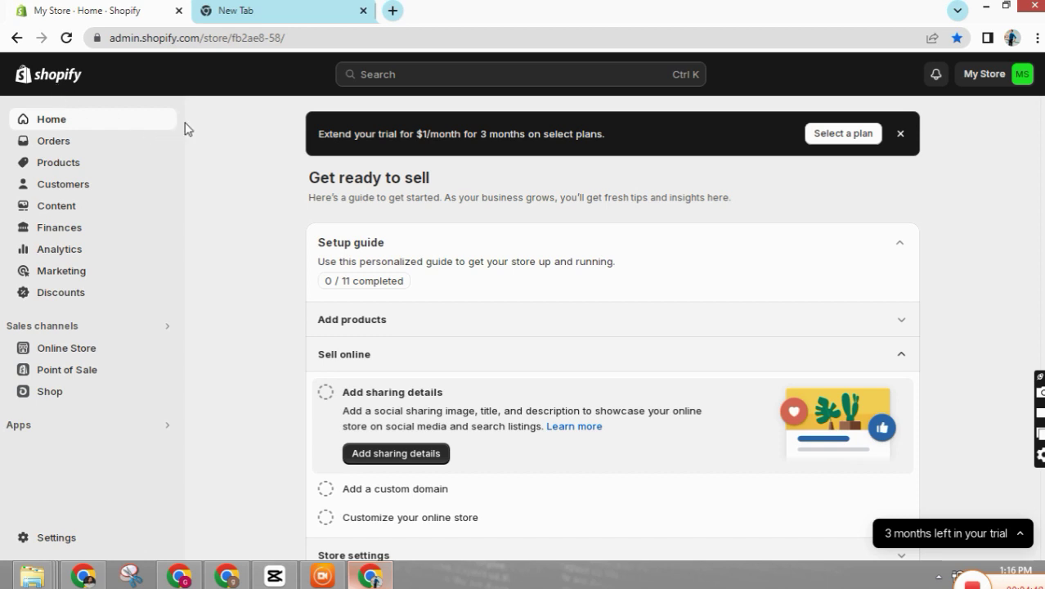
scroll(287, 326, "down", 1)
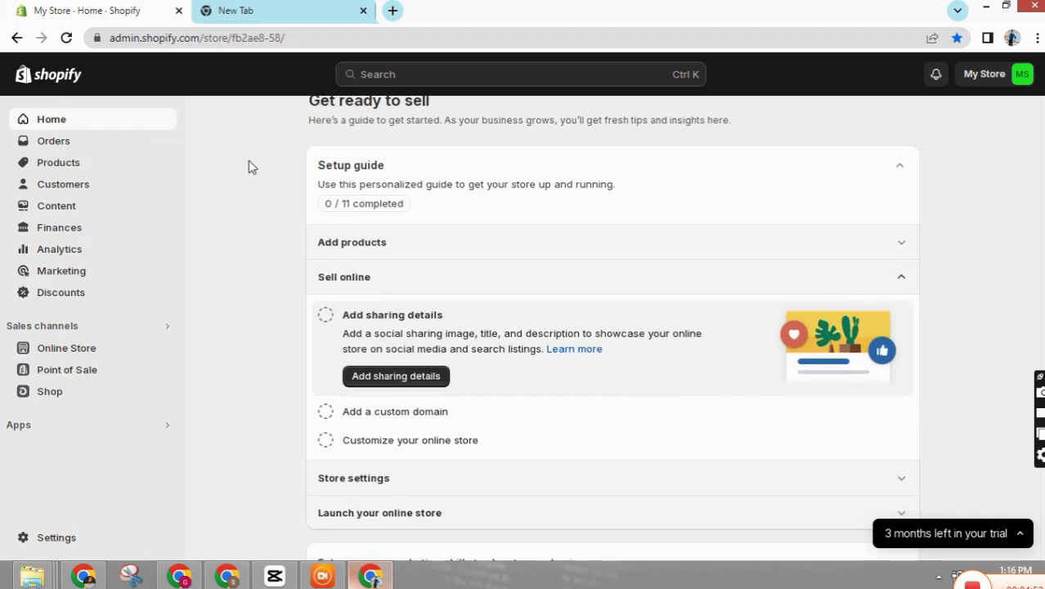
scroll(232, 215, "up", 1)
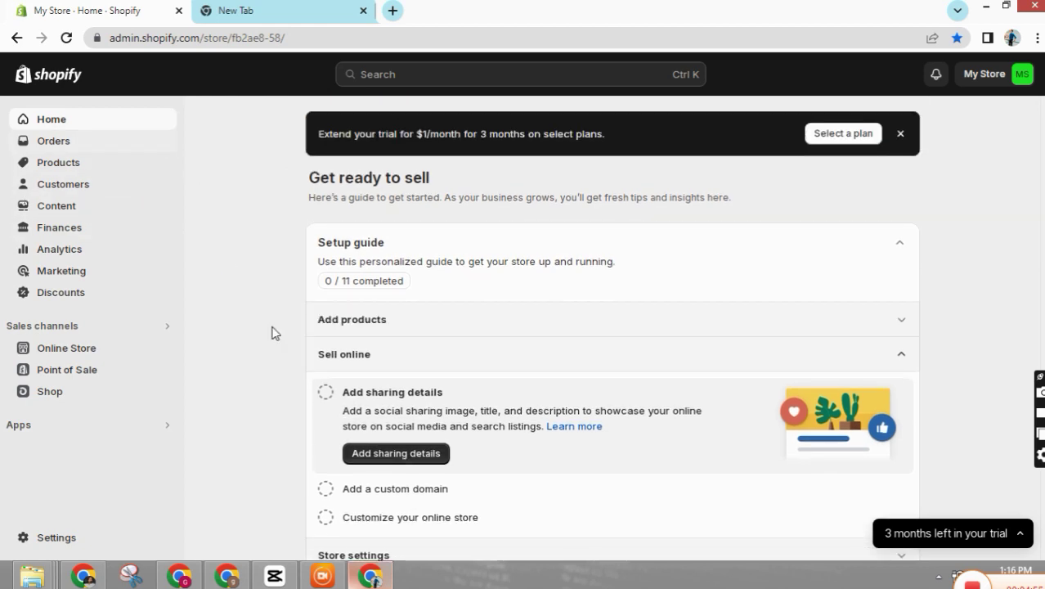
scroll(263, 451, "down", 1)
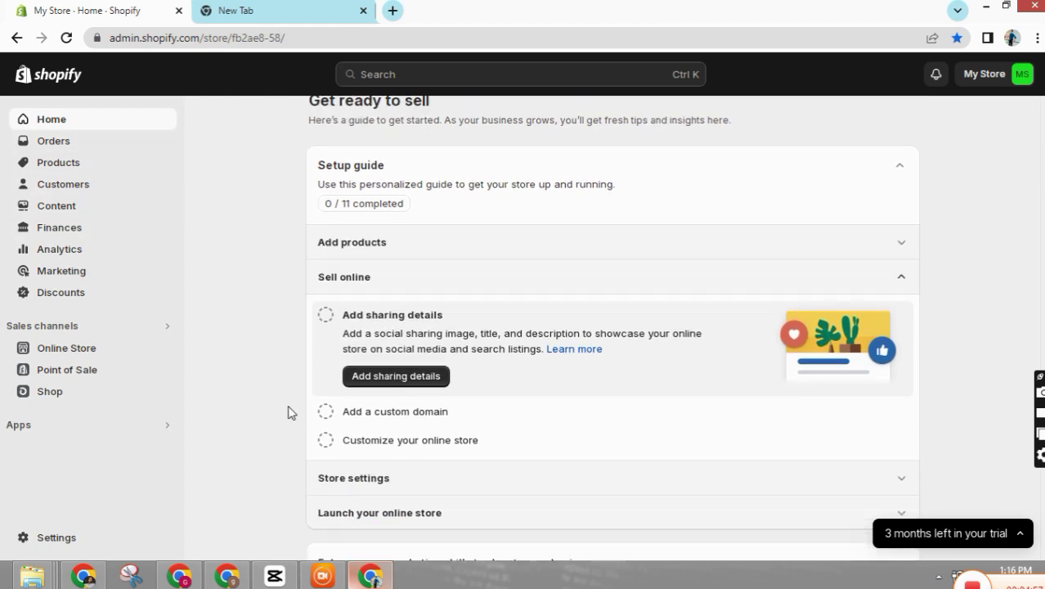
scroll(435, 327, "up", 1)
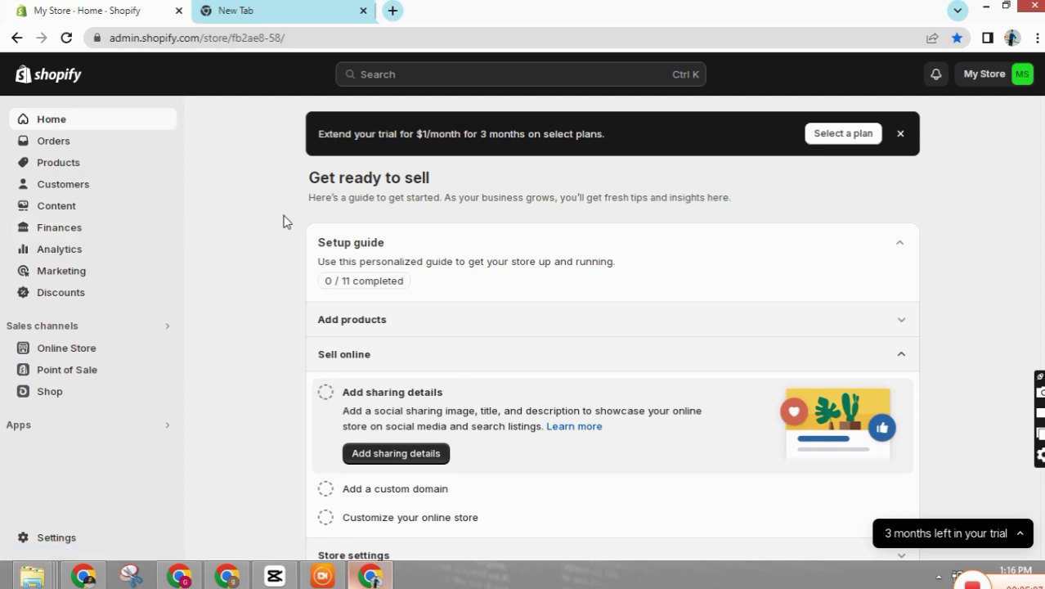
left_click(987, 533)
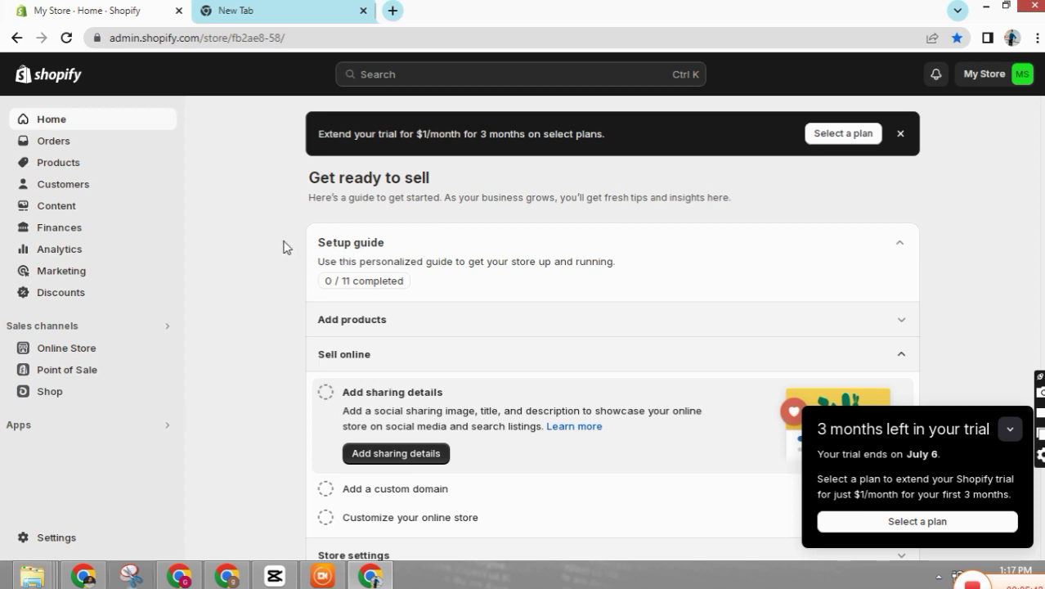
- Collapse the trial details, flip to the new tab and back, then reopen the trial reminder
left_click(1010, 429)
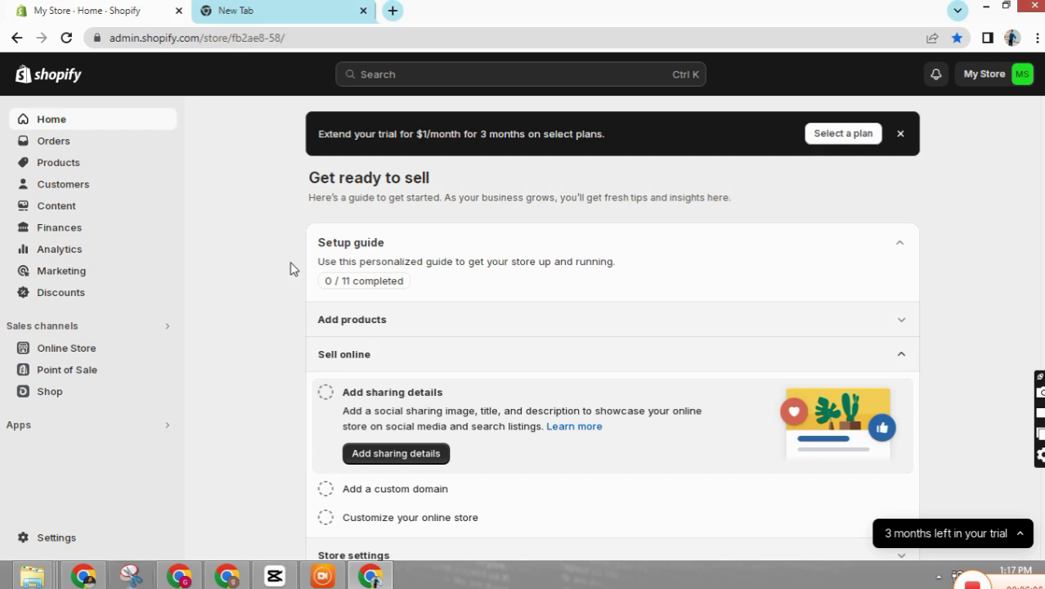
left_click(232, 10)
left_click(101, 7)
scroll(267, 255, "down", 1)
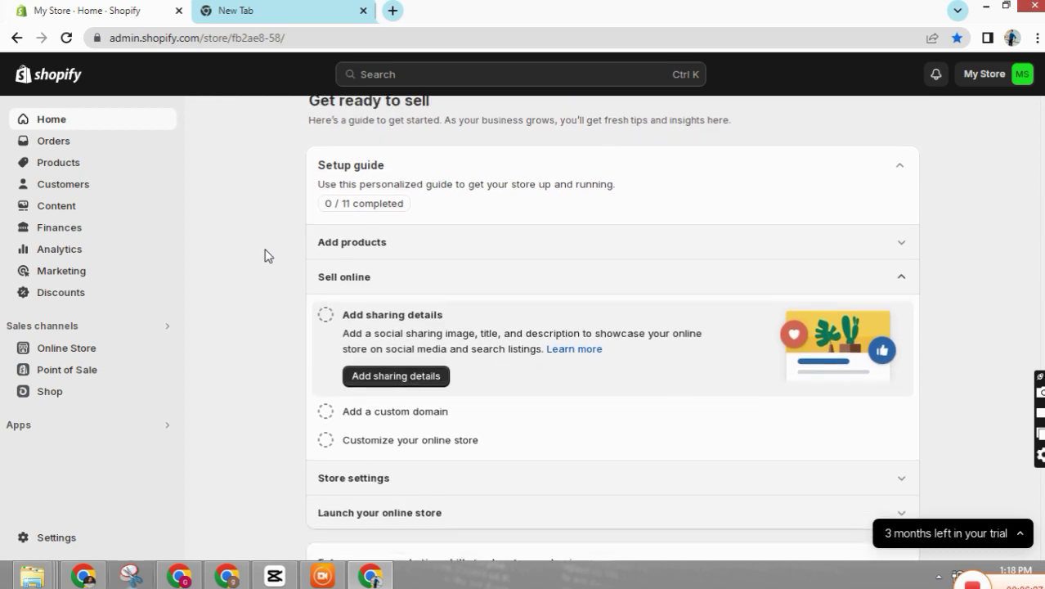
scroll(422, 345, "down", 3)
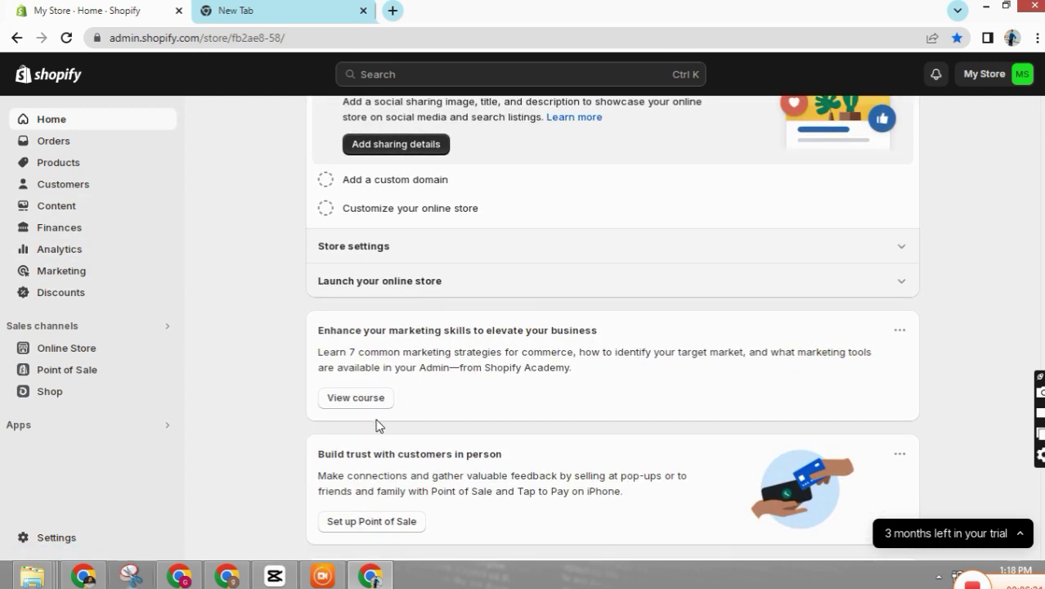
scroll(375, 425, "up", 4)
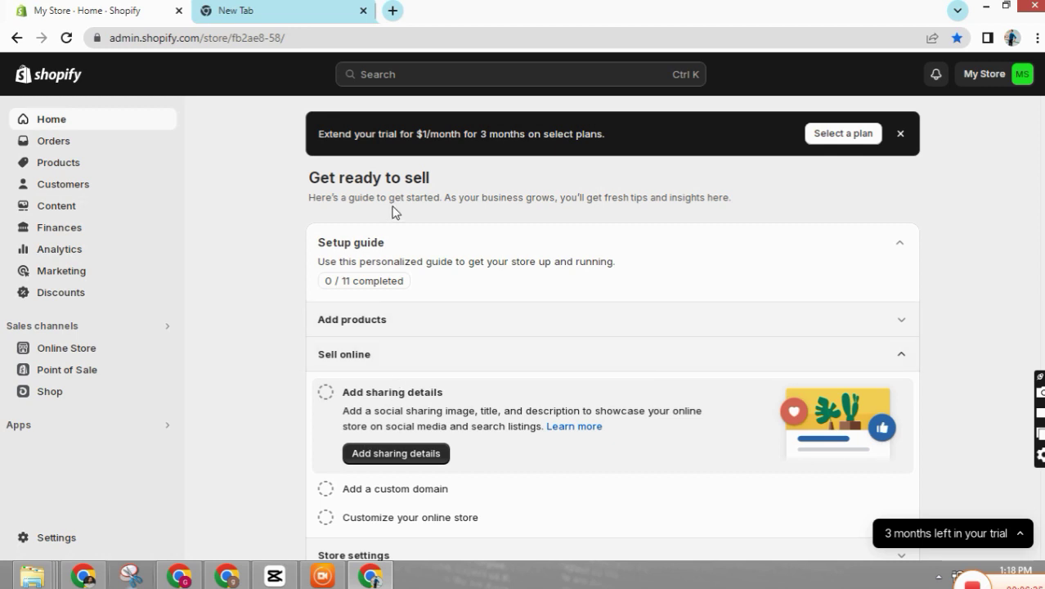
left_click(1006, 533)
- Open the store Settings, then close it to return to the admin home
left_click(32, 537)
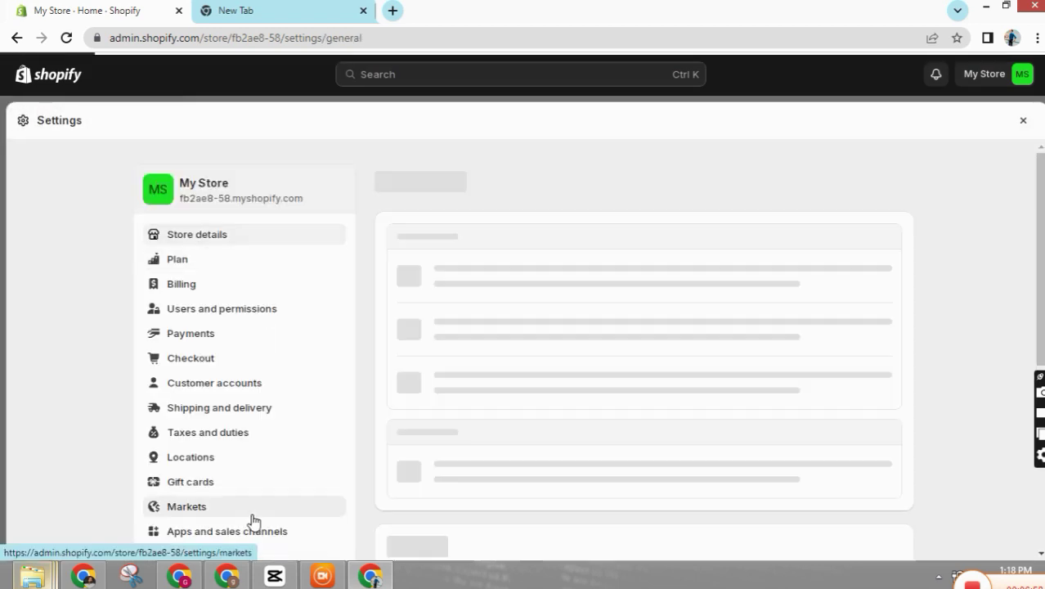
left_click(1023, 121)
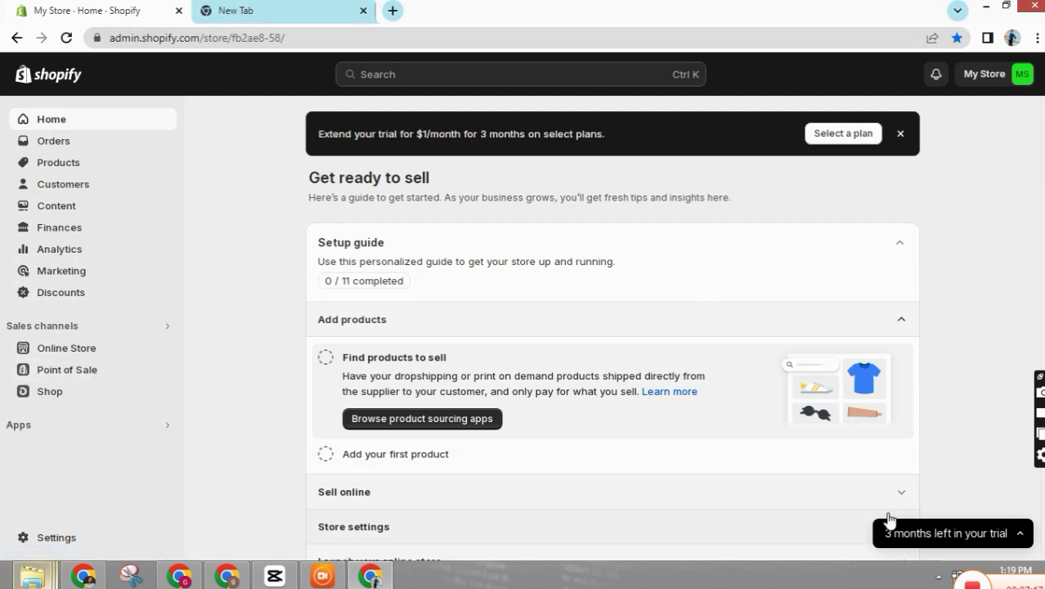
- Show the trial end date and plan offer, then open the Online Store sales channel
left_click(966, 535)
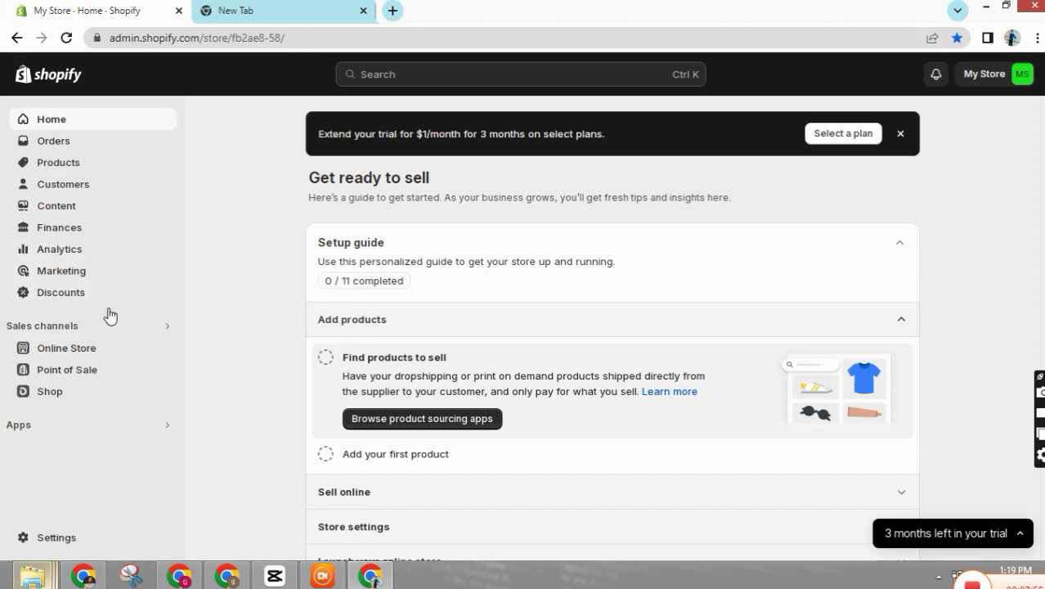
mouse_move(55, 373)
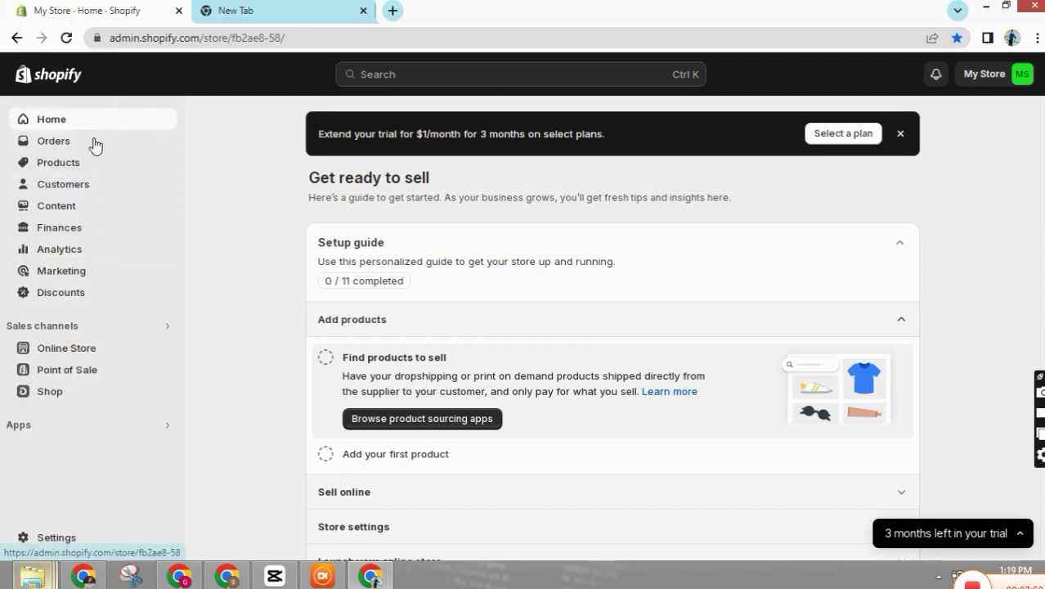
left_click(92, 350)
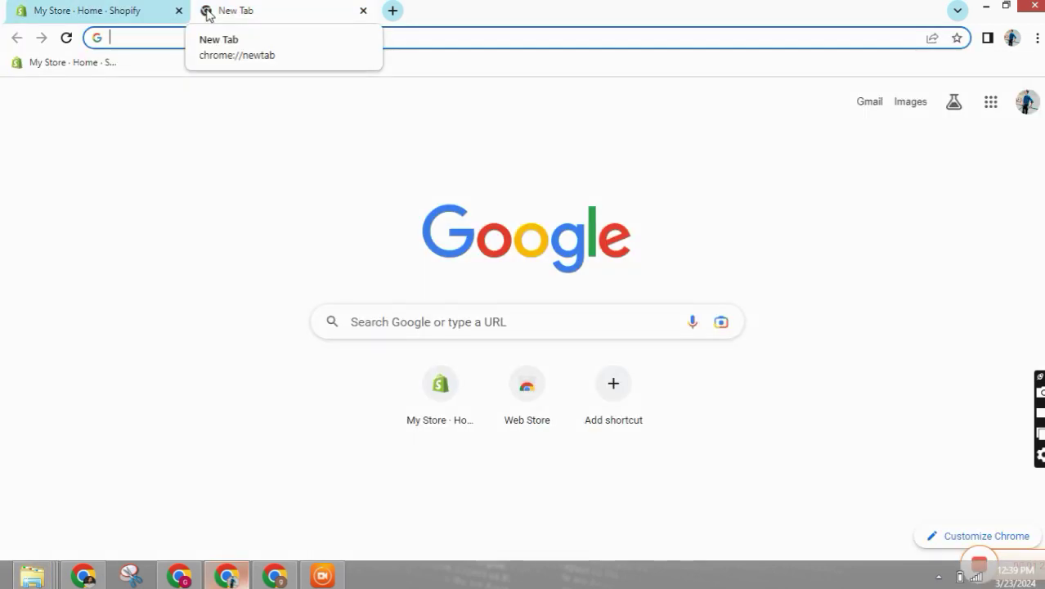
- Search Google for 'hhc dropshipping' and open the HHC Dropshipping website
type("hhc")
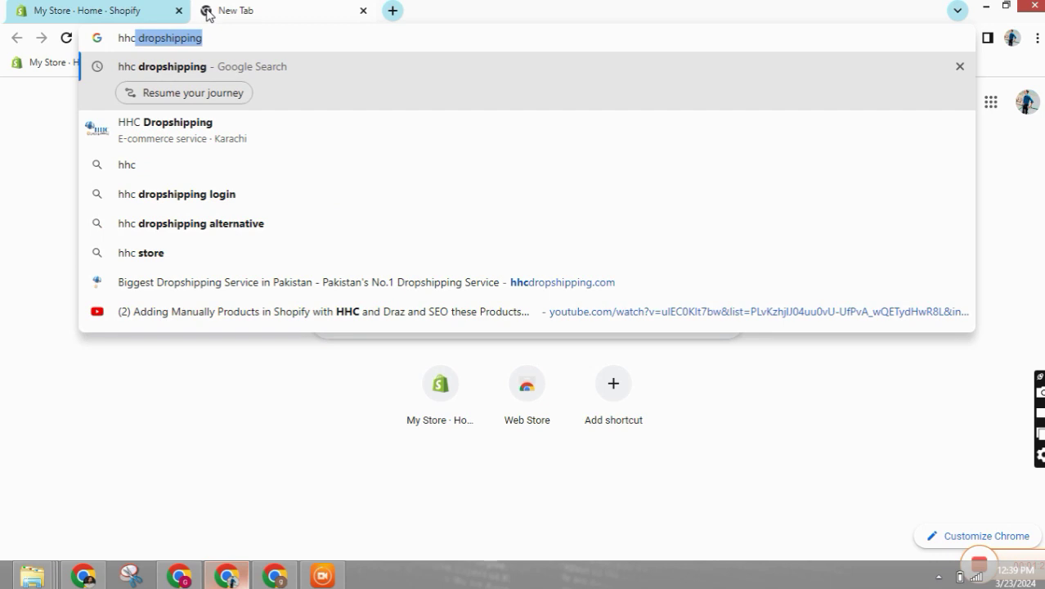
left_click(229, 72)
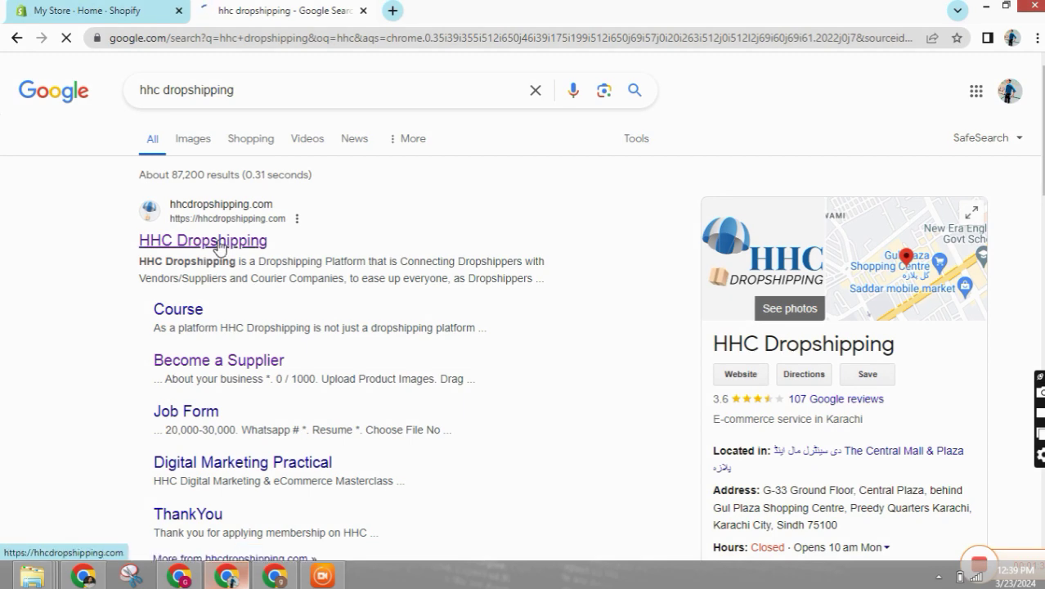
left_click(220, 242)
- On the HHC Dropshipping site, choose Register Now to start a new account
key("ctrl+shift+Tab")
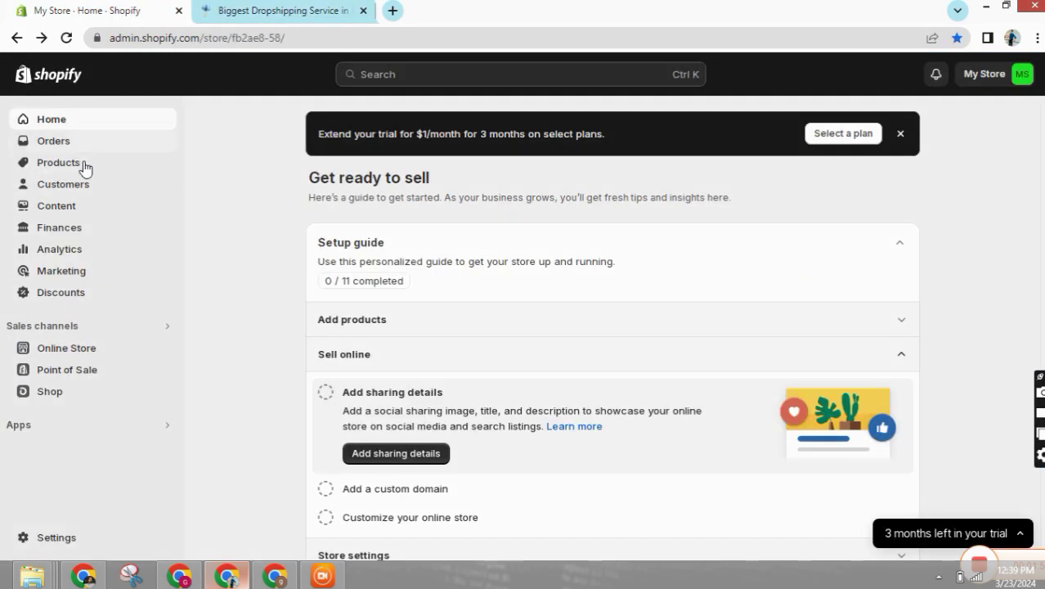
left_click(250, 10)
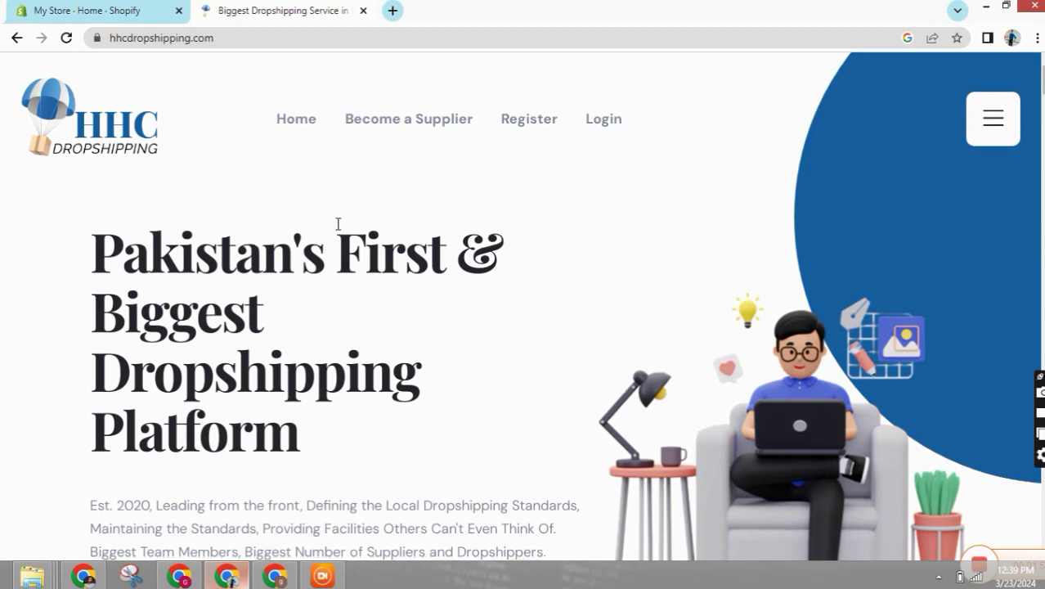
scroll(339, 227, "down", 1)
scroll(339, 229, "up", 1)
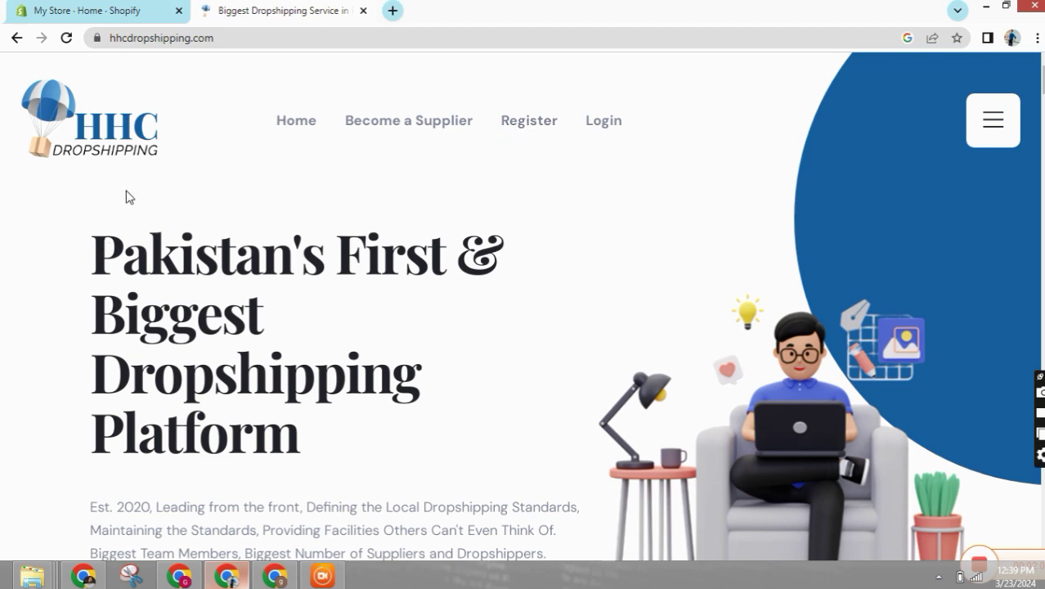
scroll(139, 311, "down", 3)
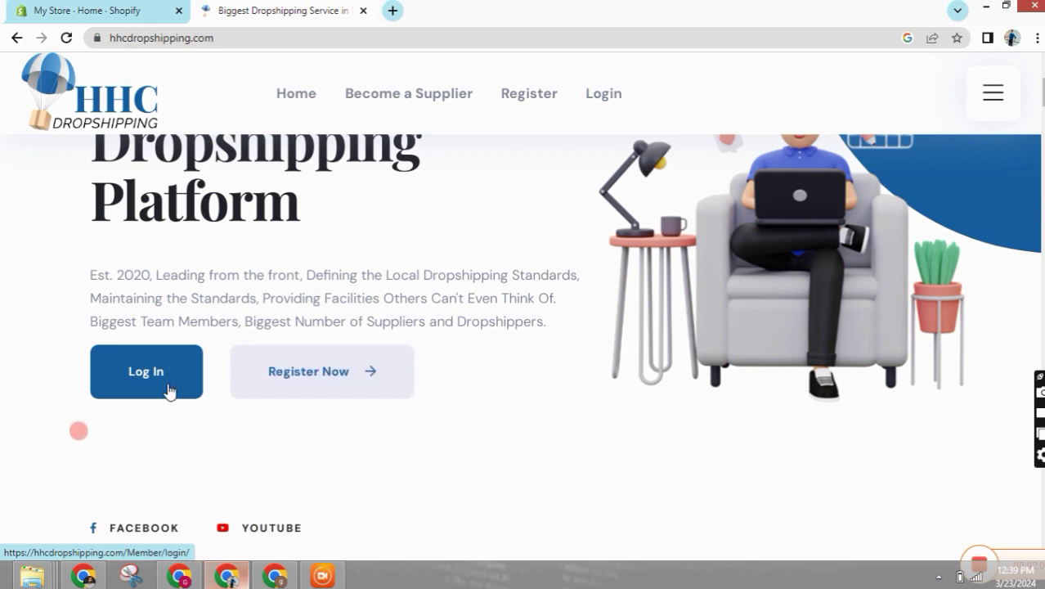
left_click(332, 391)
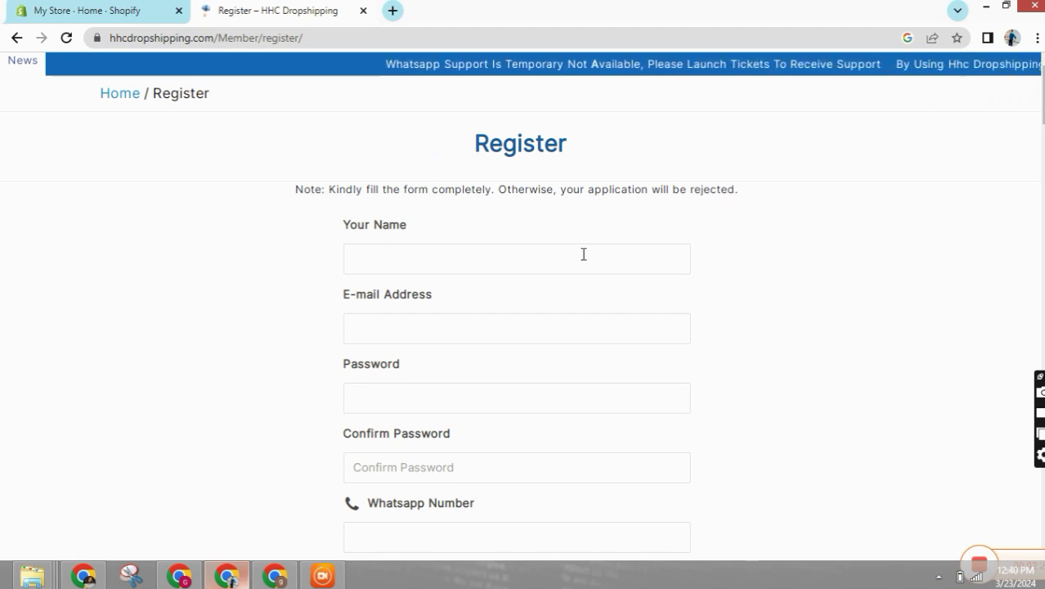
scroll(512, 253, "down", 1)
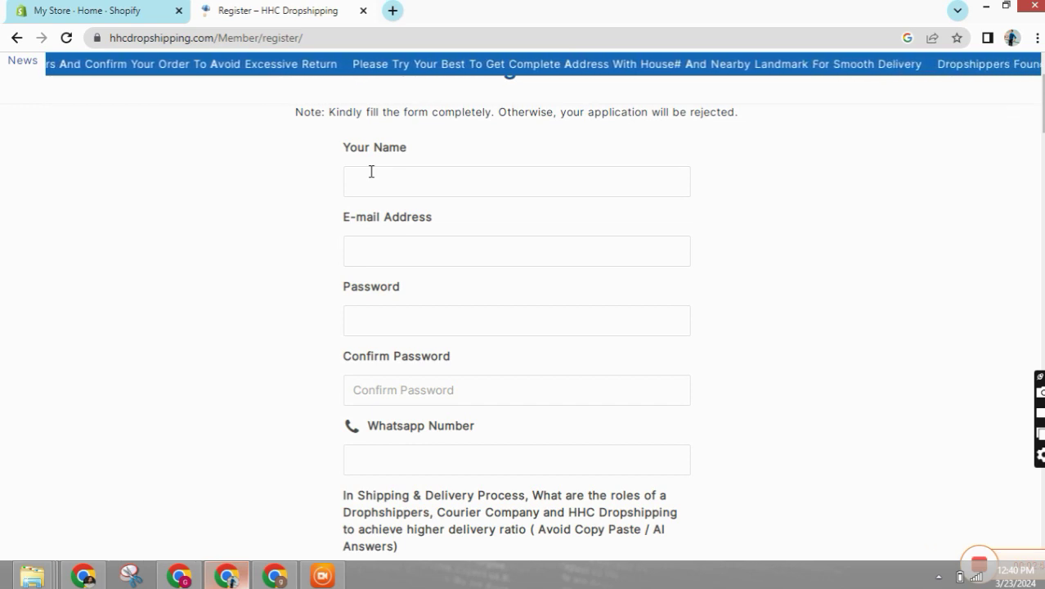
scroll(370, 170, "down", 15)
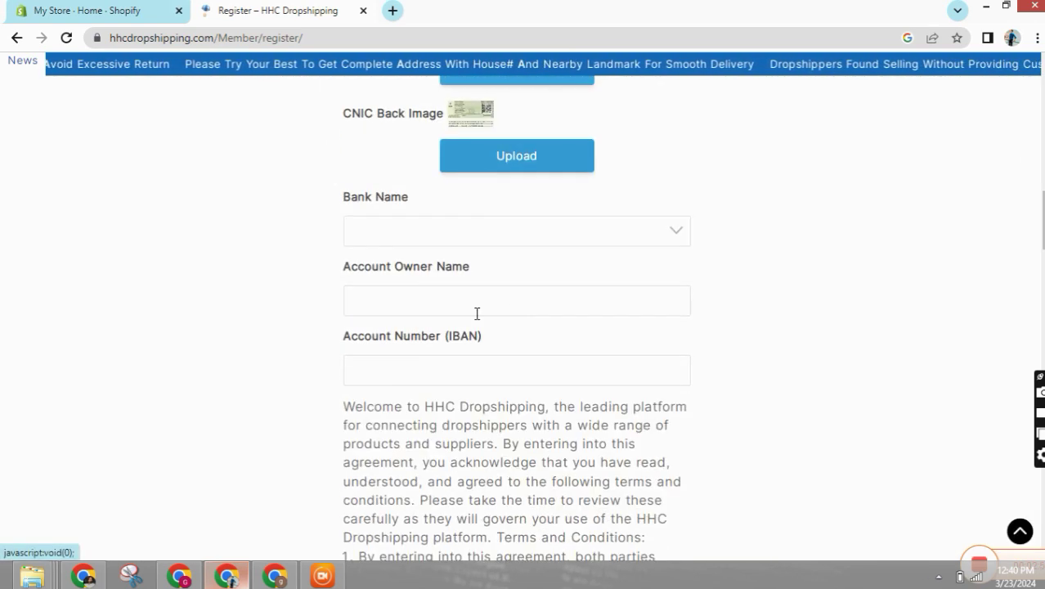
scroll(476, 313, "down", 2)
scroll(413, 237, "up", 3)
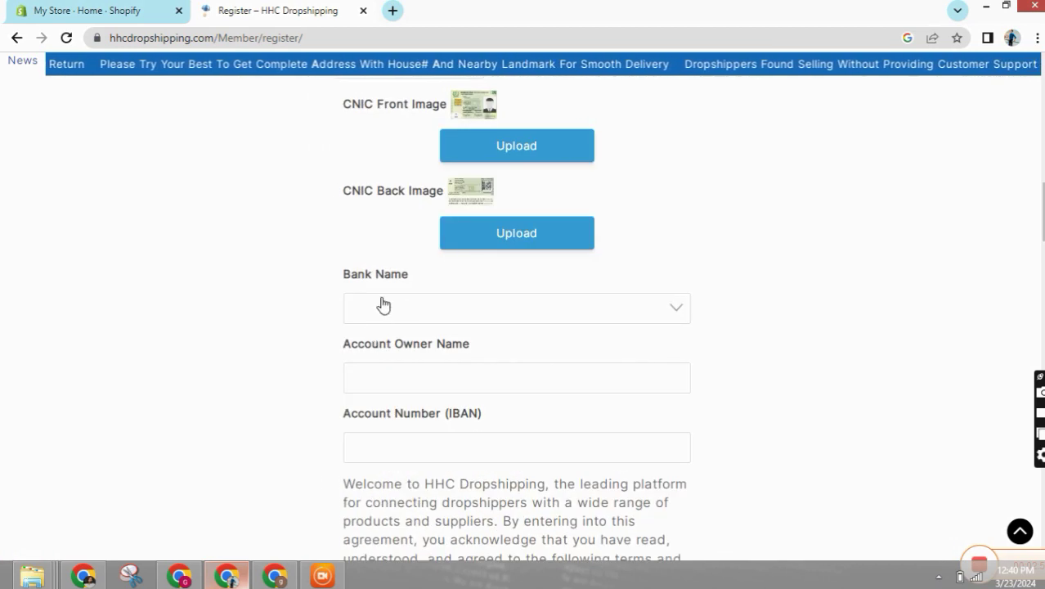
left_click(677, 311)
scroll(410, 338, "down", 1)
scroll(397, 323, "down", 1)
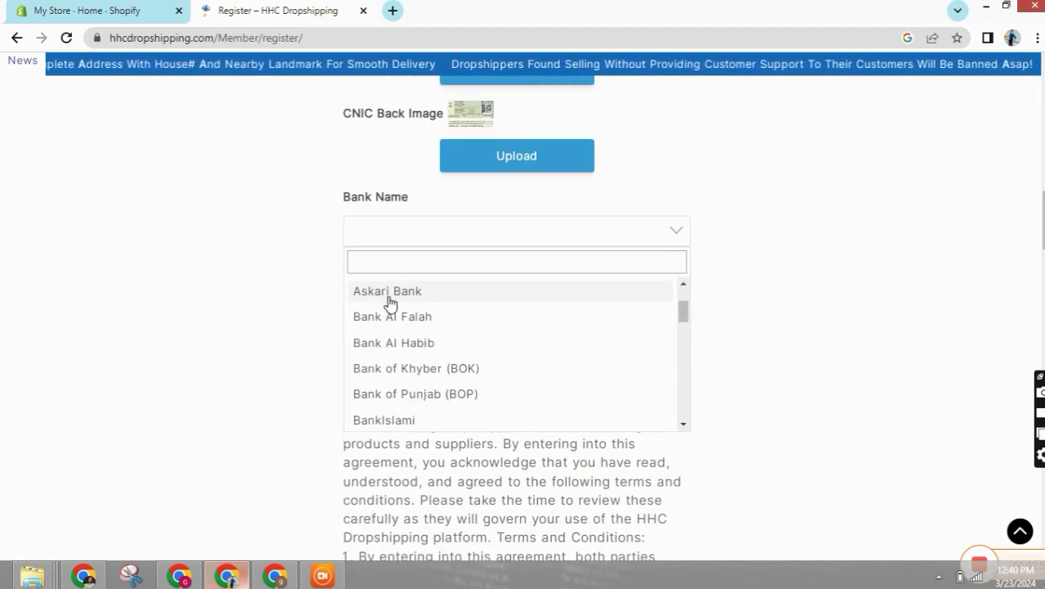
scroll(401, 351, "down", 1)
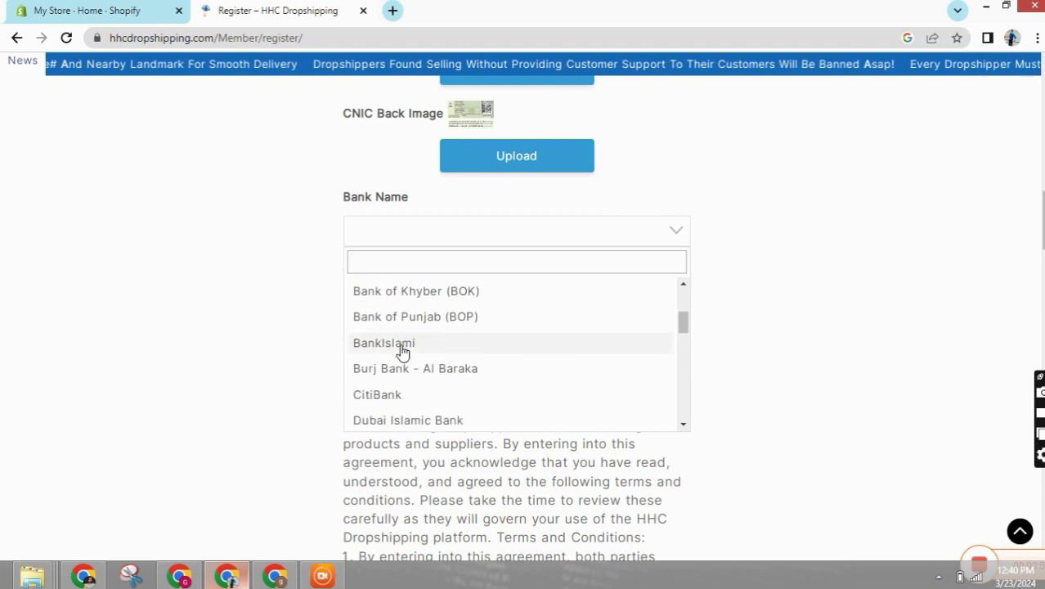
scroll(401, 360, "down", 4)
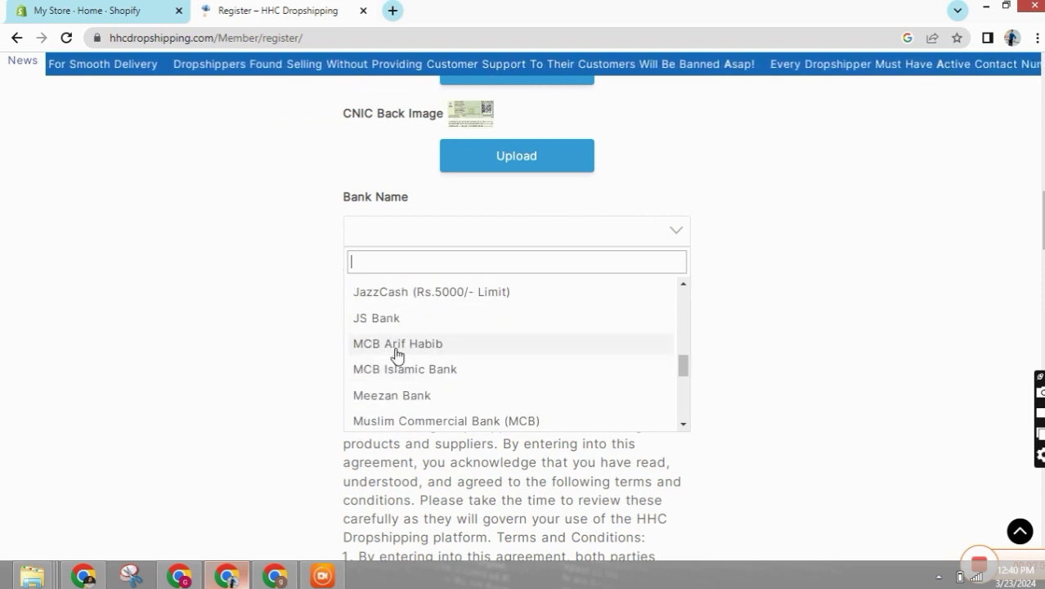
scroll(366, 373, "down", 2)
scroll(613, 326, "up", 5)
scroll(599, 367, "down", 1)
scroll(536, 417, "up", 4)
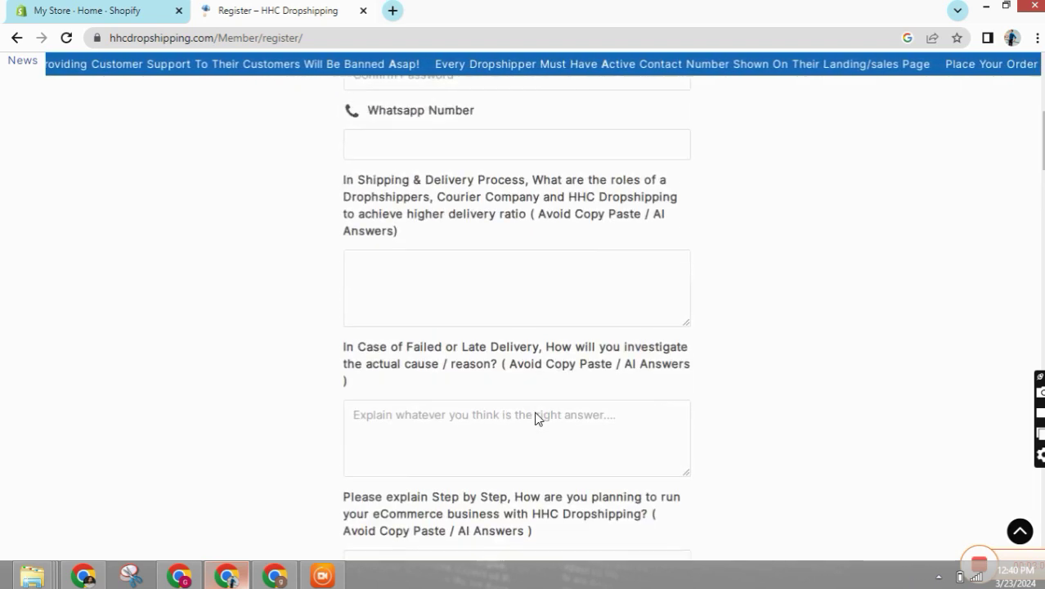
scroll(554, 382, "up", 5)
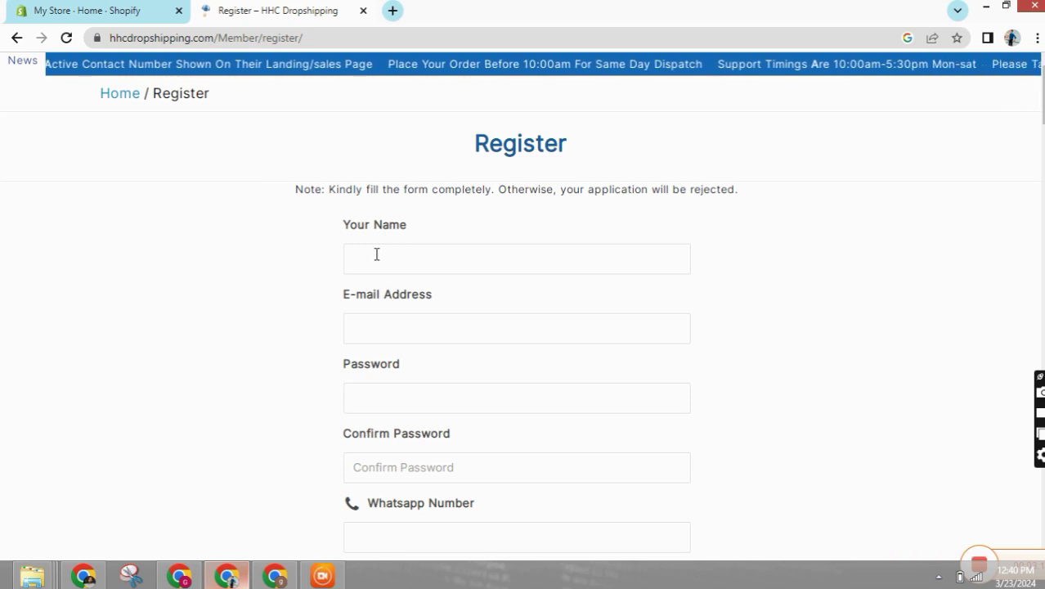
- Fill the name from the saved autofill suggestion and paste the contact's e-mail address
left_click(376, 254)
left_click(455, 300)
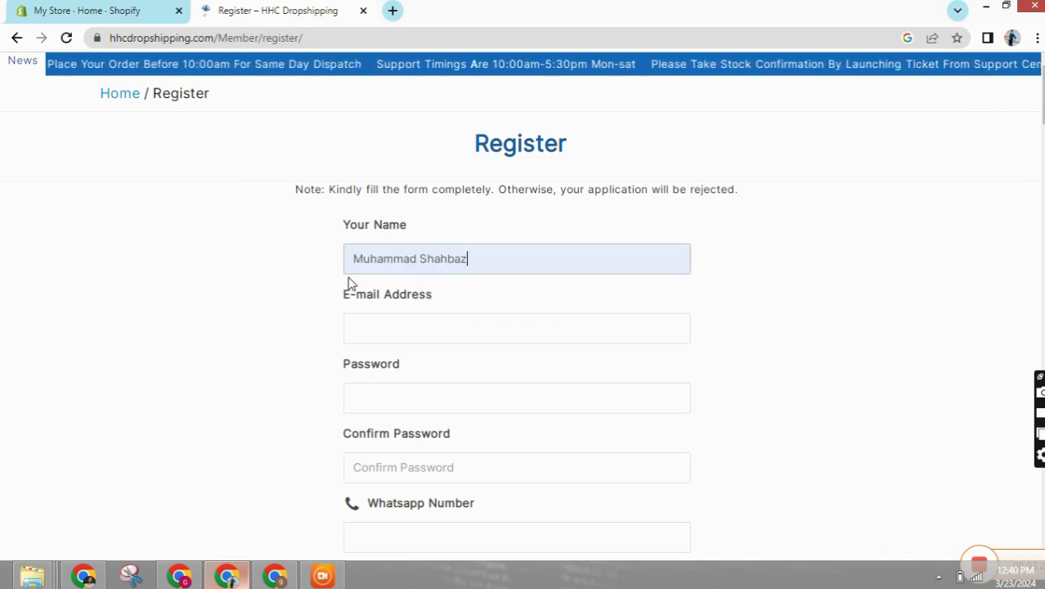
left_click(378, 322)
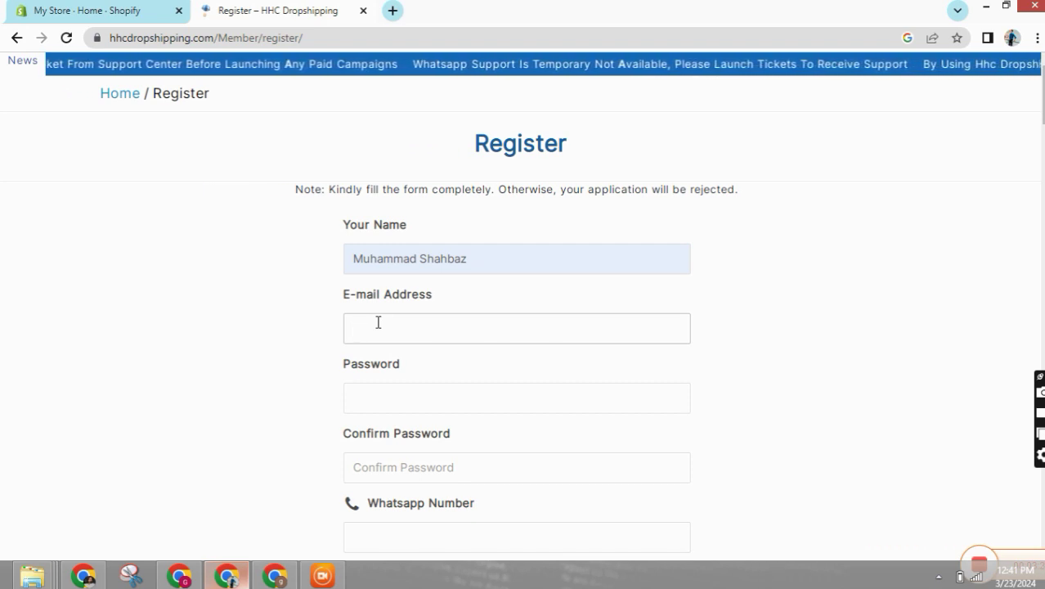
key("ctrl+v")
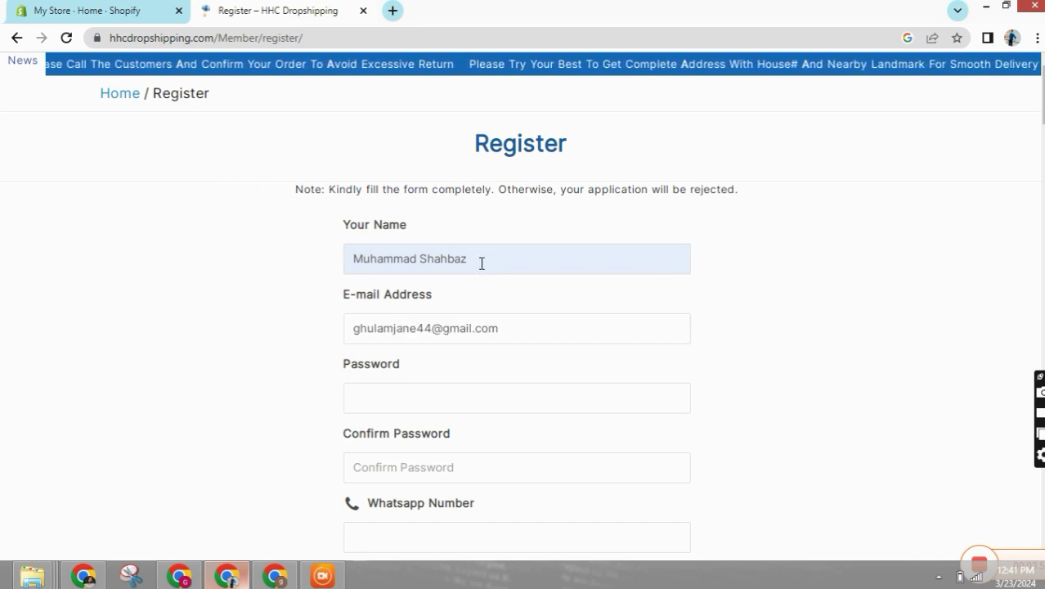
left_click(388, 327)
scroll(378, 334, "down", 2)
- Enter the account password in both password fields and type the WhatsApp number
left_click(398, 240)
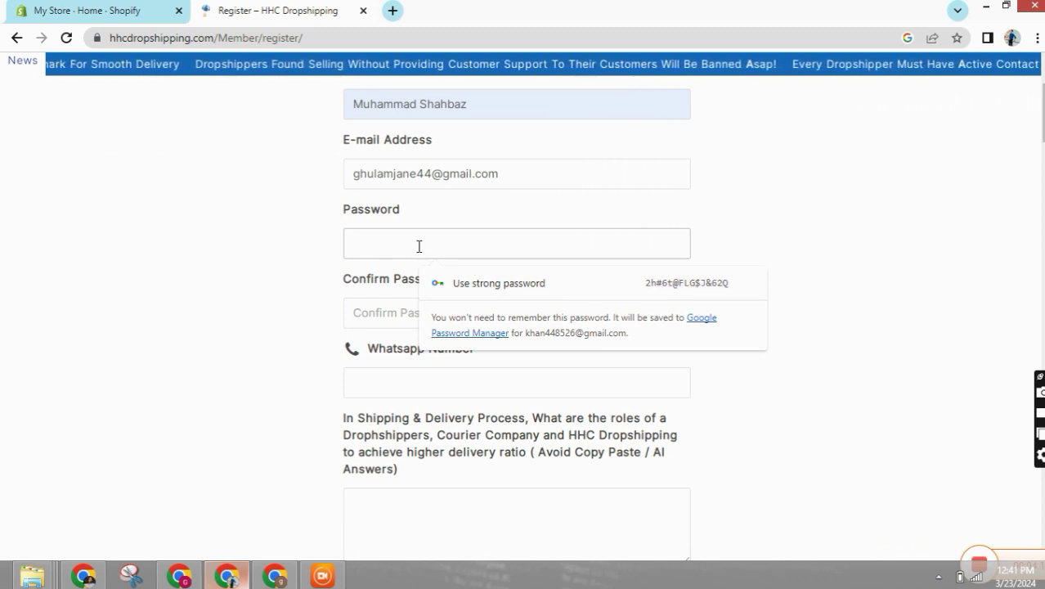
key("ctrl+v")
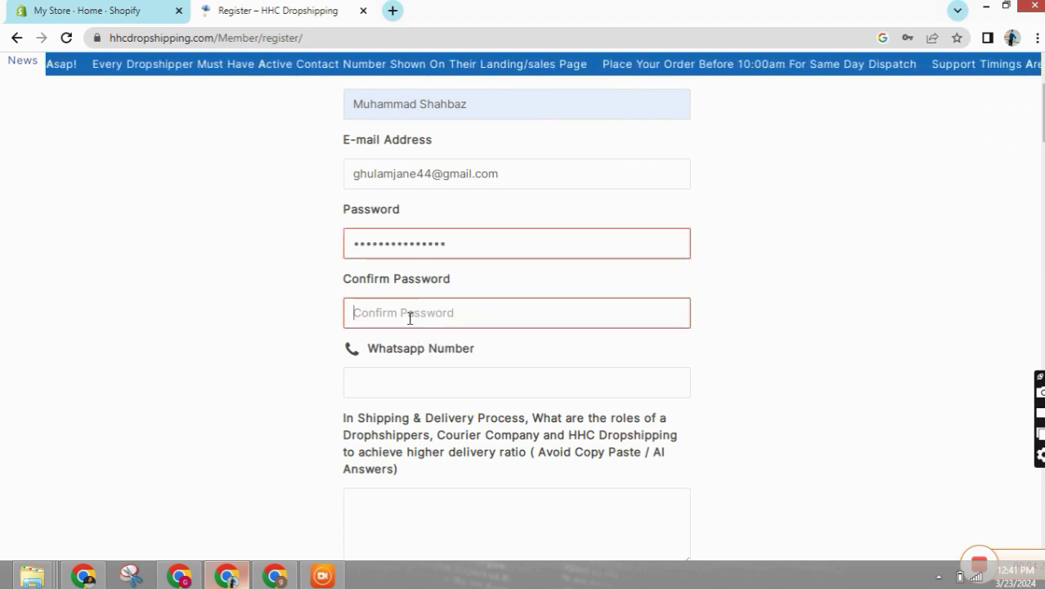
type("••••")
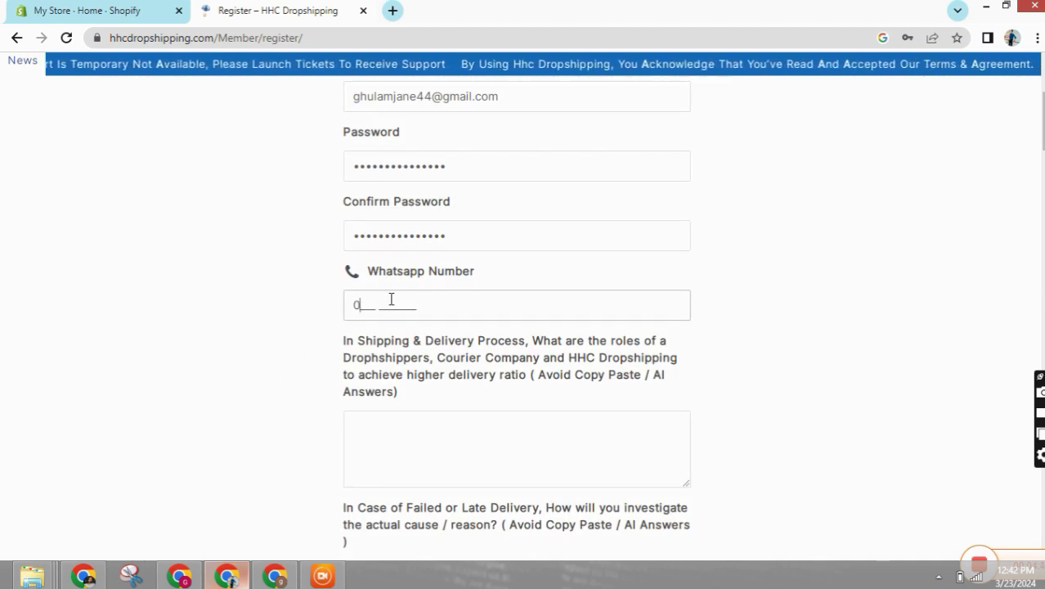
left_click(293, 334)
- Scroll the form and click into the shipping-roles question, leaving it unanswered
scroll(377, 323, "down", 2)
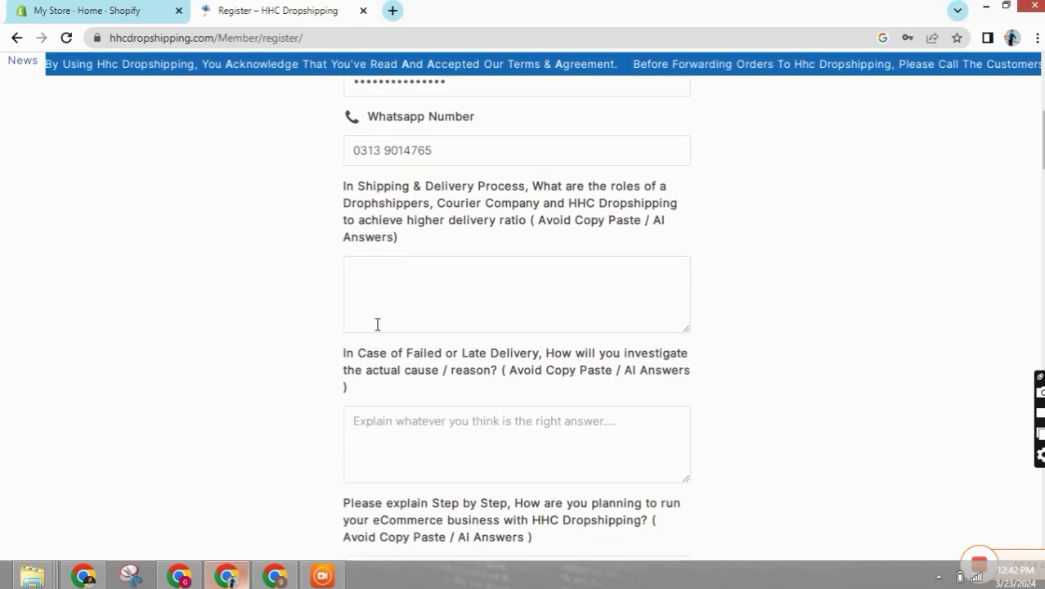
scroll(418, 255, "down", 3)
scroll(445, 311, "up", 1)
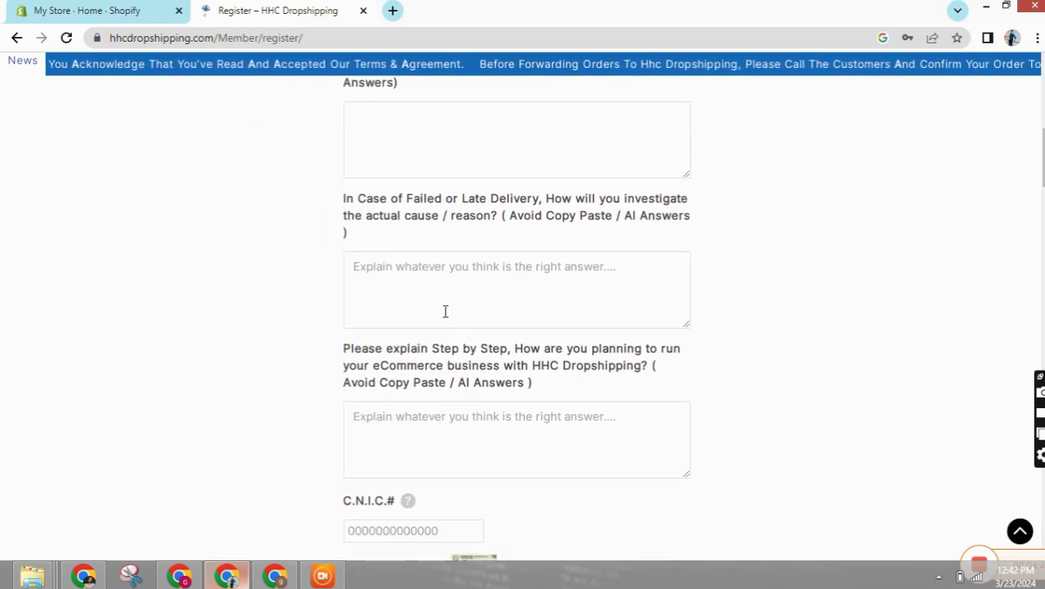
scroll(450, 294, "up", 2)
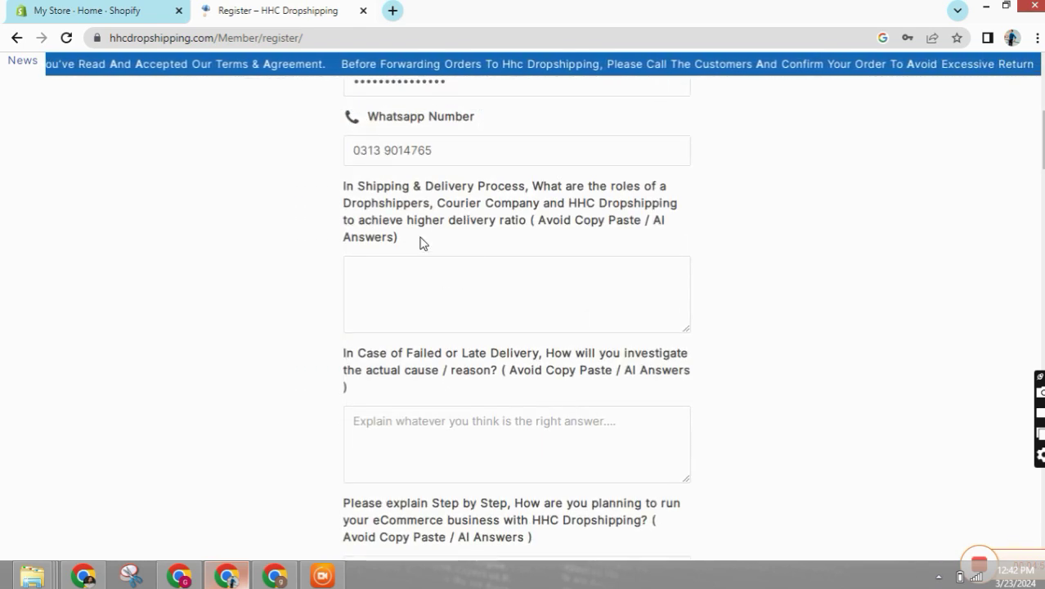
scroll(434, 270, "up", 1)
left_click(402, 336)
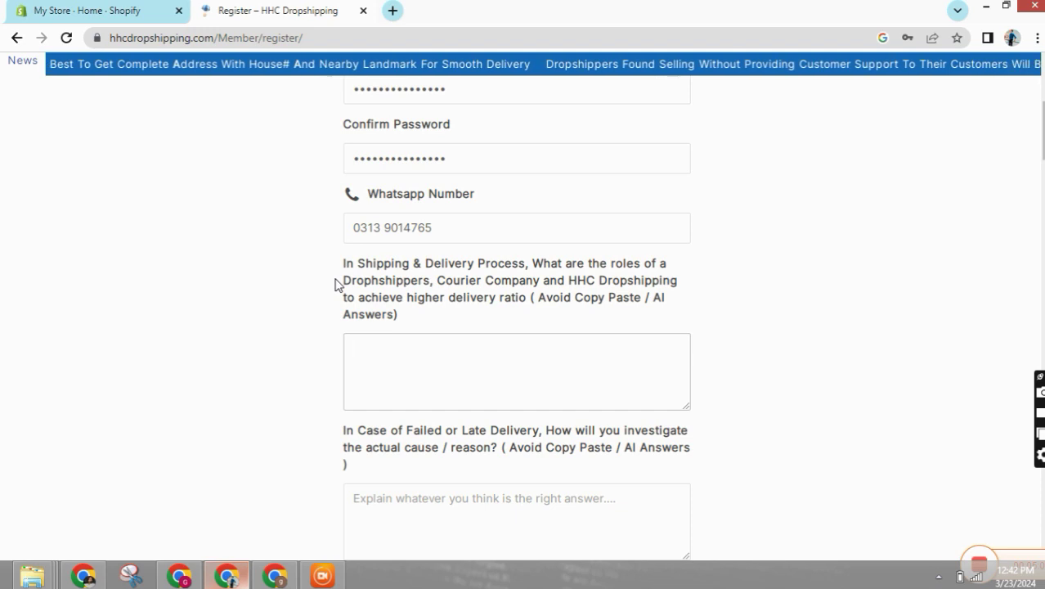
left_click(344, 279)
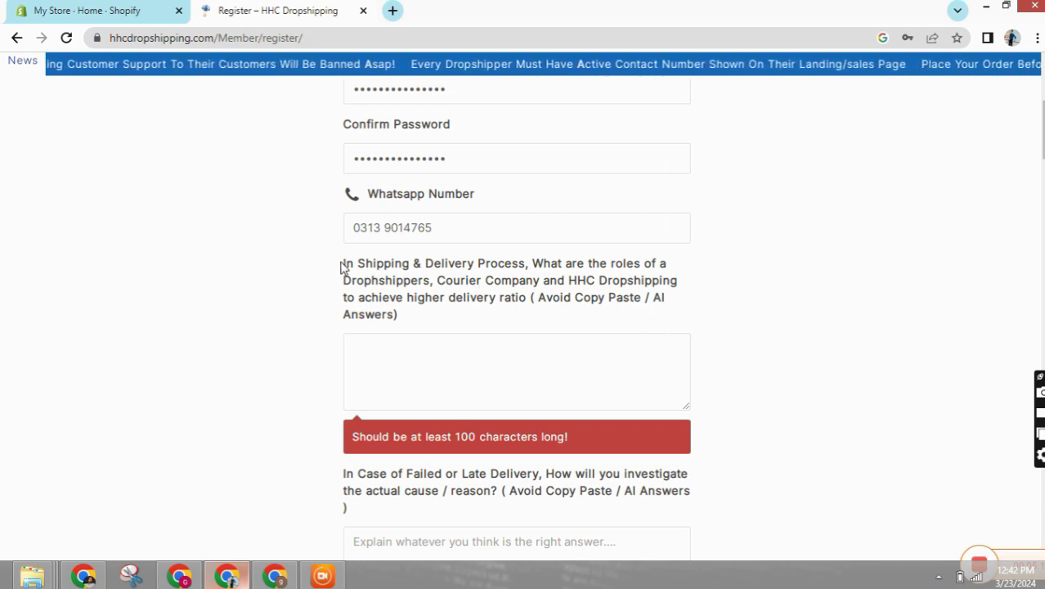
- In a new tab, search for 'chatgpt' and open the ChatGPT website
left_click(391, 11)
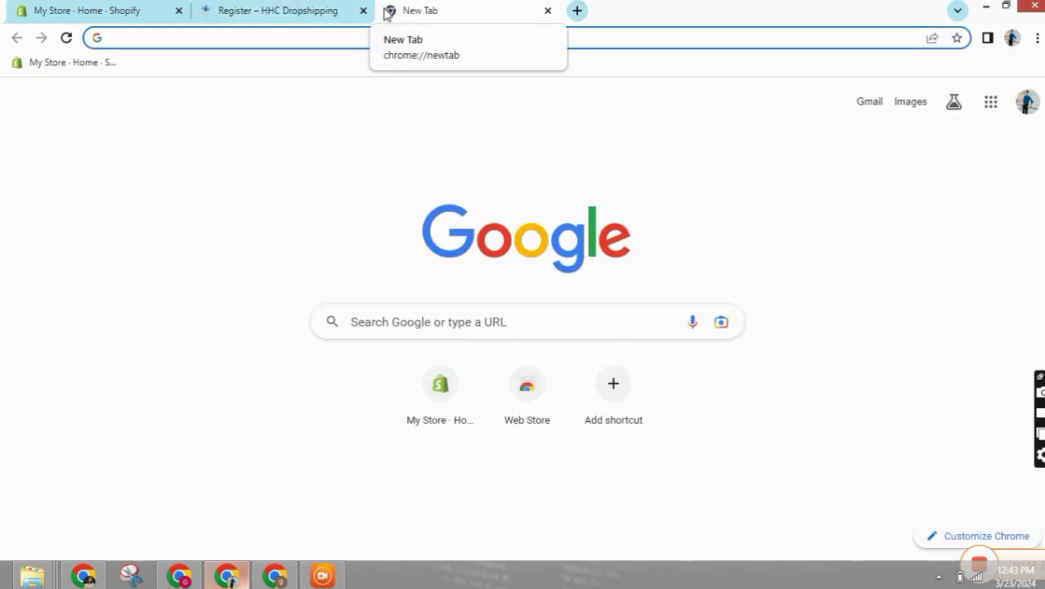
type("chat")
key("Return")
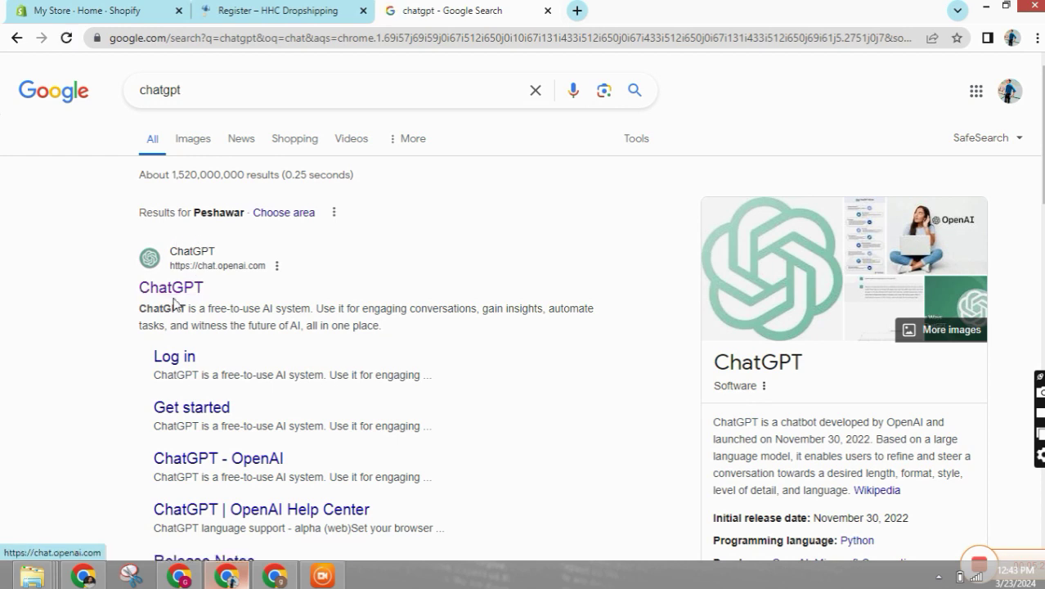
left_click(157, 297)
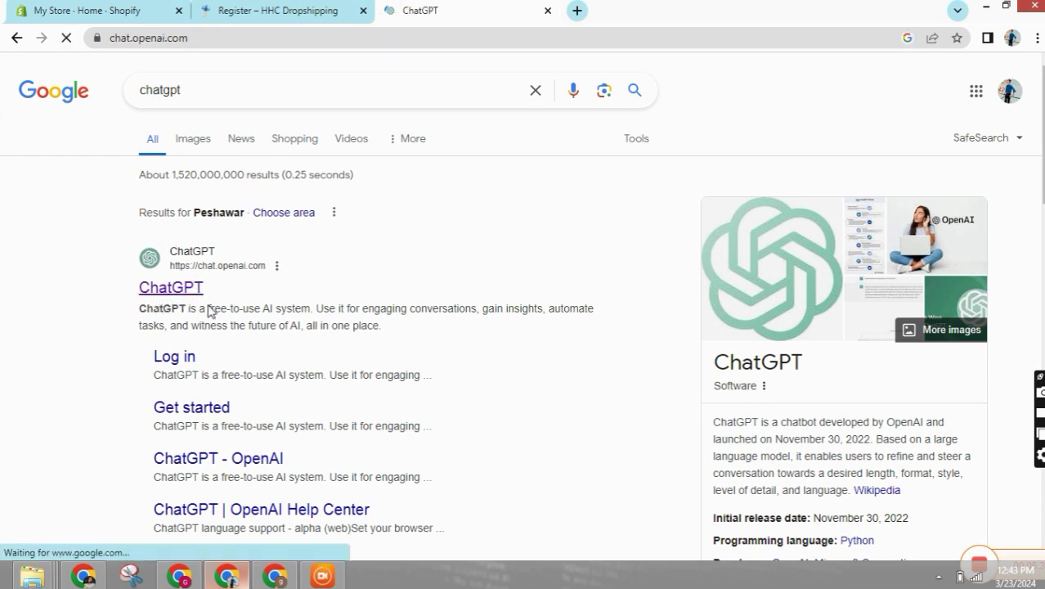
- Back on the Register form, select the shipping-roles question text and scroll the form
left_click(211, 10)
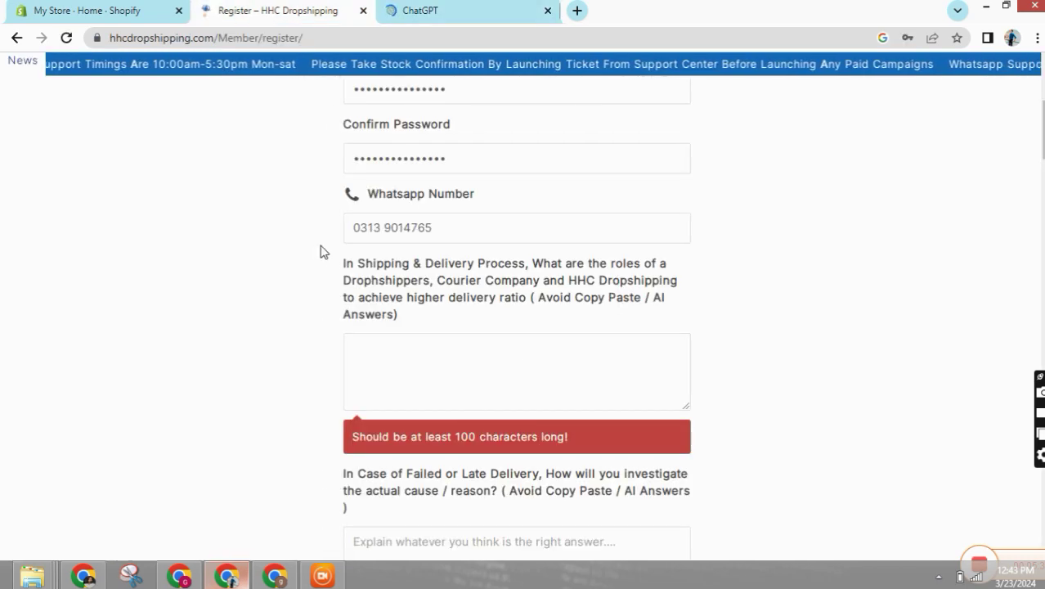
left_click_drag(335, 263, 454, 284)
left_click(421, 356)
scroll(419, 399, "down", 4)
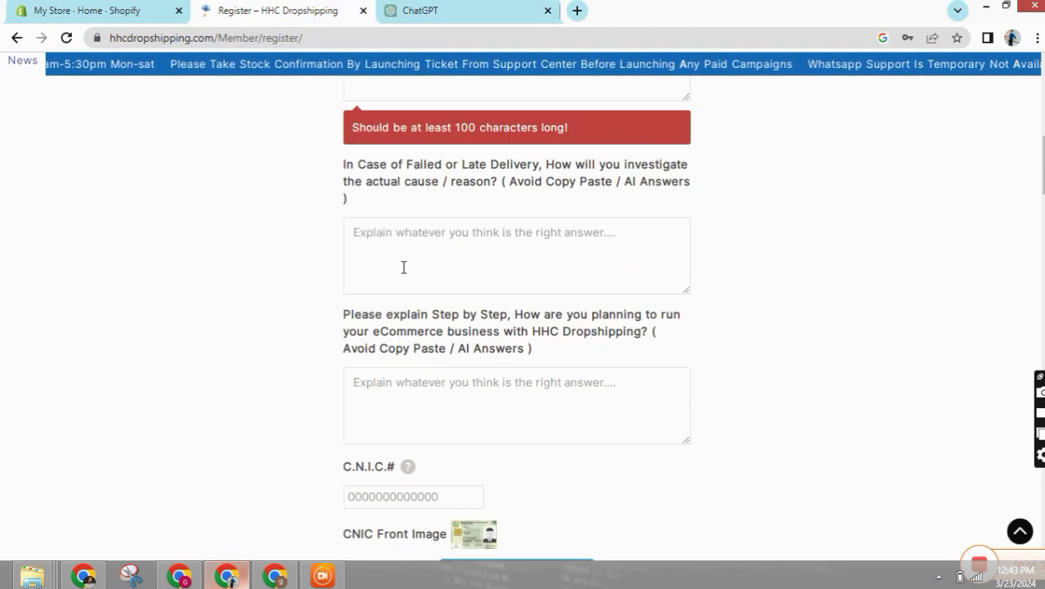
scroll(403, 267, "up", 2)
scroll(404, 392, "down", 3)
scroll(449, 300, "up", 2)
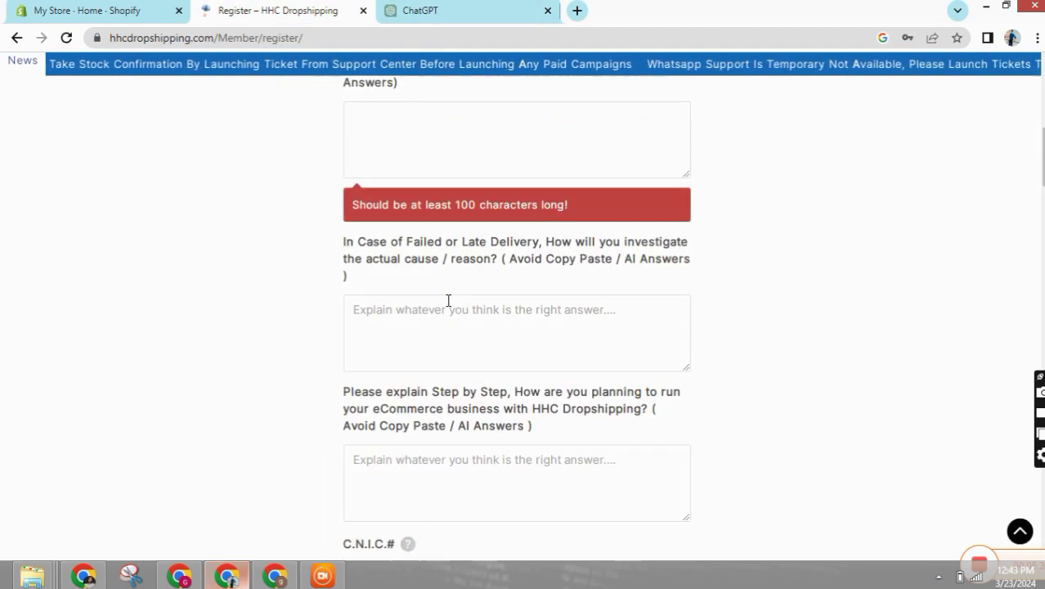
scroll(395, 370, "up", 2)
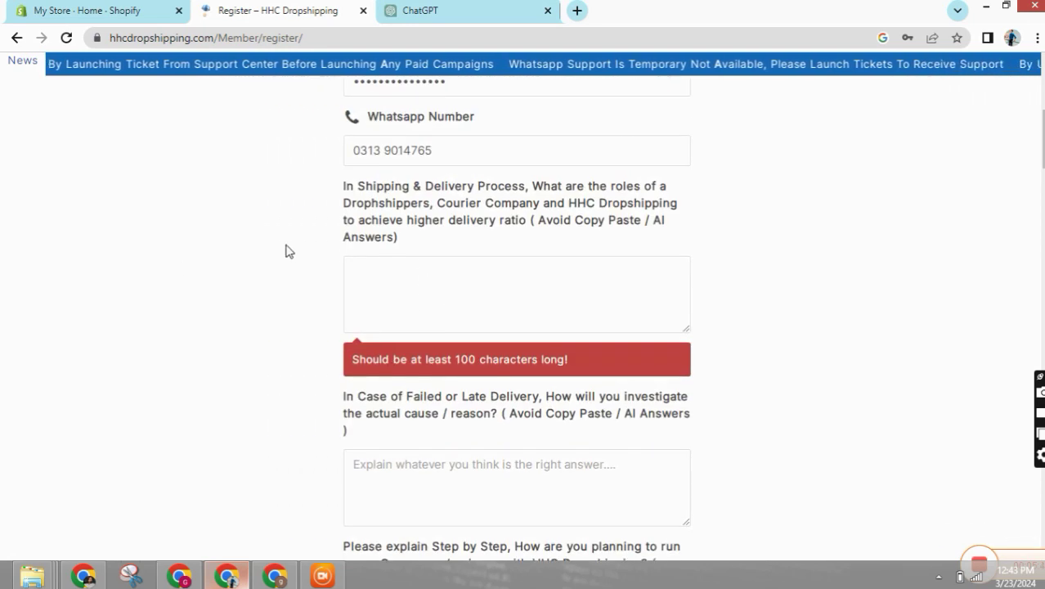
- Copy the shipping-roles question about dropshippers, couriers and HHC Dropshipping from the registration form
left_click(434, 8)
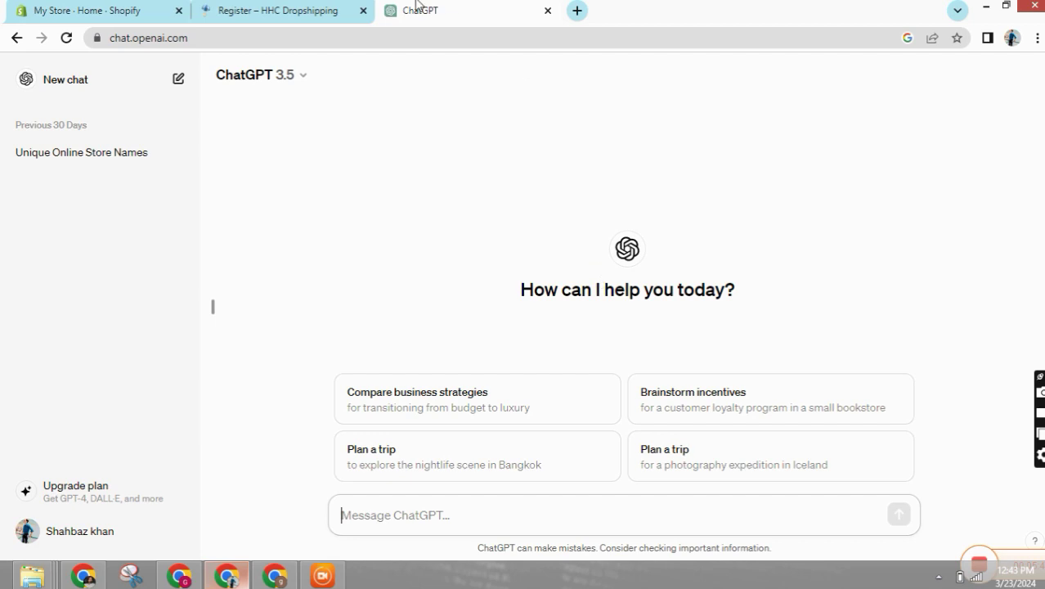
left_click(279, 10)
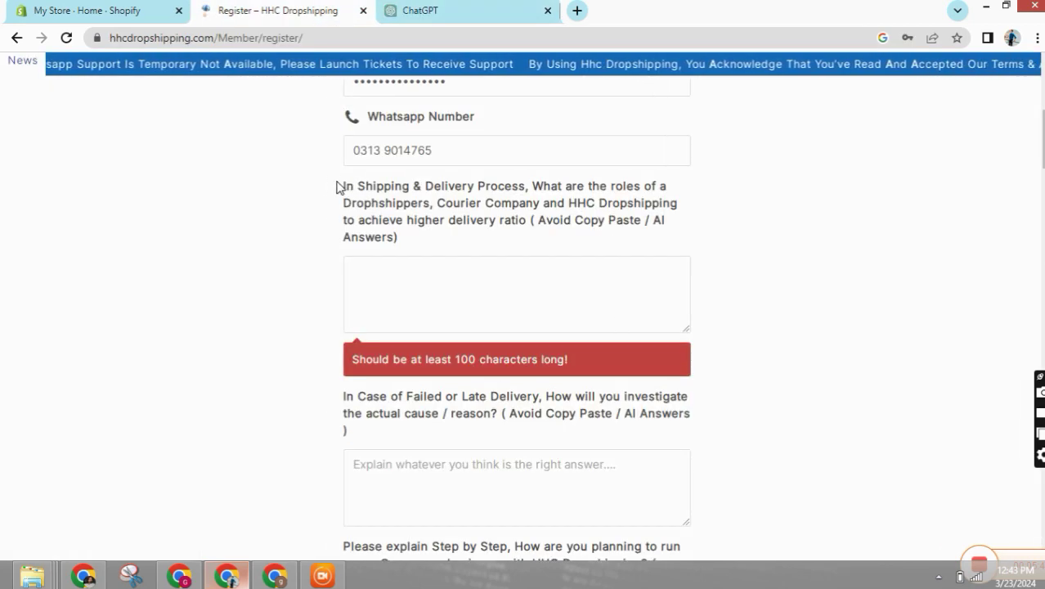
left_click_drag(337, 188, 553, 219)
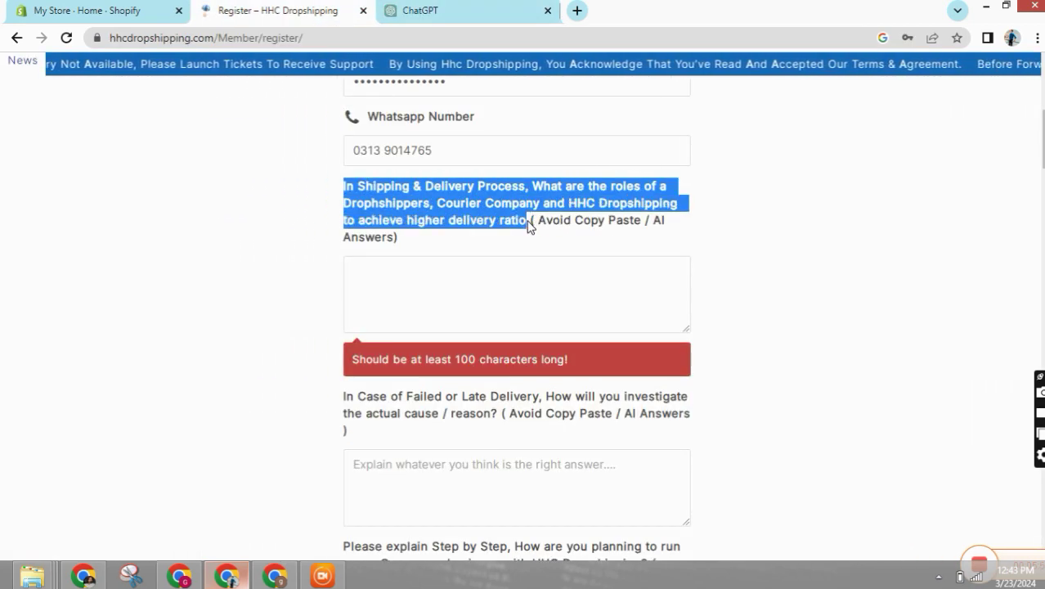
right_click(507, 220)
left_click(539, 231)
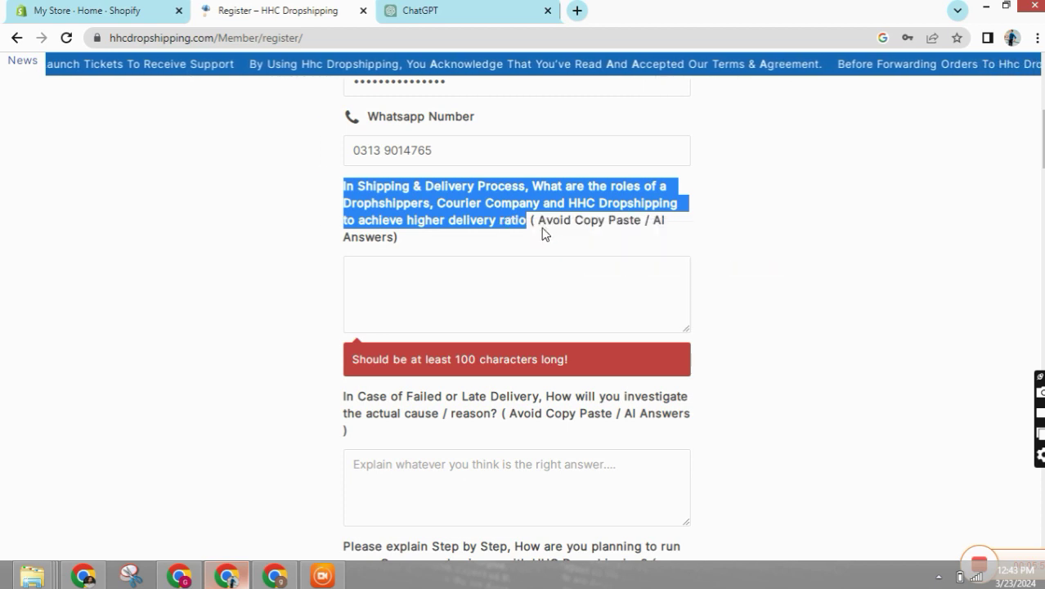
- Paste the question into ChatGPT, asking for a 100-word answer, and send it
left_click(455, 8)
right_click(377, 528)
left_click(410, 418)
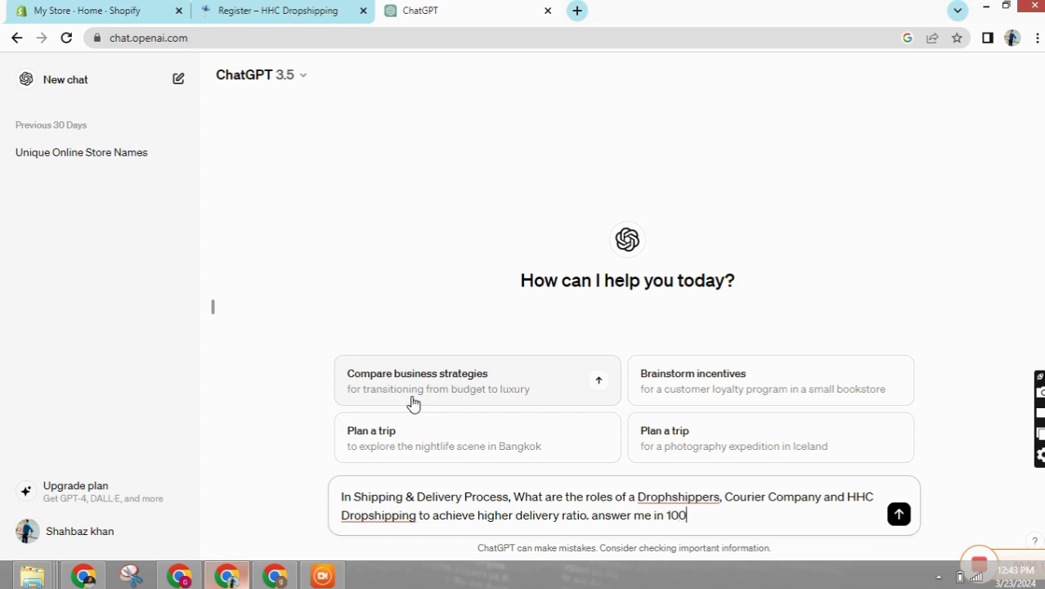
type("words")
key("Return")
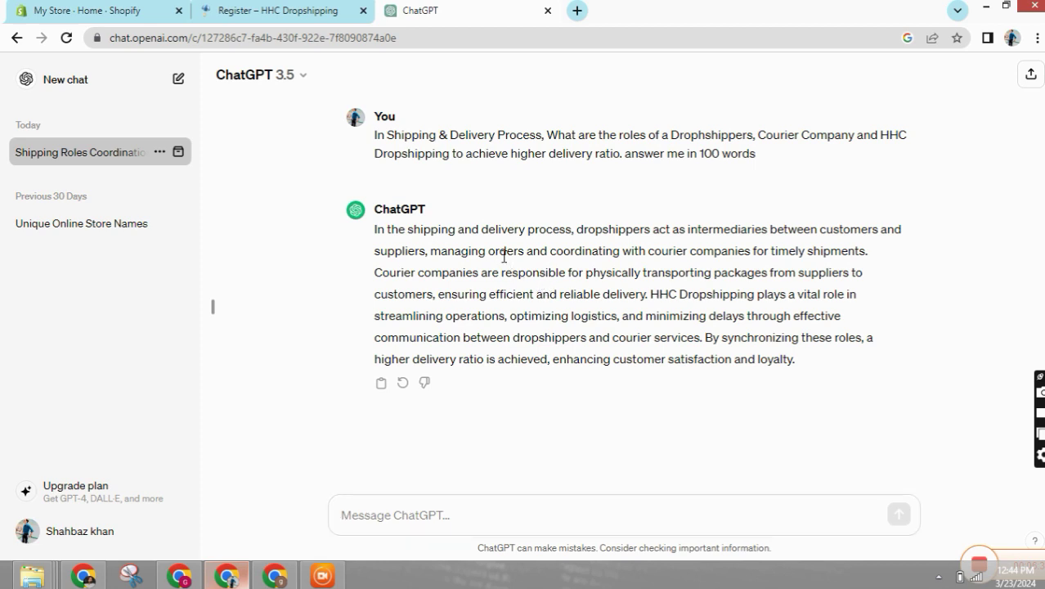
left_click(577, 10)
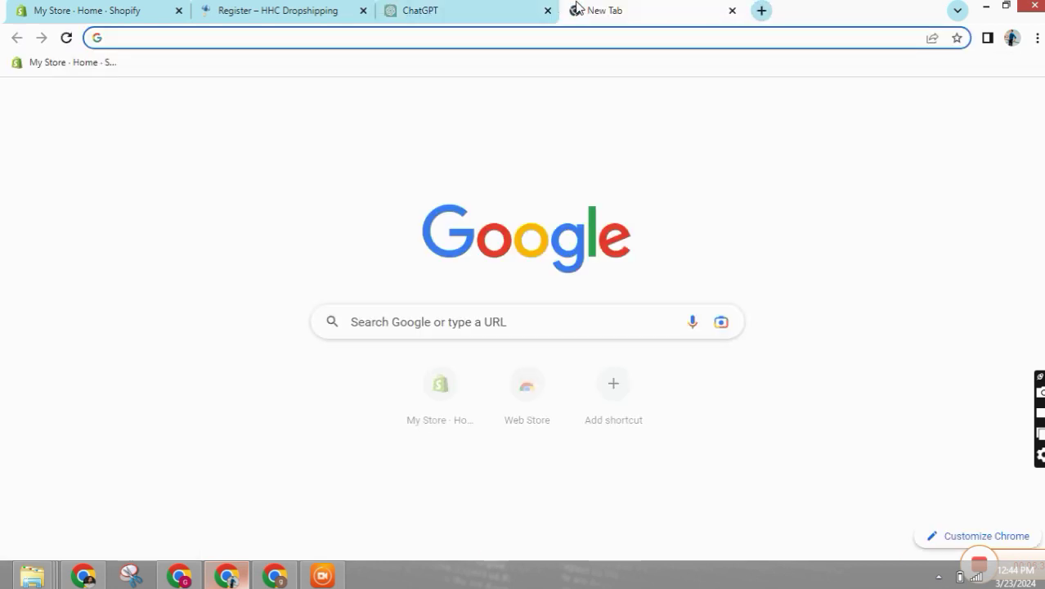
- Search Google for quillbot and open QuillBot's Paraphrasing Tool
type("quil")
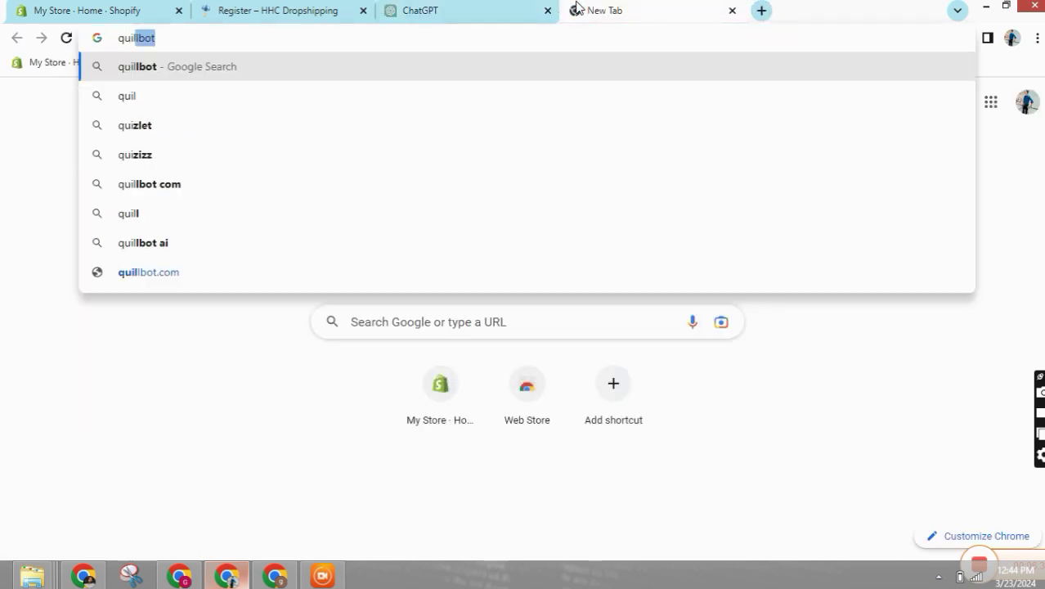
left_click(150, 66)
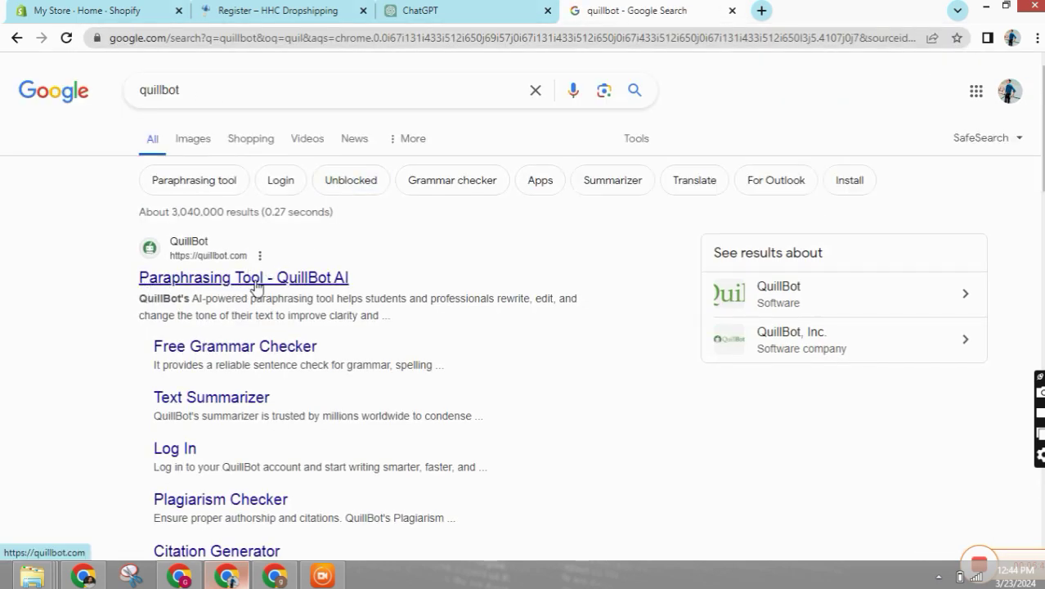
left_click(255, 282)
- Copy ChatGPT's shipping-roles answer into QuillBot and paraphrase it
left_click(500, 10)
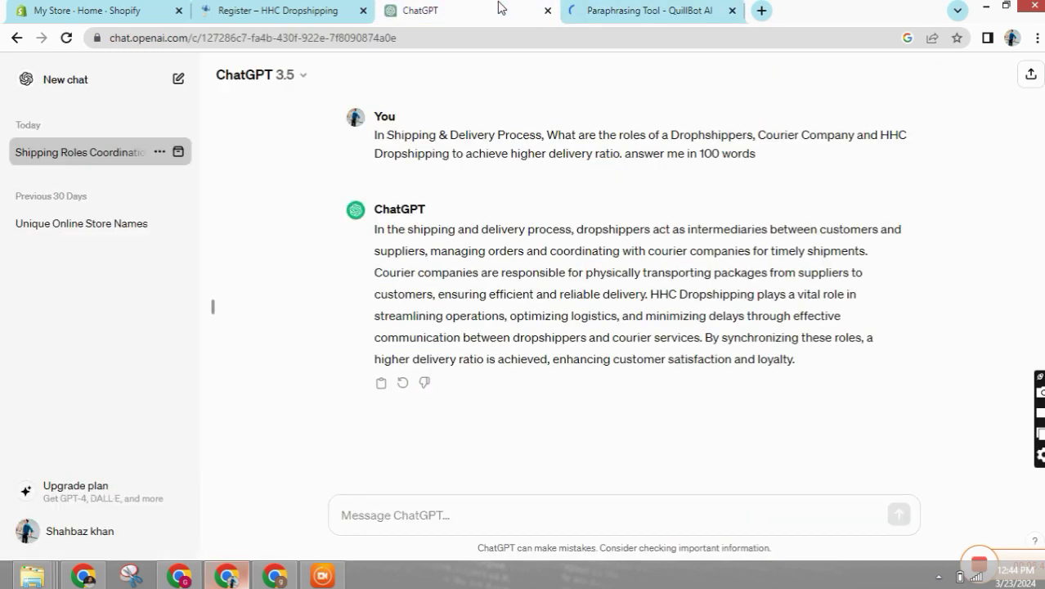
left_click_drag(373, 236, 809, 365)
right_click(674, 306)
left_click(703, 317)
key("ctrl+Tab")
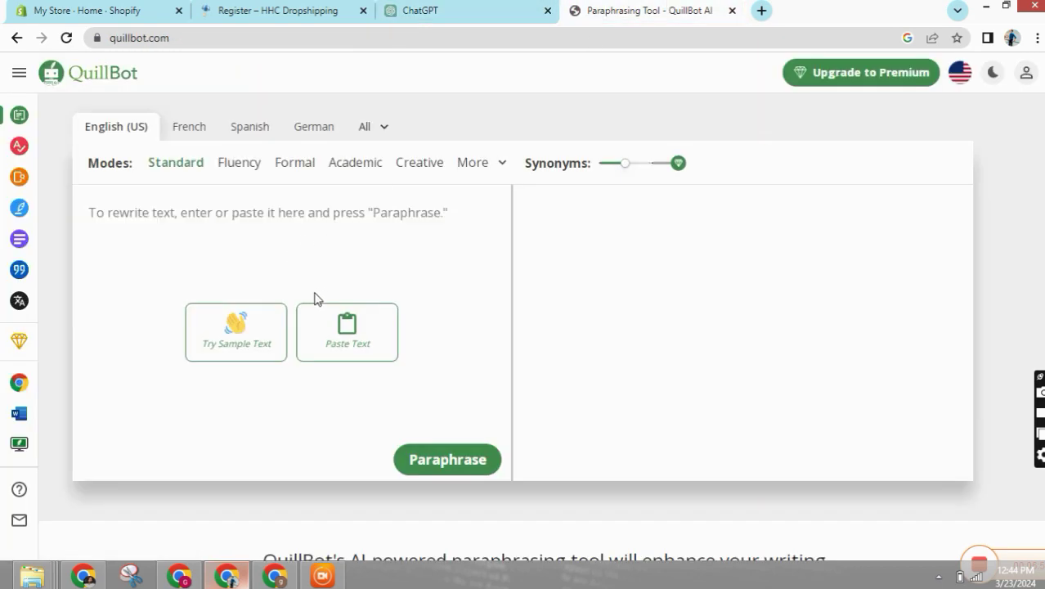
right_click(286, 219)
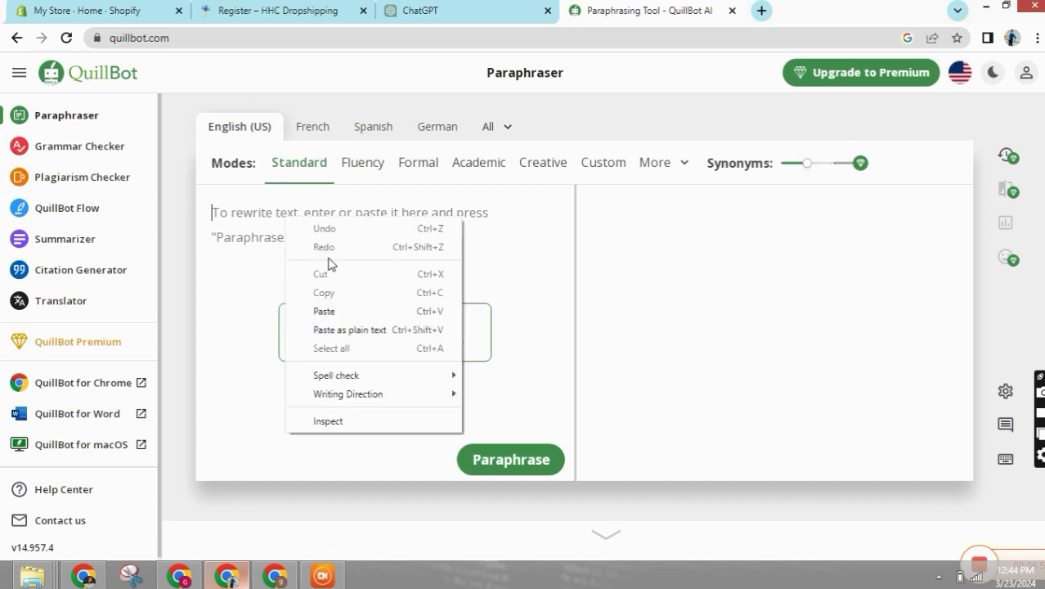
left_click(319, 305)
scroll(497, 385, "down", 1)
left_click(1004, 83)
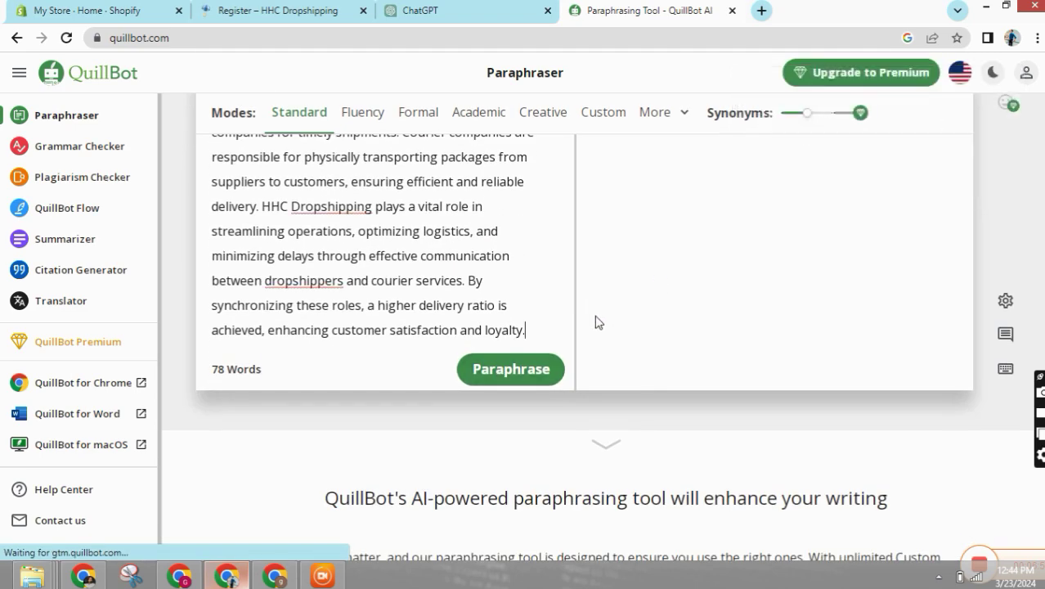
left_click(499, 374)
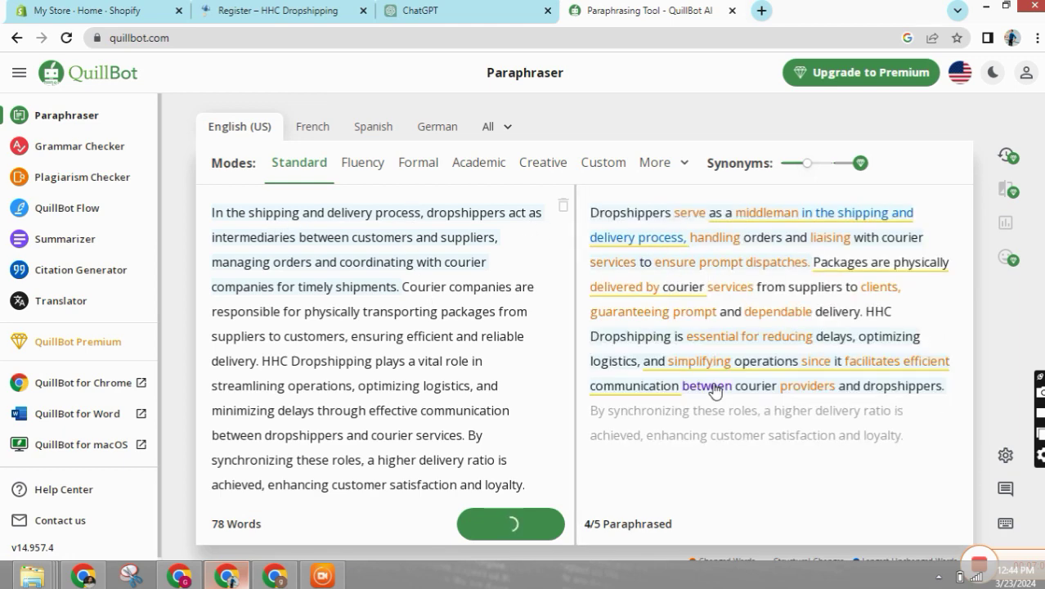
- Copy QuillBot's full paraphrase into the HHC form's shipping-roles answer box
scroll(720, 327, "down", 1)
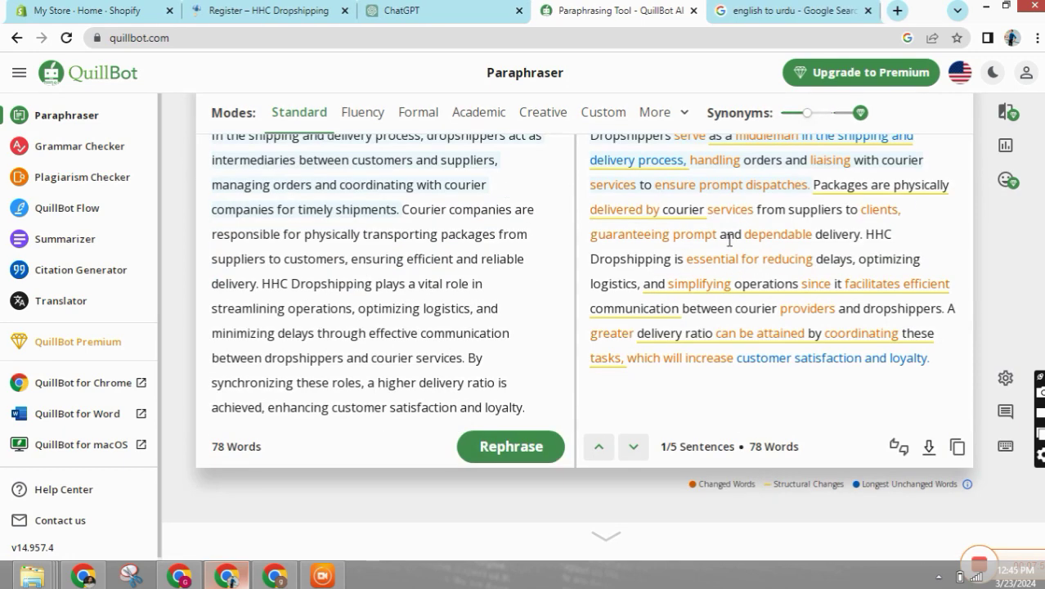
left_click(955, 458)
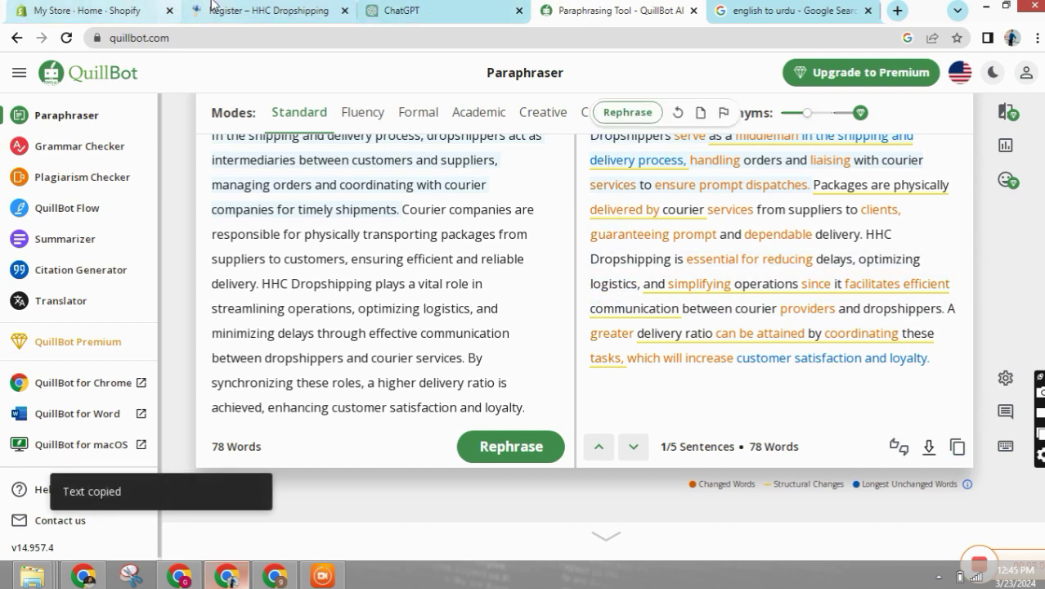
left_click(211, 10)
right_click(401, 288)
left_click(440, 381)
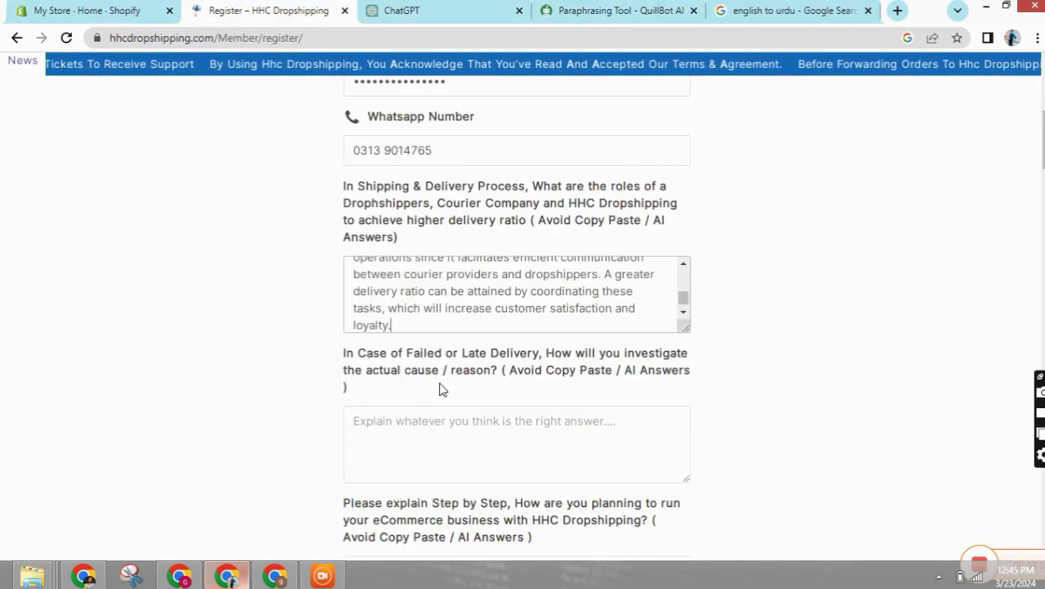
- Send the failed-or-late-delivery question to ChatGPT with '. answer me in 100 words'
left_click_drag(343, 353, 502, 369)
left_click(448, 10)
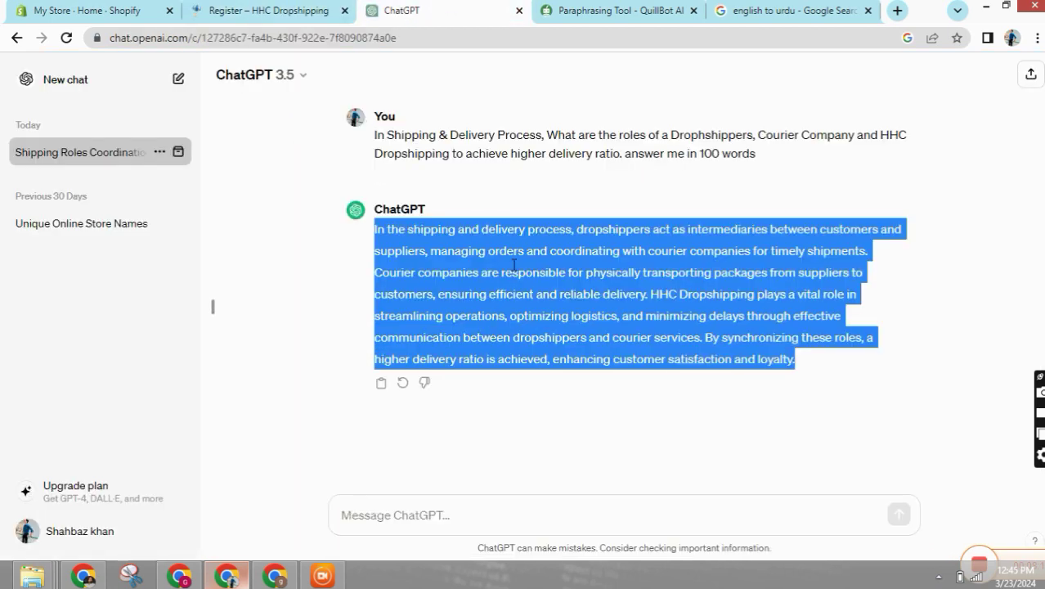
right_click(369, 507)
left_click(373, 406)
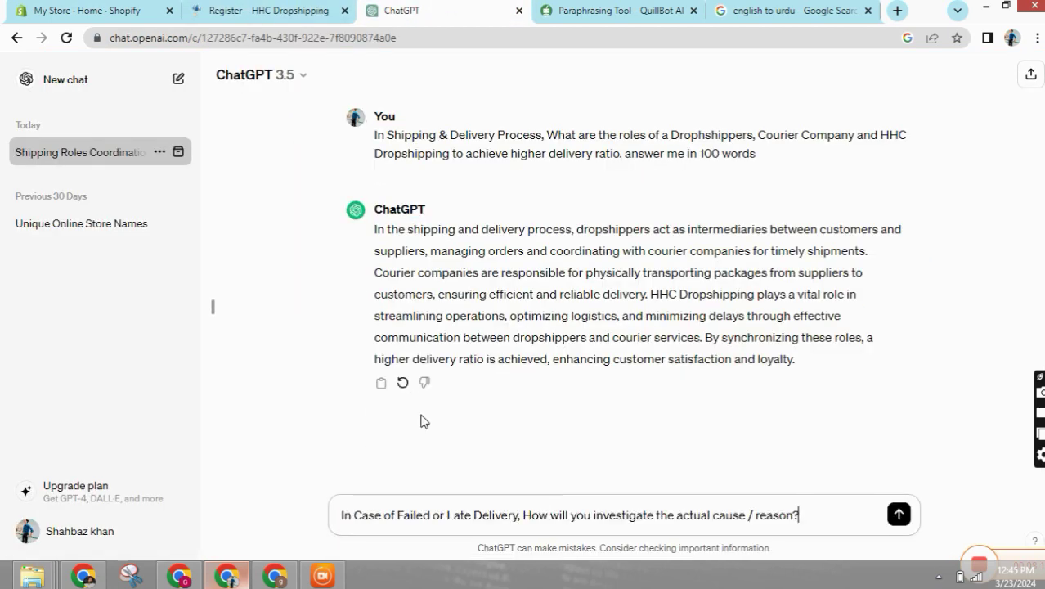
type(". answer me in 100 words")
key("Return")
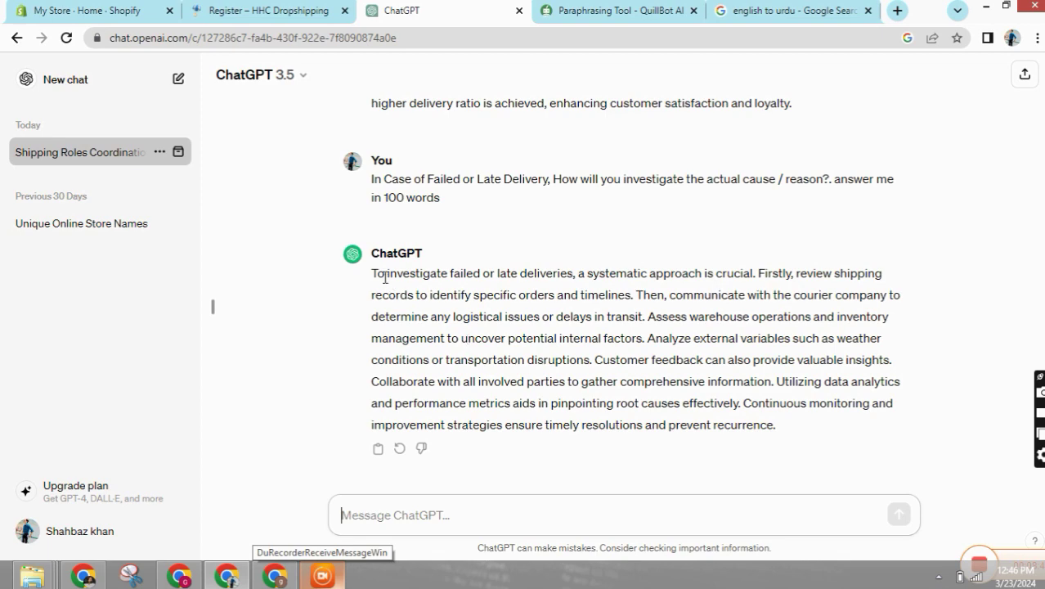
- Clear QuillBot's old text, then paste and paraphrase ChatGPT's late-delivery answer
left_click_drag(373, 273, 780, 441)
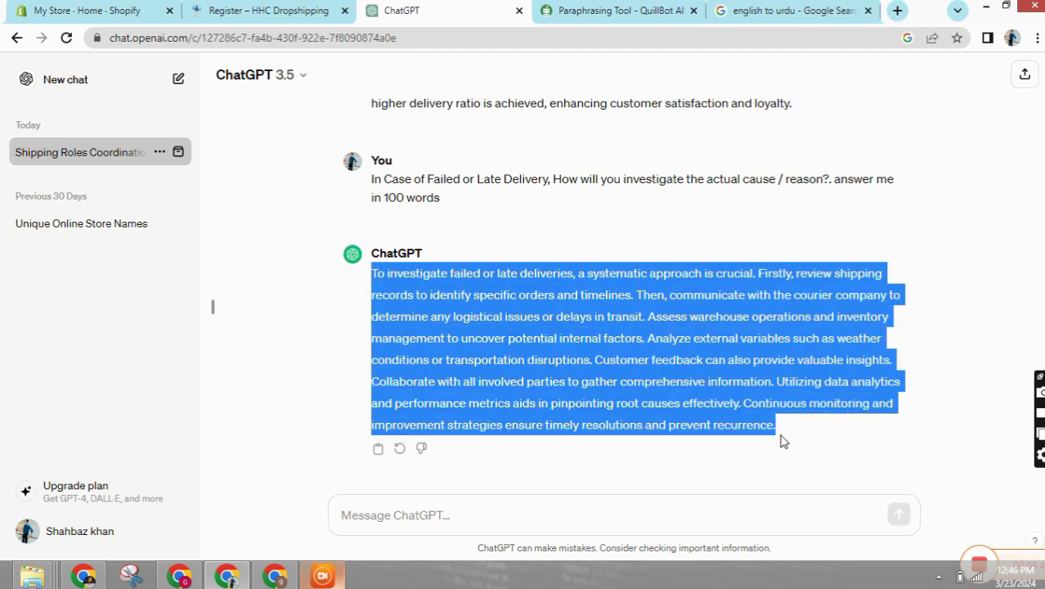
left_click(617, 10)
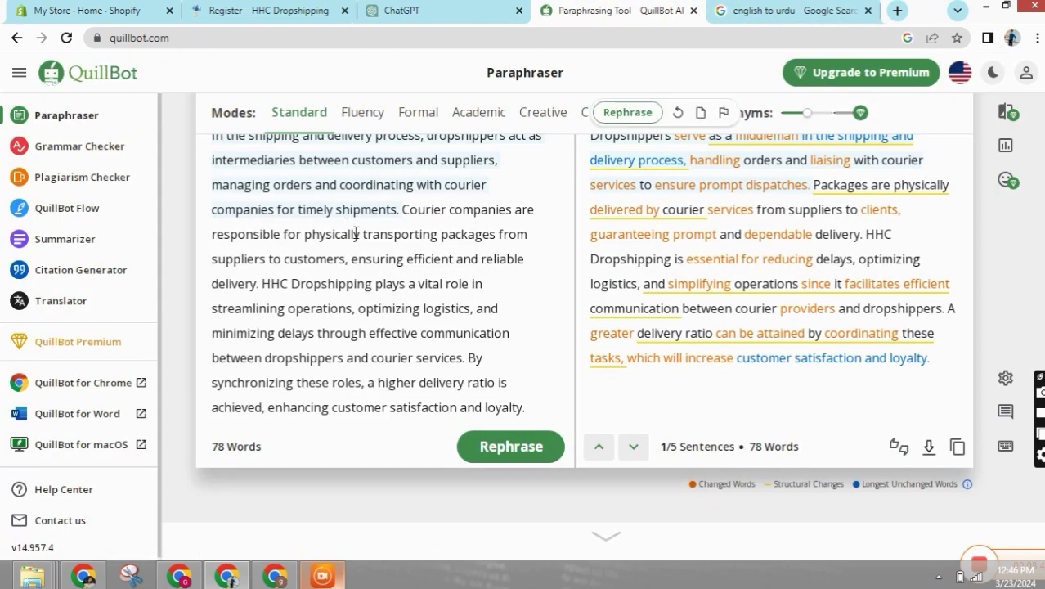
scroll(414, 275, "up", 1)
left_click(563, 209)
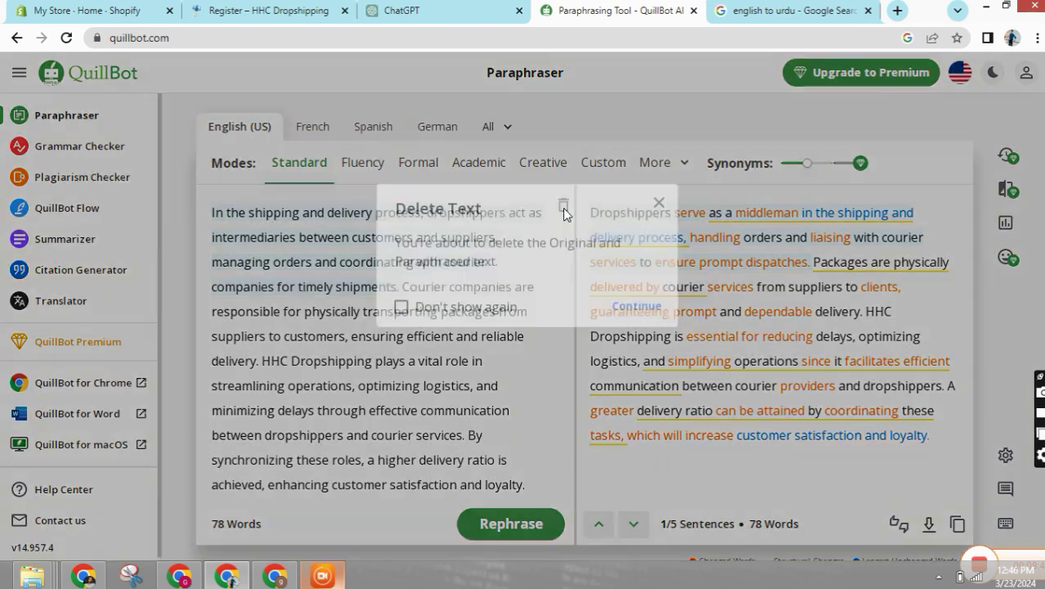
left_click(401, 307)
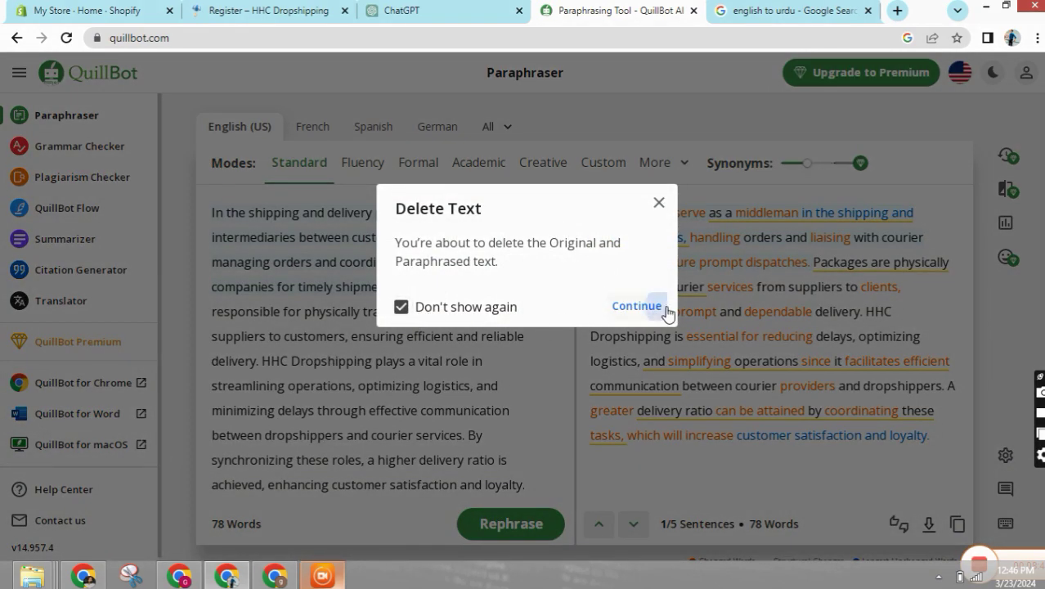
left_click(658, 309)
right_click(363, 214)
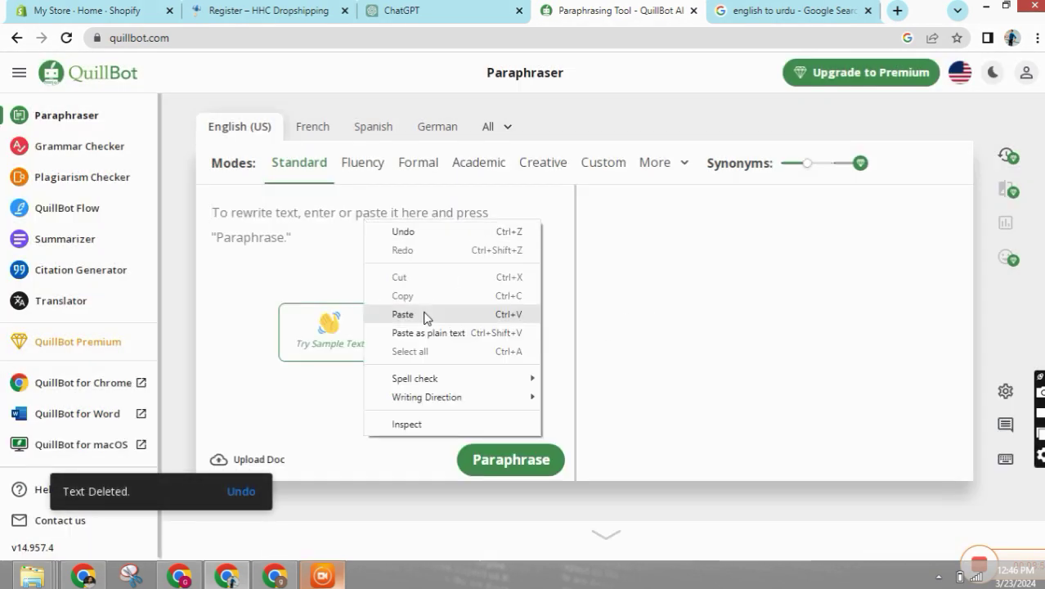
left_click(424, 312)
scroll(522, 478, "down", 3)
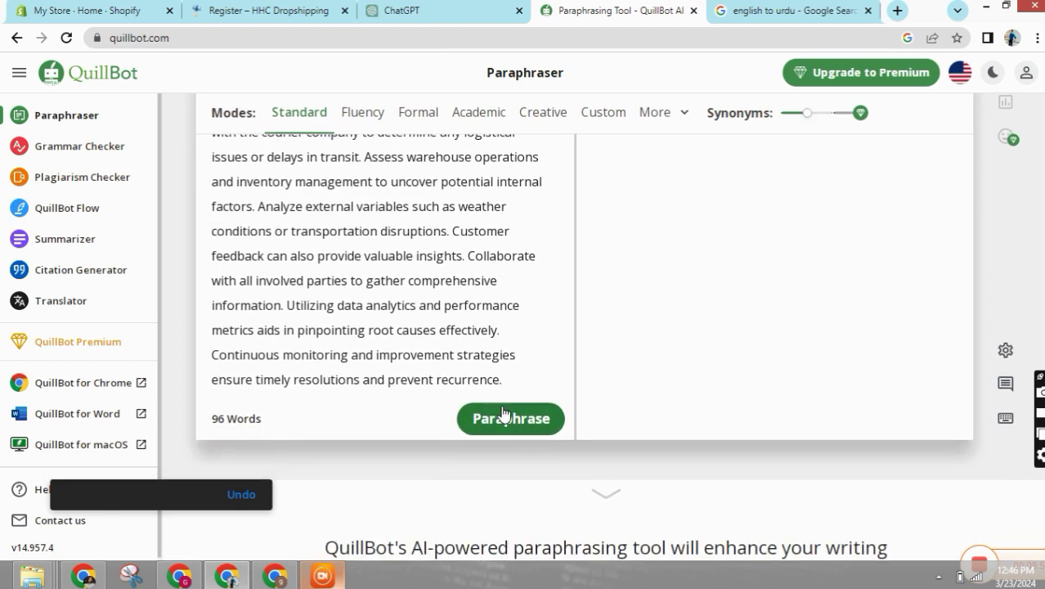
left_click(504, 420)
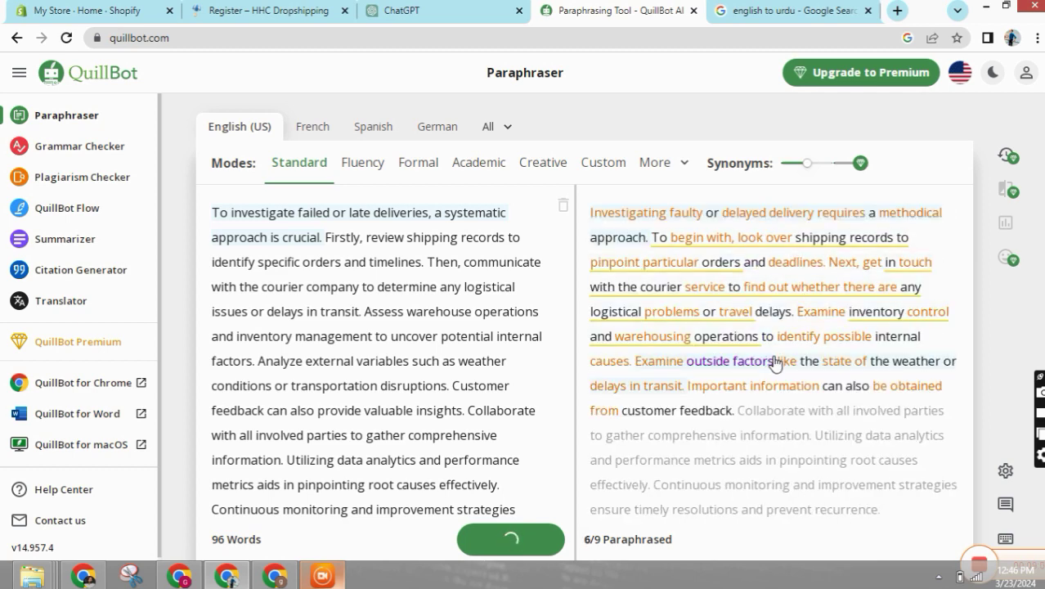
- Paste QuillBot's late-delivery paraphrase into the matching answer box on the HHC form
scroll(798, 368, "down", 1)
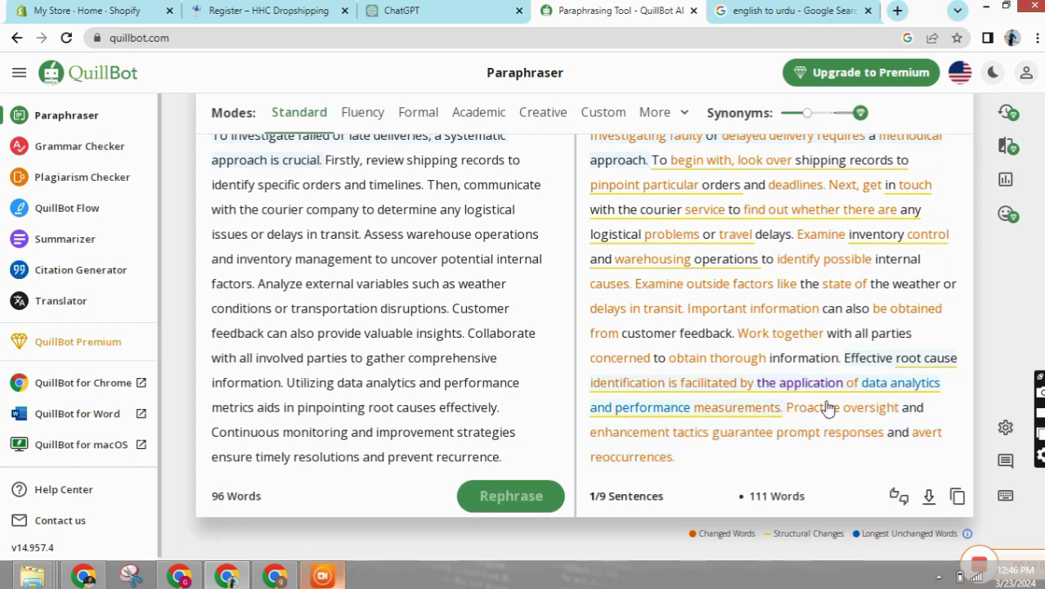
left_click(957, 496)
left_click(216, 6)
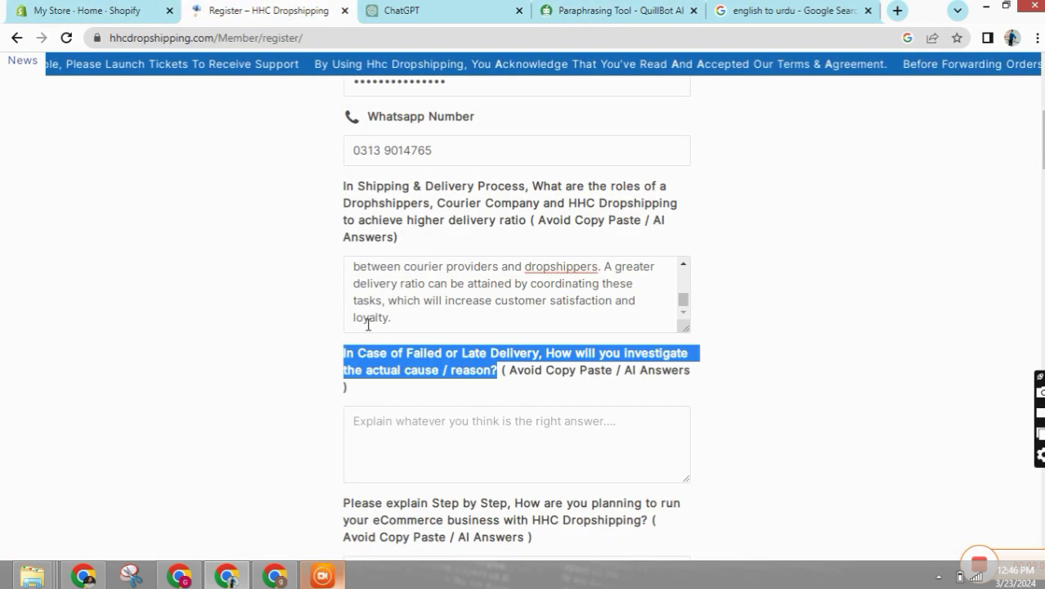
right_click(424, 427)
left_click(507, 307)
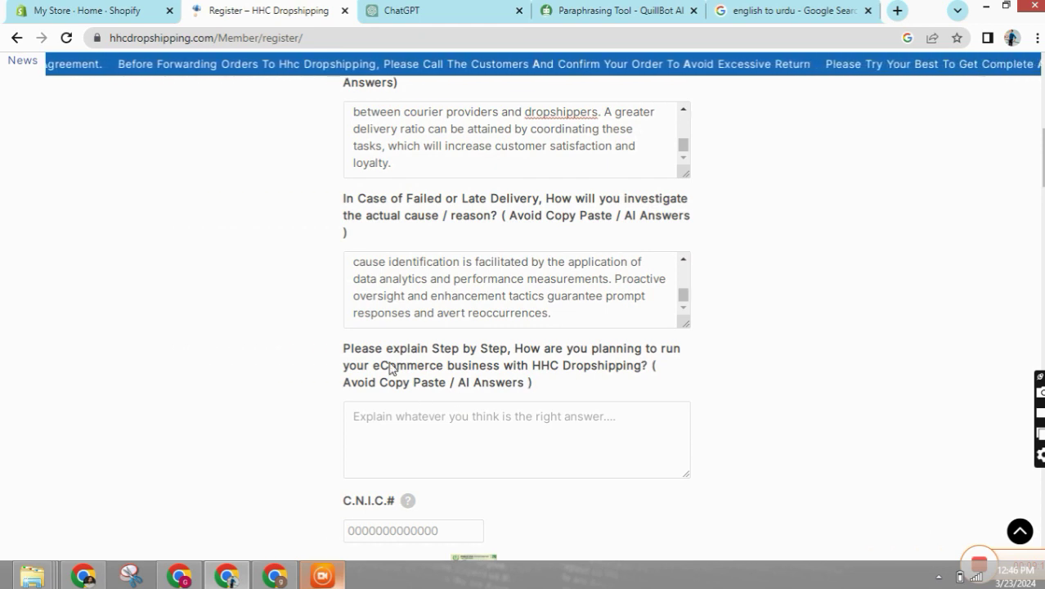
- Copy the step-by-step business plan question from the HHC form
left_click_drag(343, 348, 660, 375)
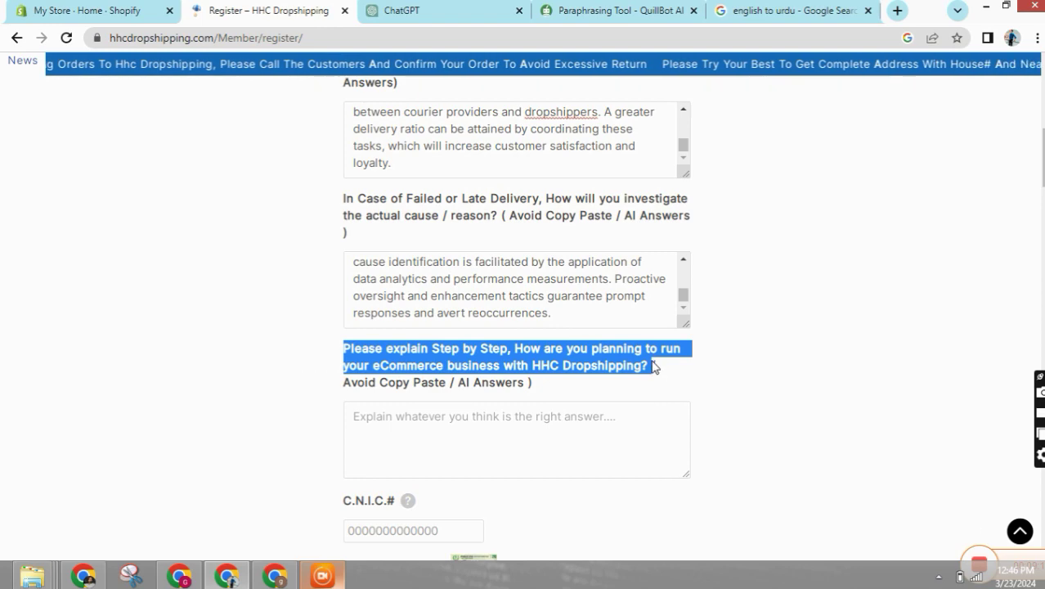
right_click(620, 363)
left_click(641, 371)
key("ctrl+Tab")
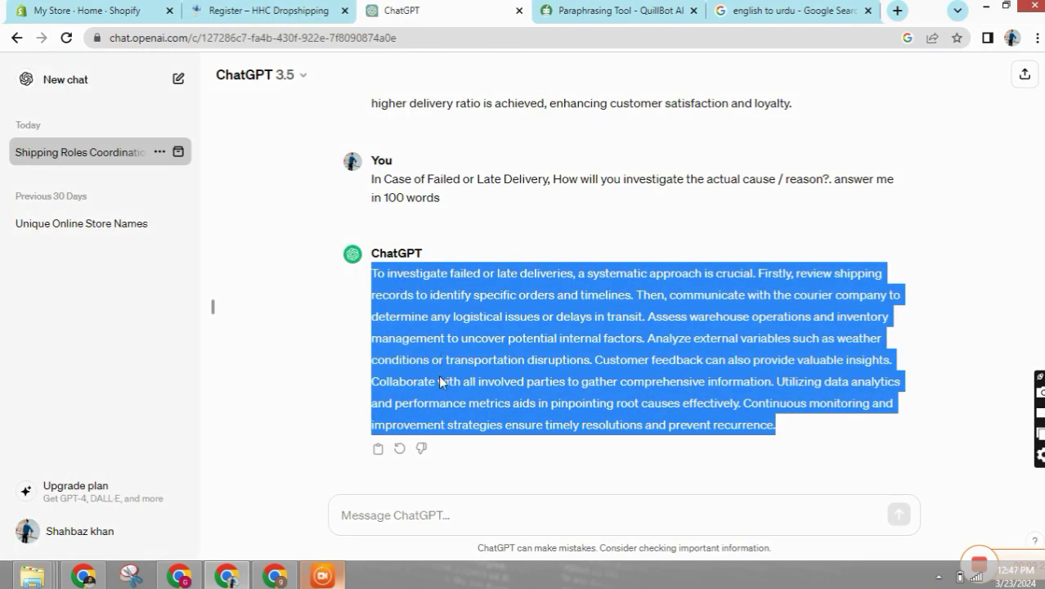
- Send the business plan question to ChatGPT with 'answer me in 100 words'
left_click(391, 512)
right_click(392, 511)
left_click(434, 393)
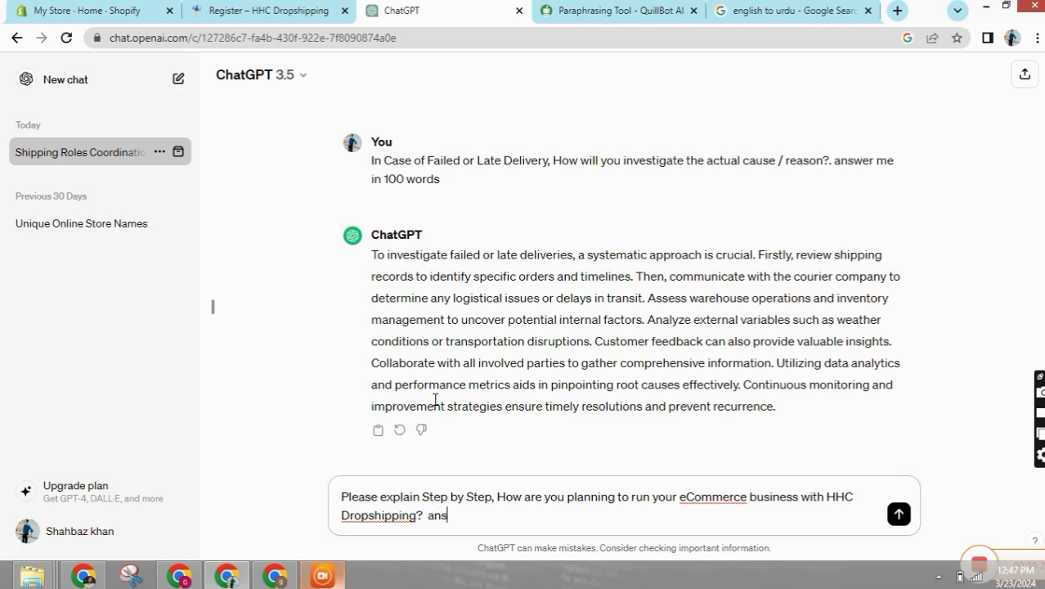
type("answer me in 100 wo")
type("rds")
key("Return")
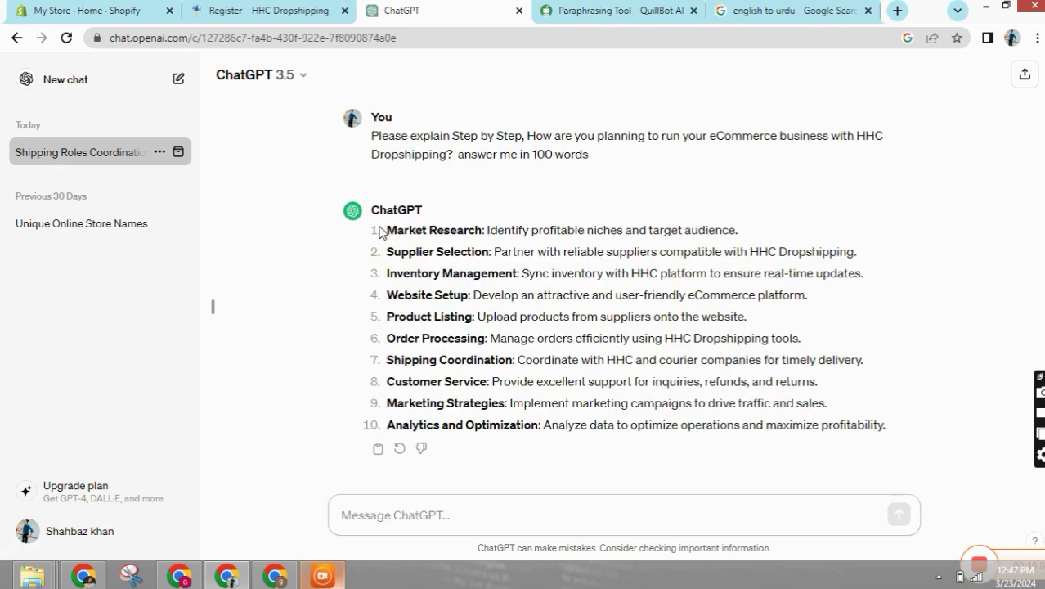
- Paste the 10-point business plan answer into the HHC form's empty eCommerce answer box
left_click_drag(381, 229, 910, 426)
left_click(785, 10)
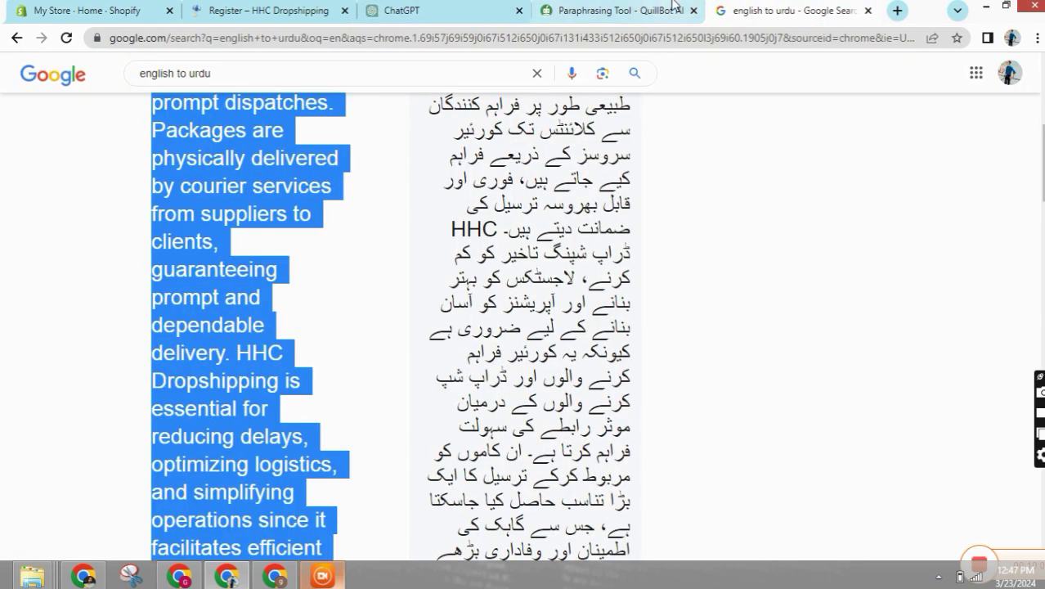
left_click(588, 7)
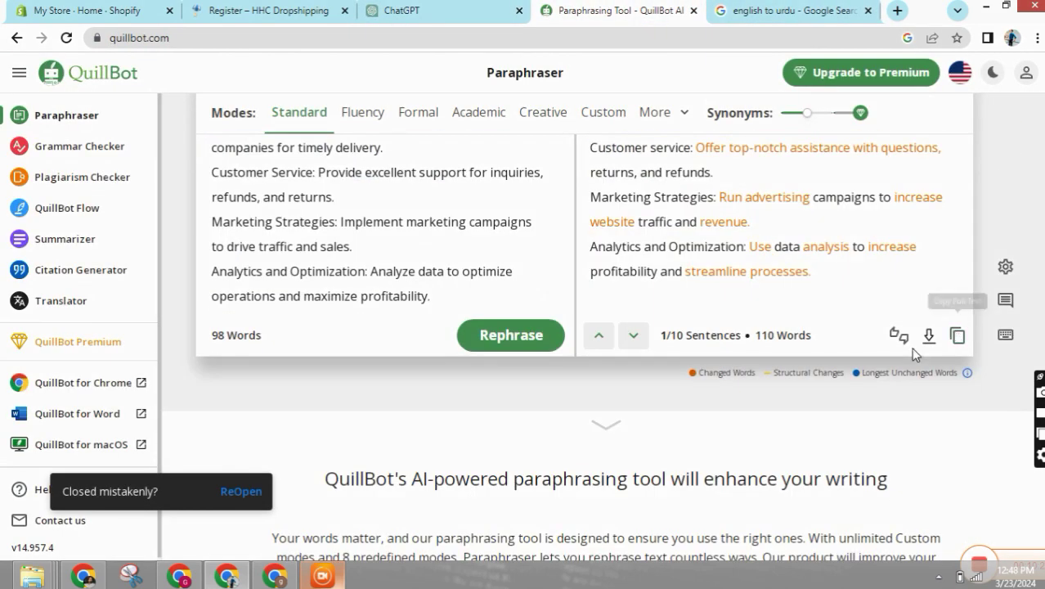
left_click(270, 10)
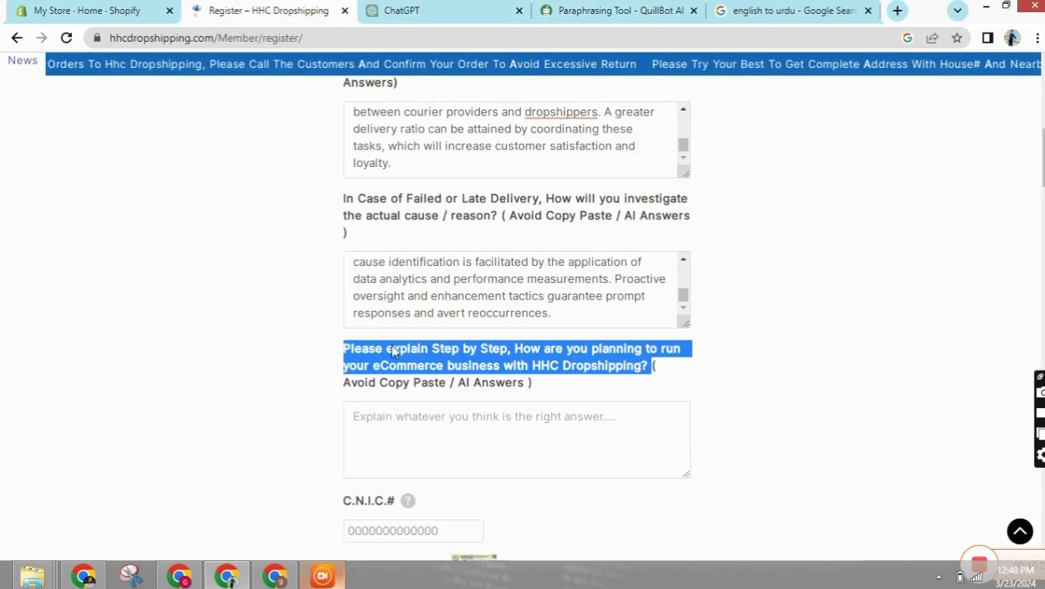
left_click(392, 425)
right_click(404, 417)
left_click(430, 301)
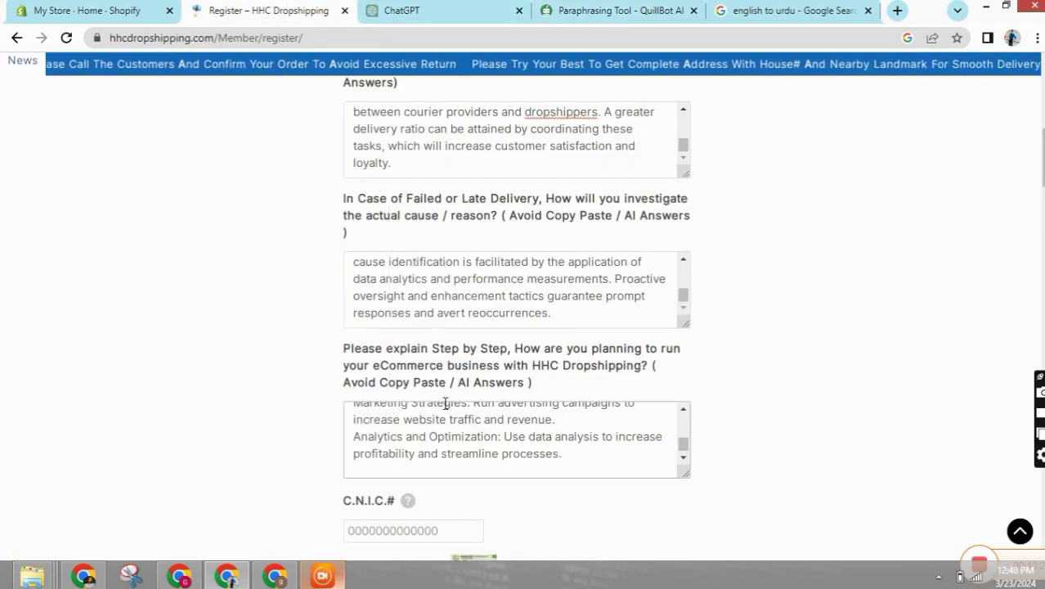
key("Return")
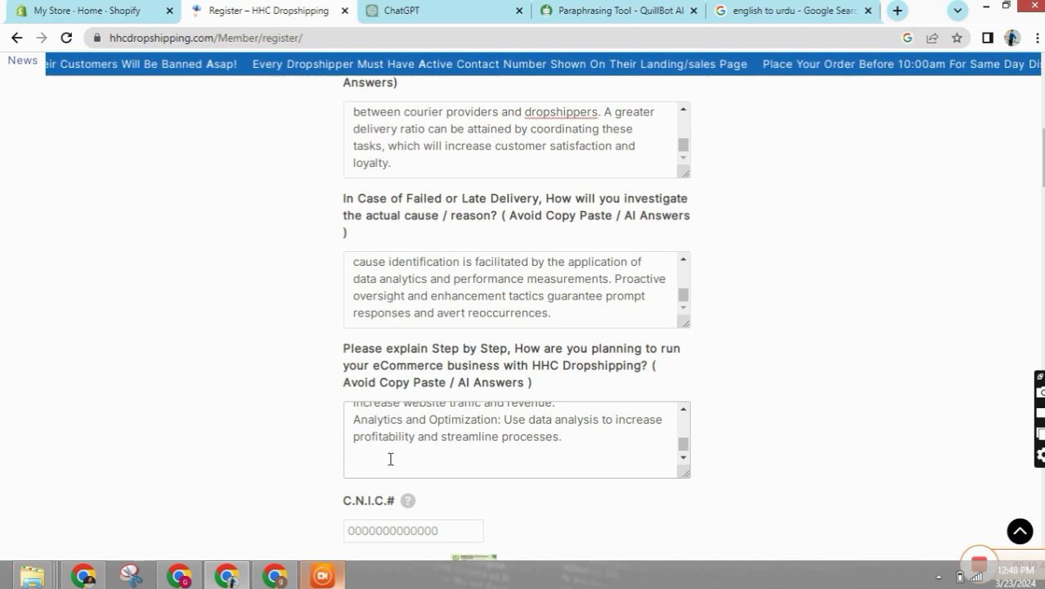
- Select Habib Bank Limited (HBL) as the registration form's bank name
scroll(407, 465, "down", 3)
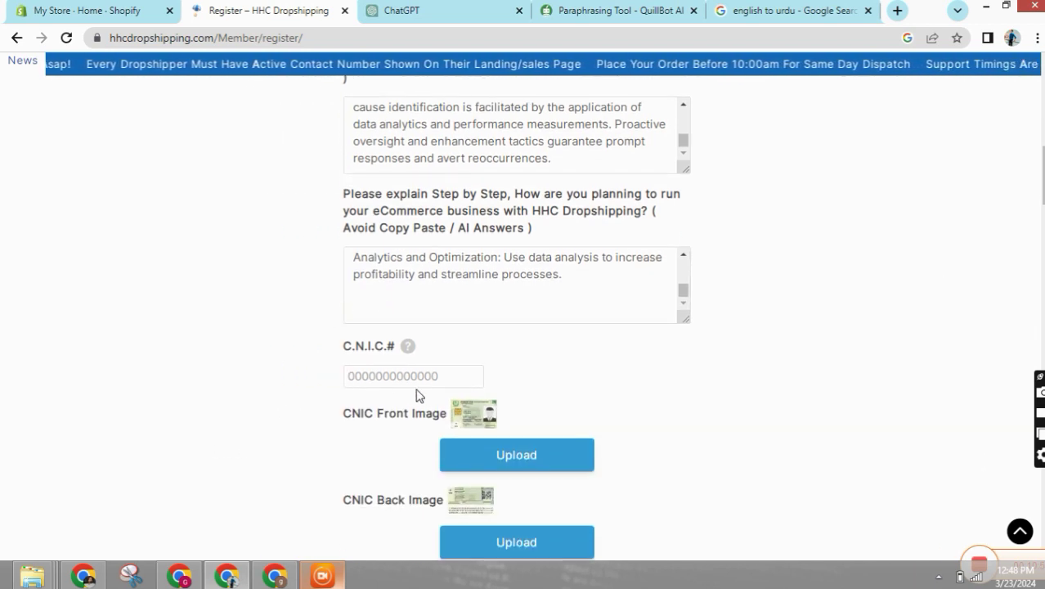
left_click(378, 375)
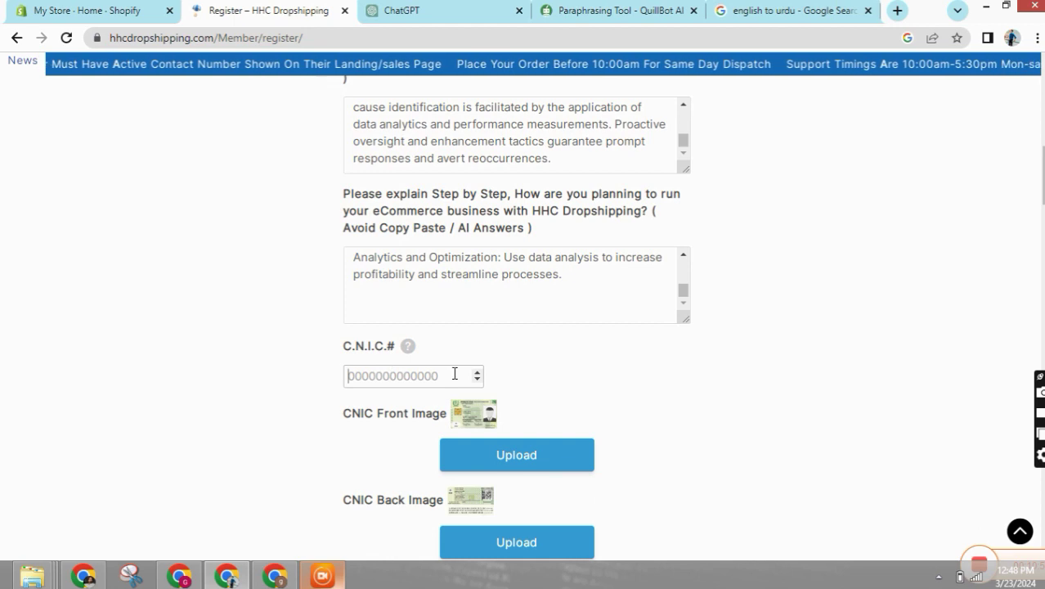
scroll(233, 427, "down", 1)
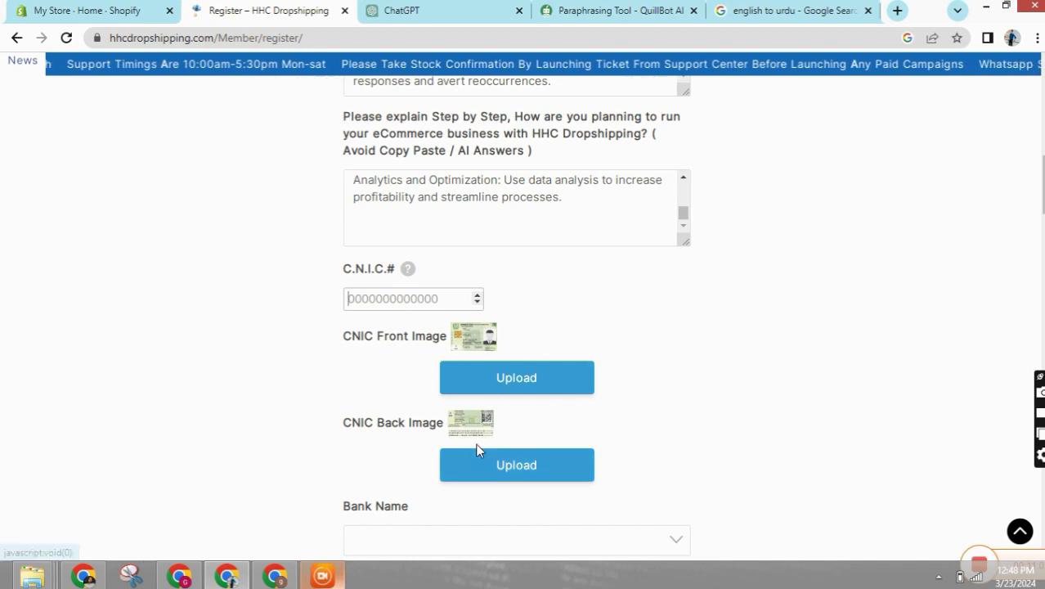
scroll(404, 325, "down", 4)
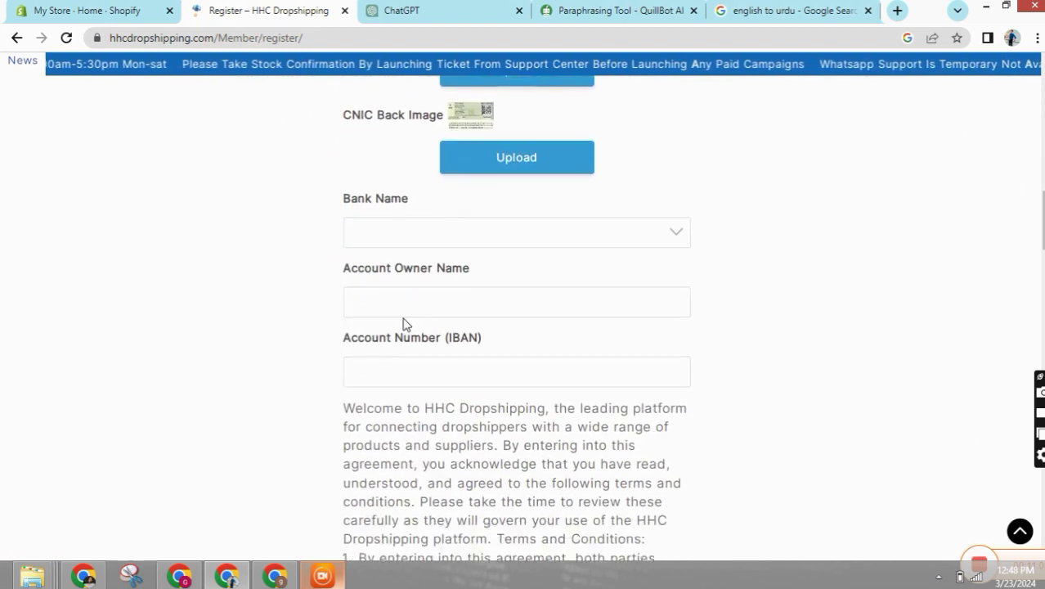
left_click(387, 233)
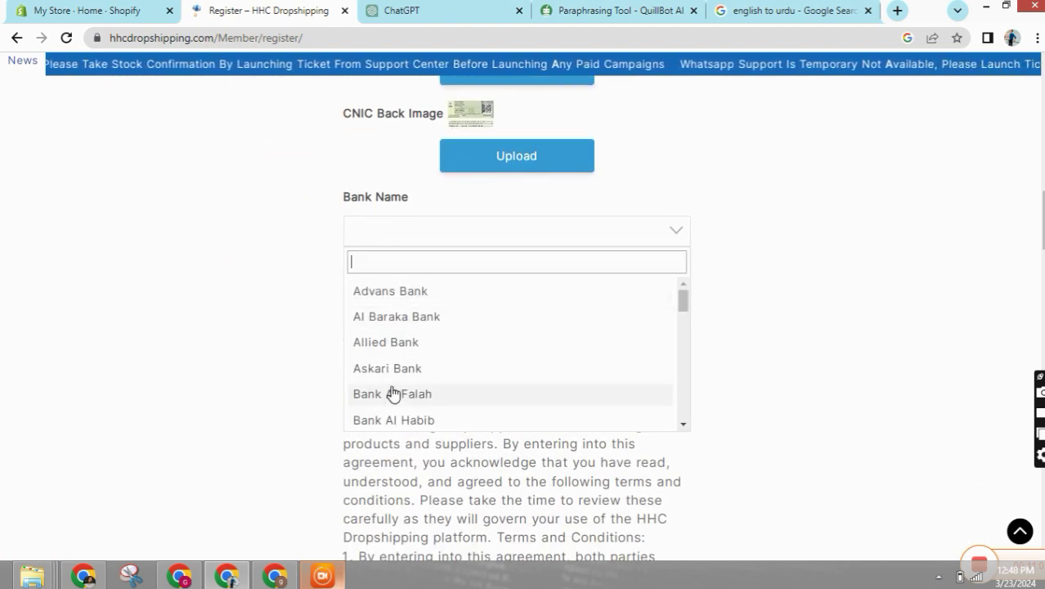
scroll(392, 396, "down", 1)
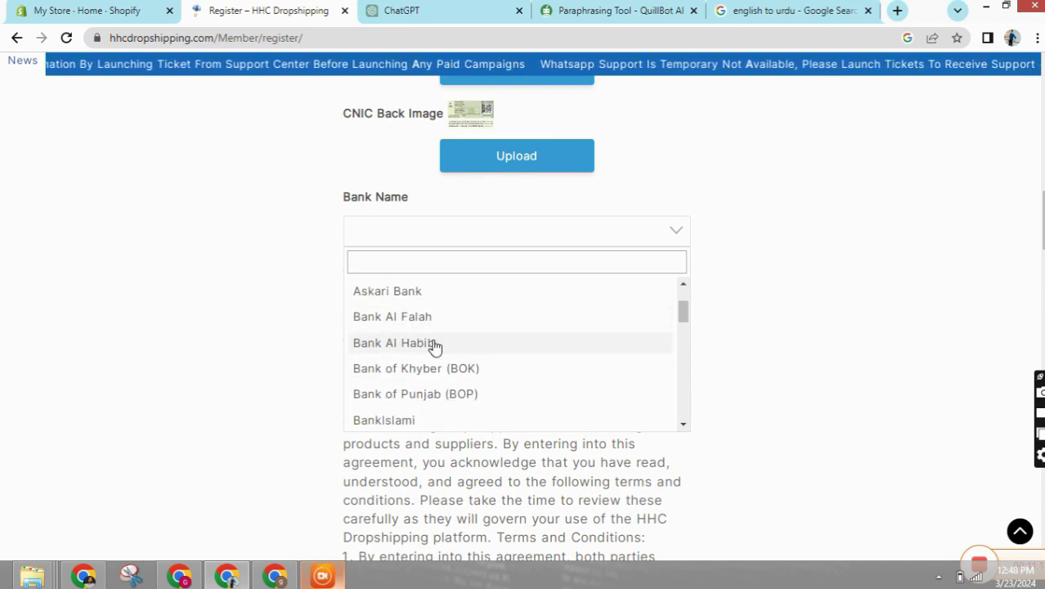
scroll(432, 349, "down", 1)
scroll(391, 397, "down", 2)
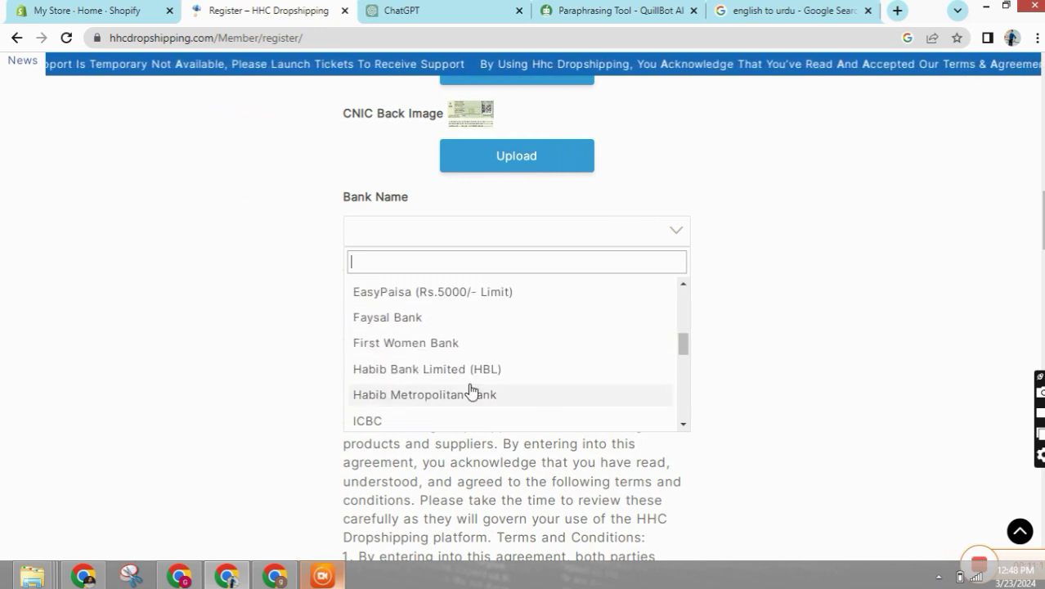
left_click(420, 369)
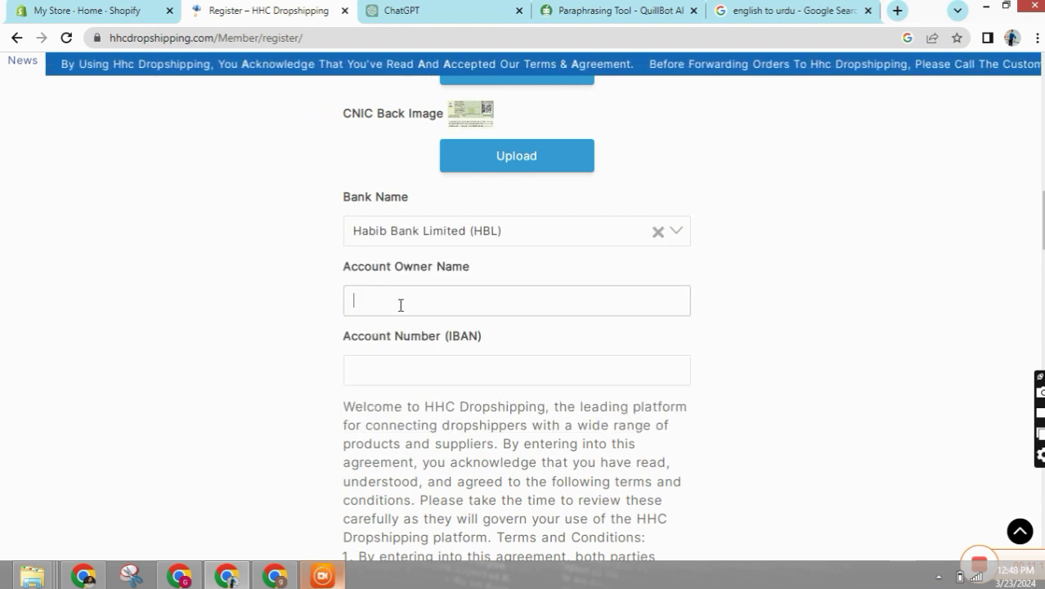
- Scroll to the bottom of the form and tick the terms and agreement checkbox
left_click(390, 380)
left_click(395, 292)
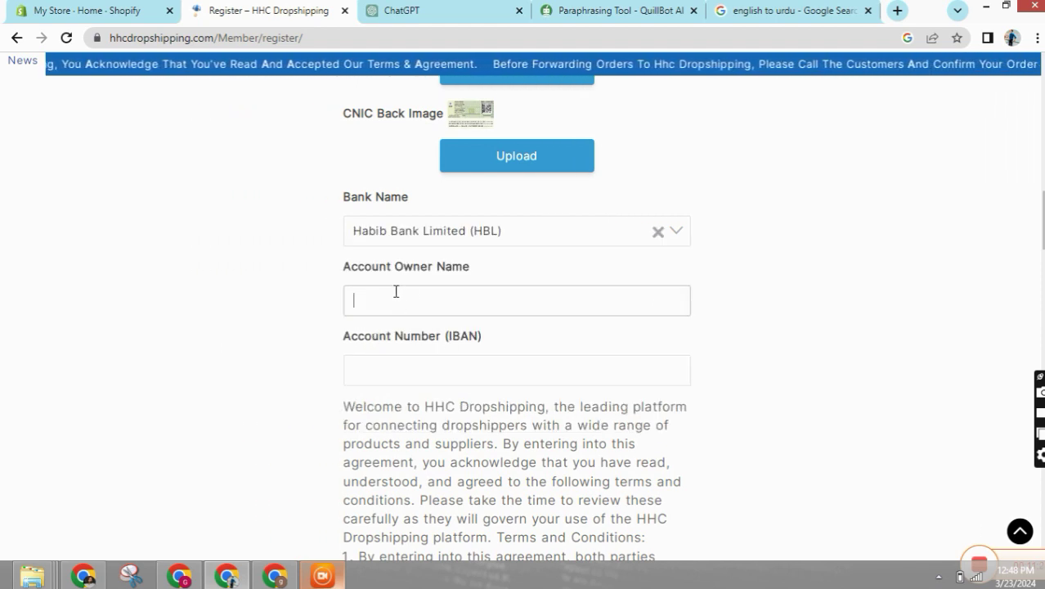
scroll(422, 341, "up", 20)
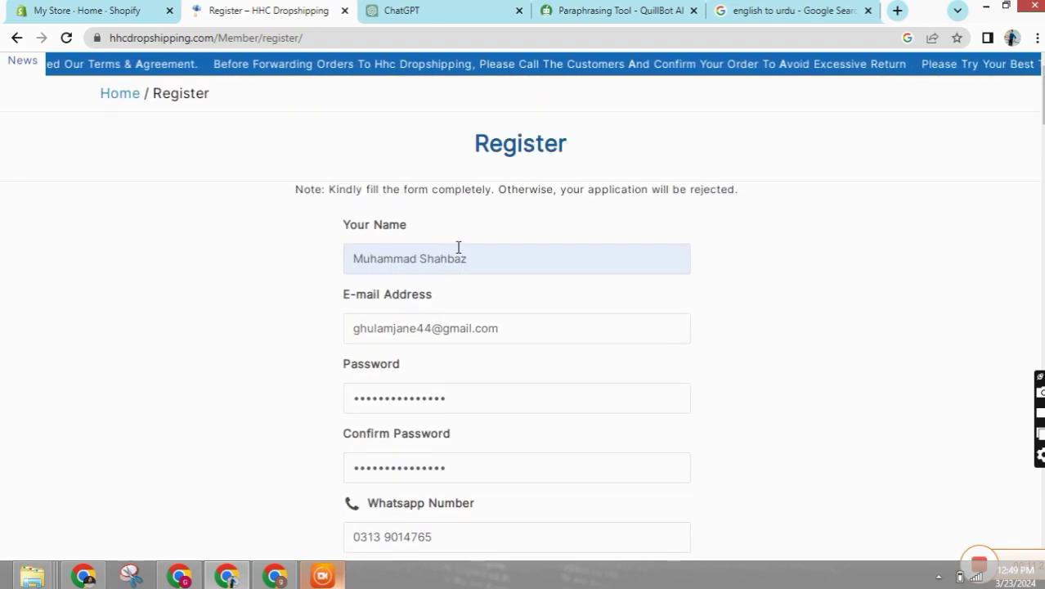
scroll(432, 270, "down", 20)
scroll(425, 313, "down", 10)
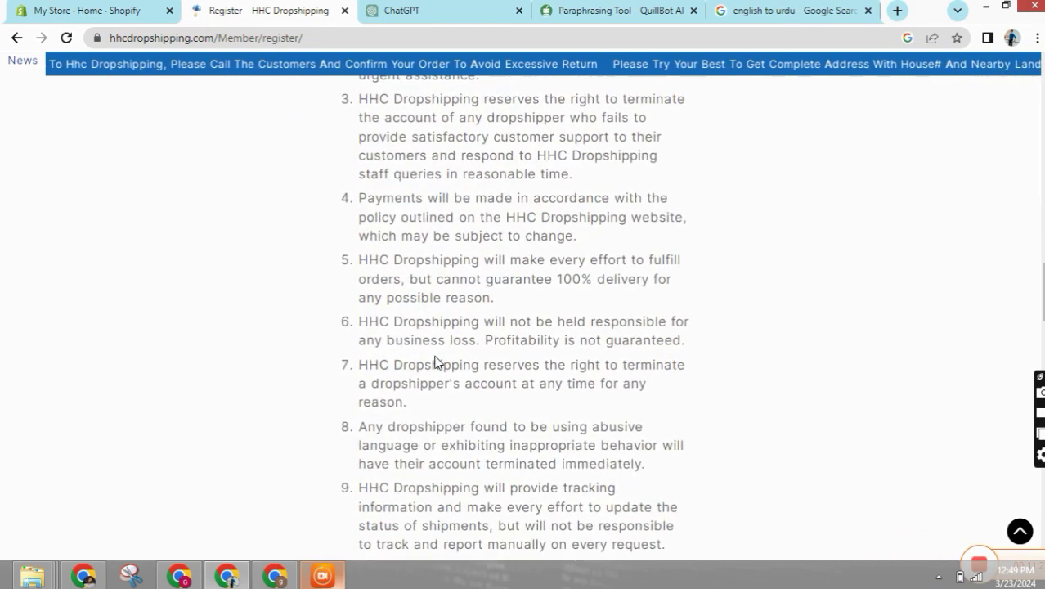
scroll(435, 361, "down", 15)
scroll(439, 366, "down", 2)
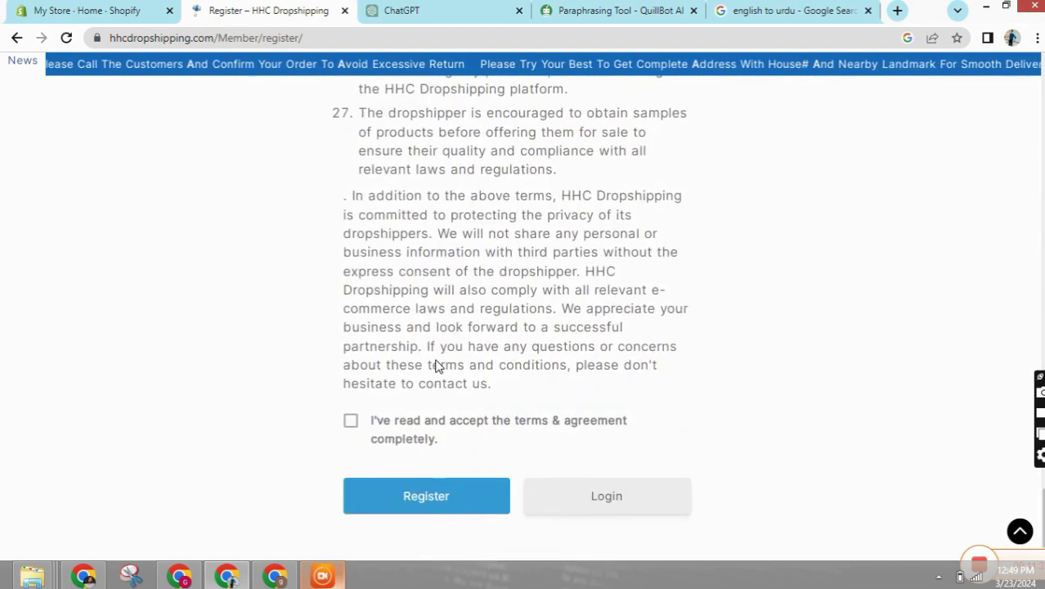
left_click(350, 420)
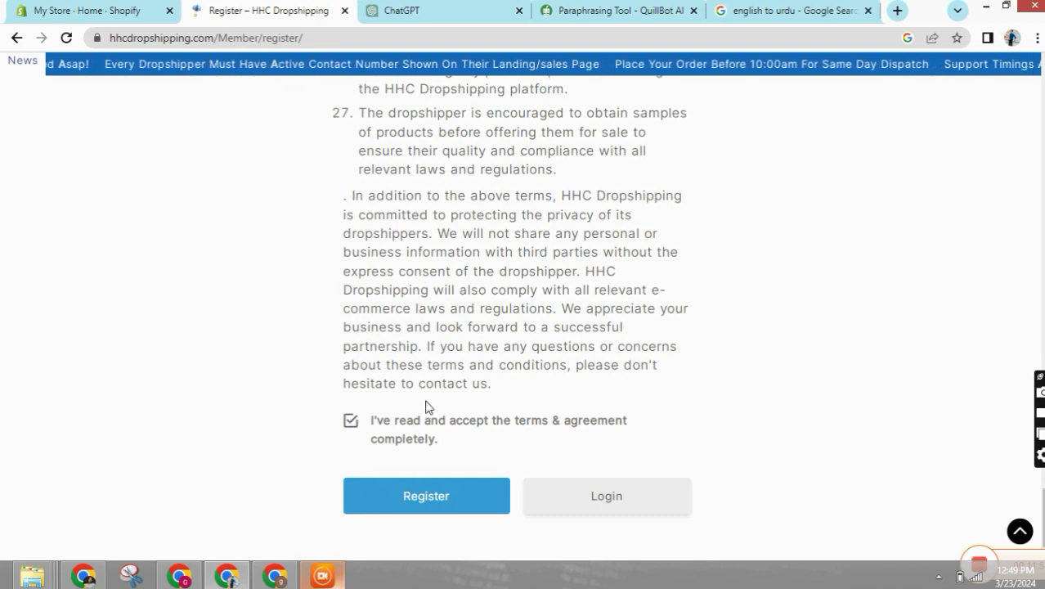
left_click(103, 6)
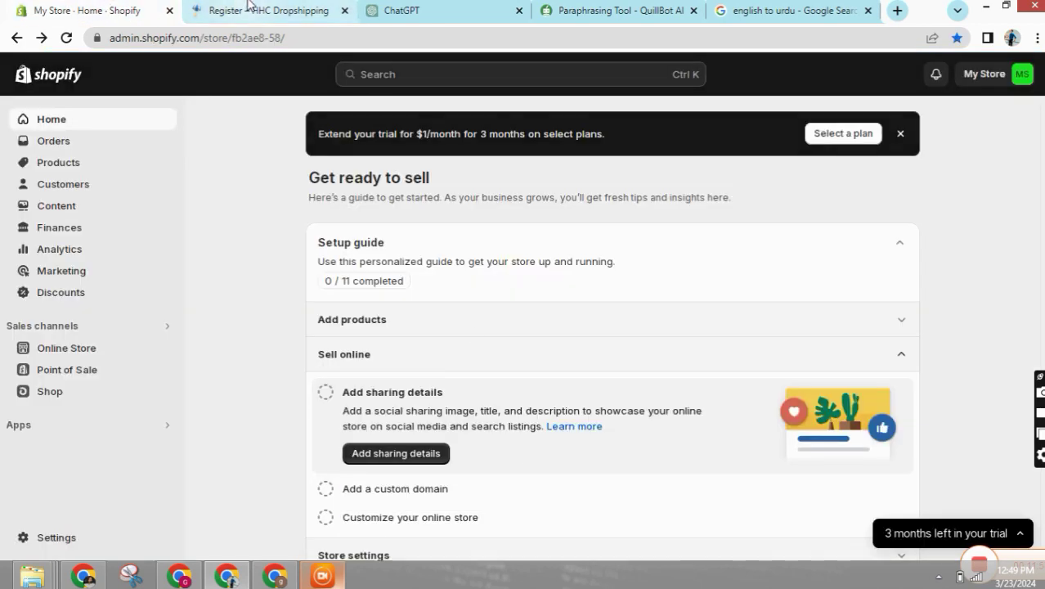
- Open a blank new tab next to the Shopify store dashboard
left_click(254, 10)
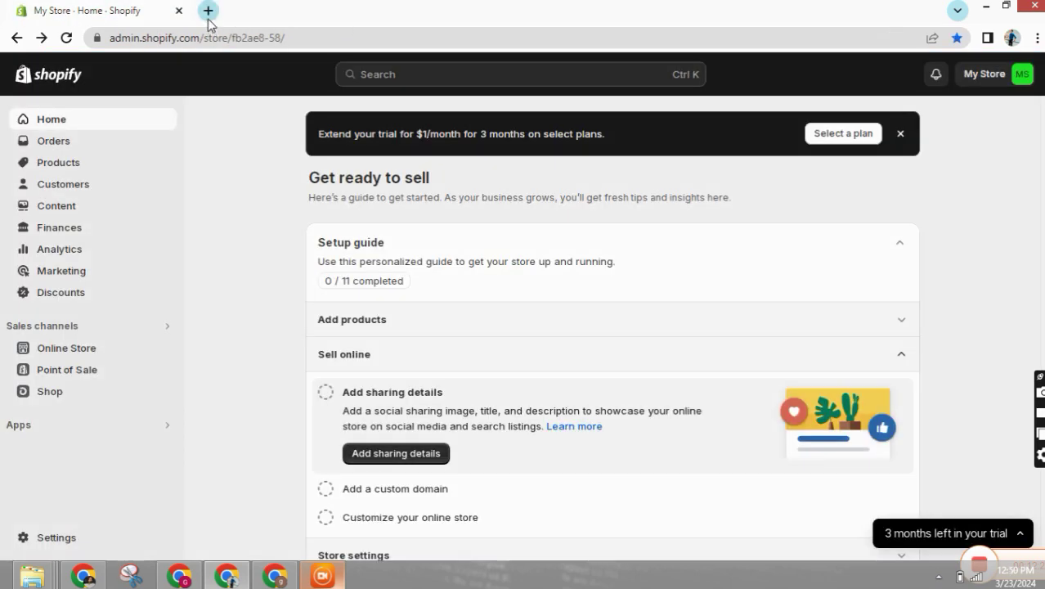
left_click(207, 12)
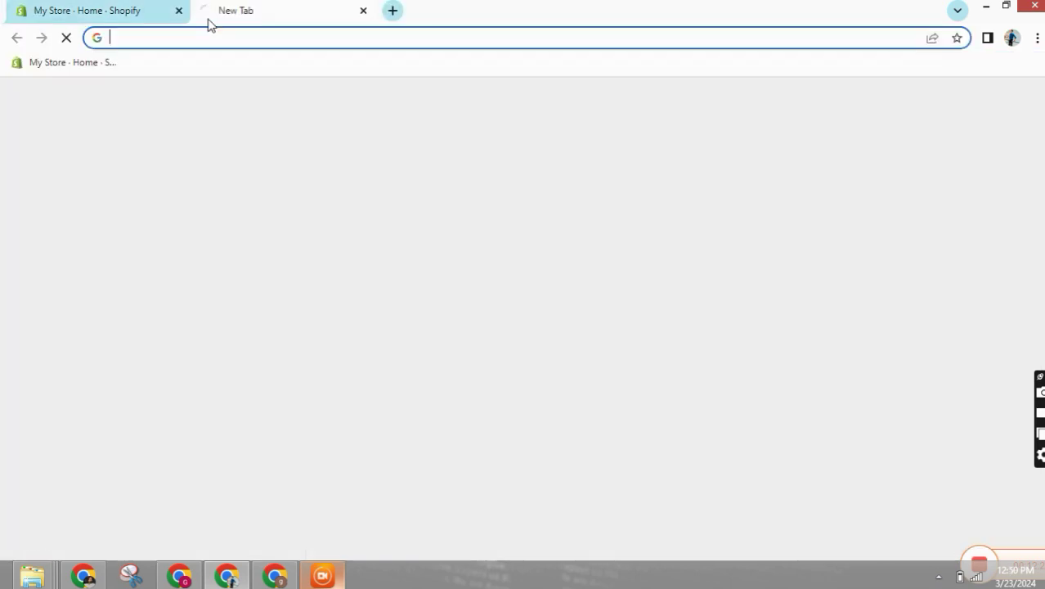
- Search Google for 'pakdropshipping', open PakDropshipping.com, and add a blank tab
type("pakdr")
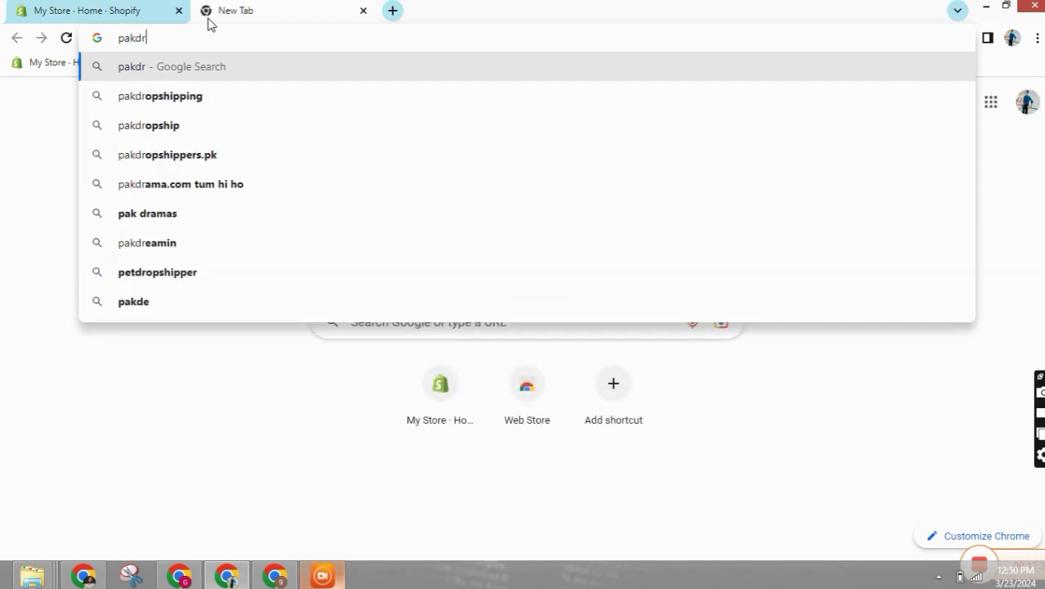
left_click(175, 100)
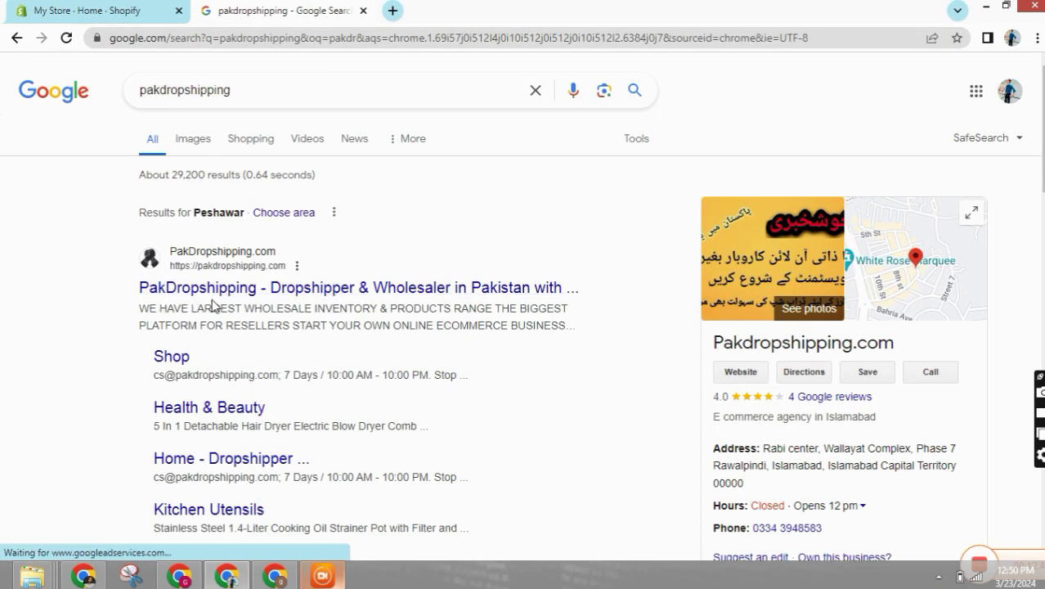
left_click(219, 295)
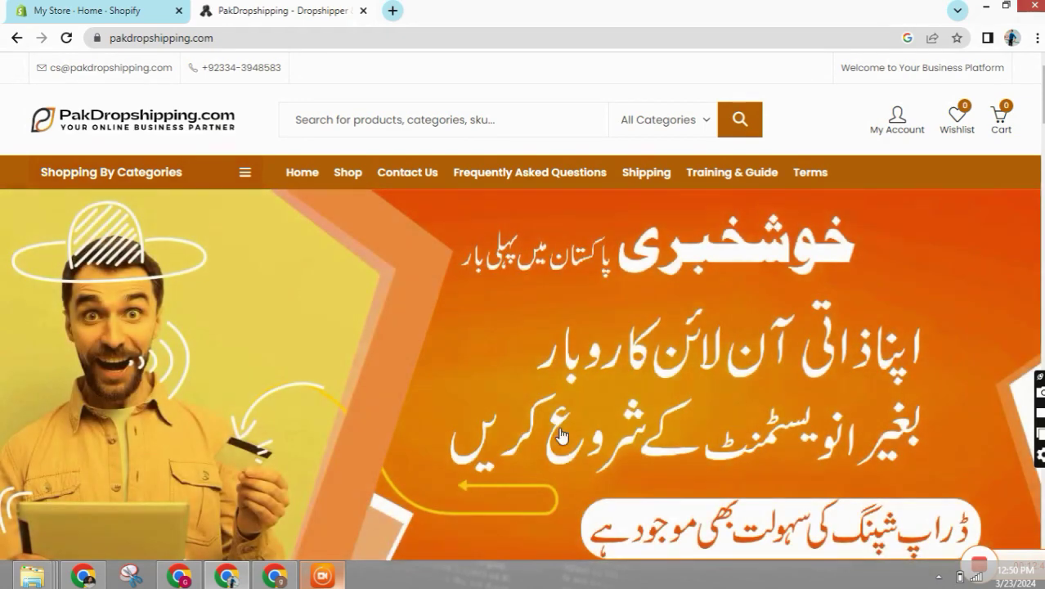
left_click(395, 9)
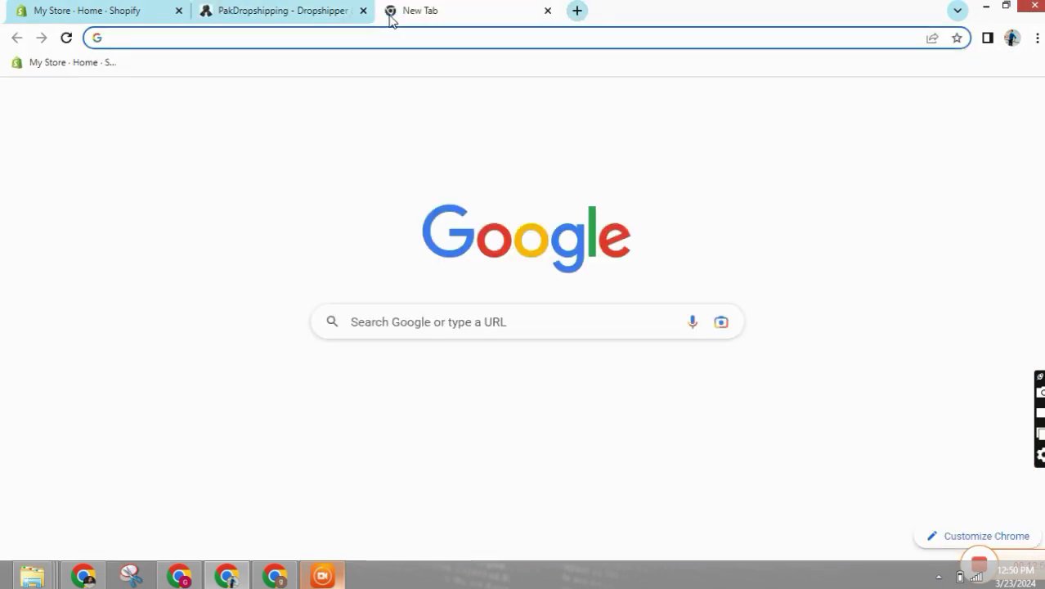
- Search 'facebook ads library', open the Meta Ad Library page, and add a blank tab
type("fac")
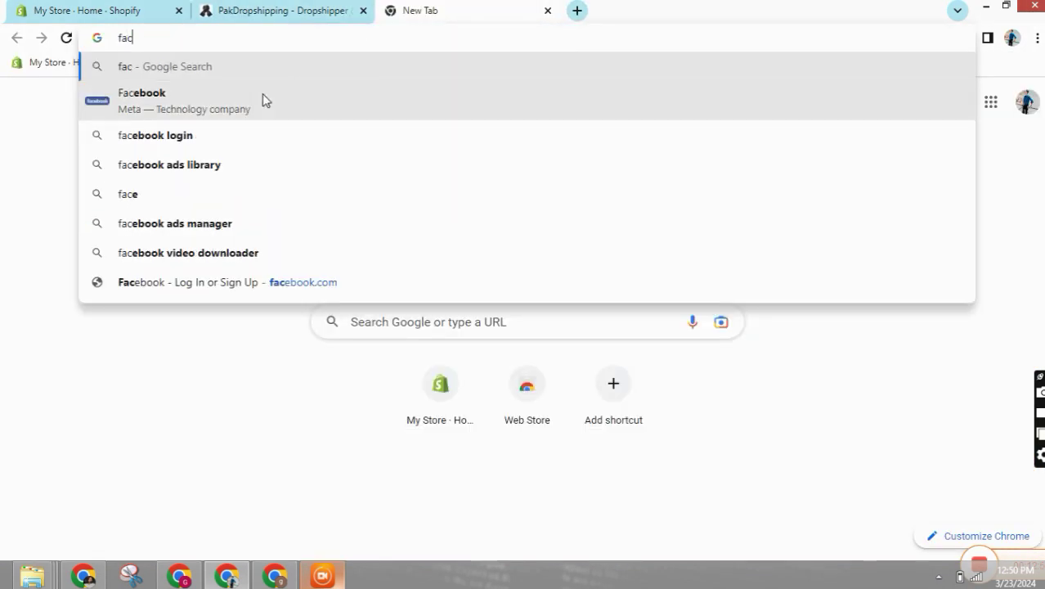
left_click(178, 167)
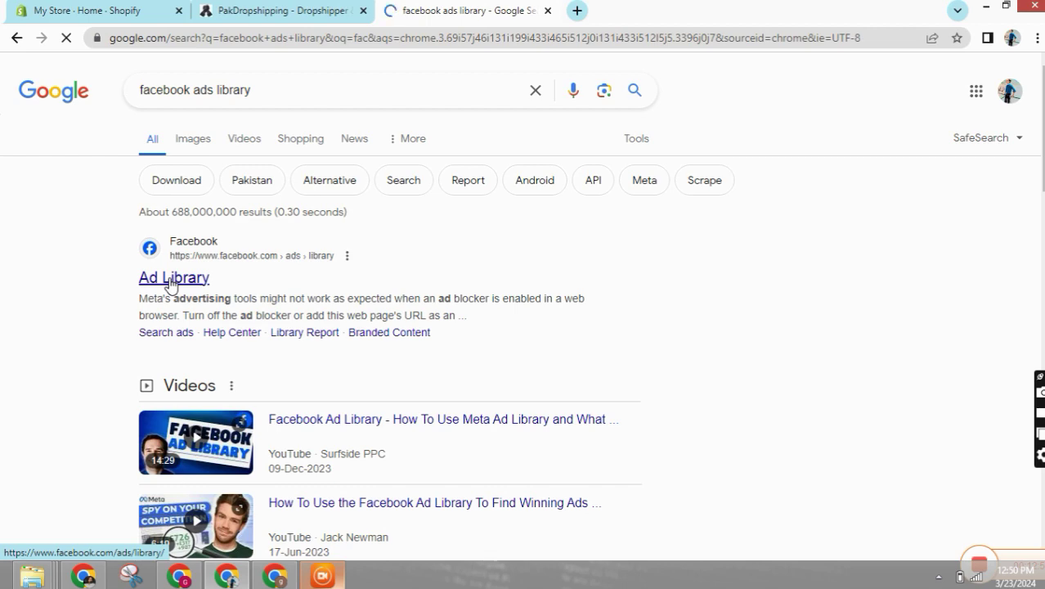
left_click(171, 281)
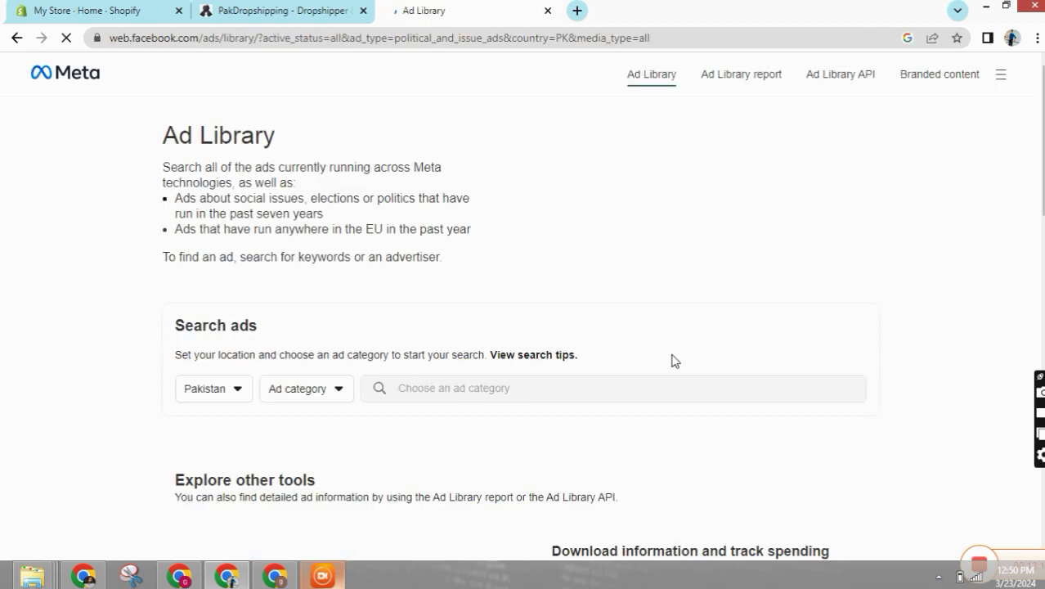
left_click(577, 11)
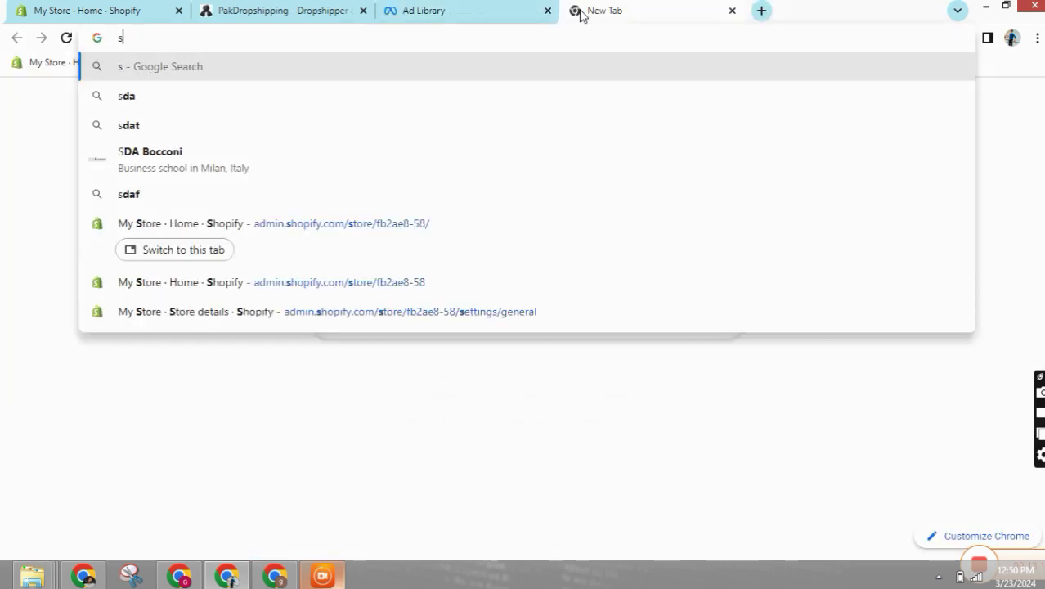
- Search Google for daraz, open Daraz Online Shopping, and move its tab beside Shopify
type("daraz")
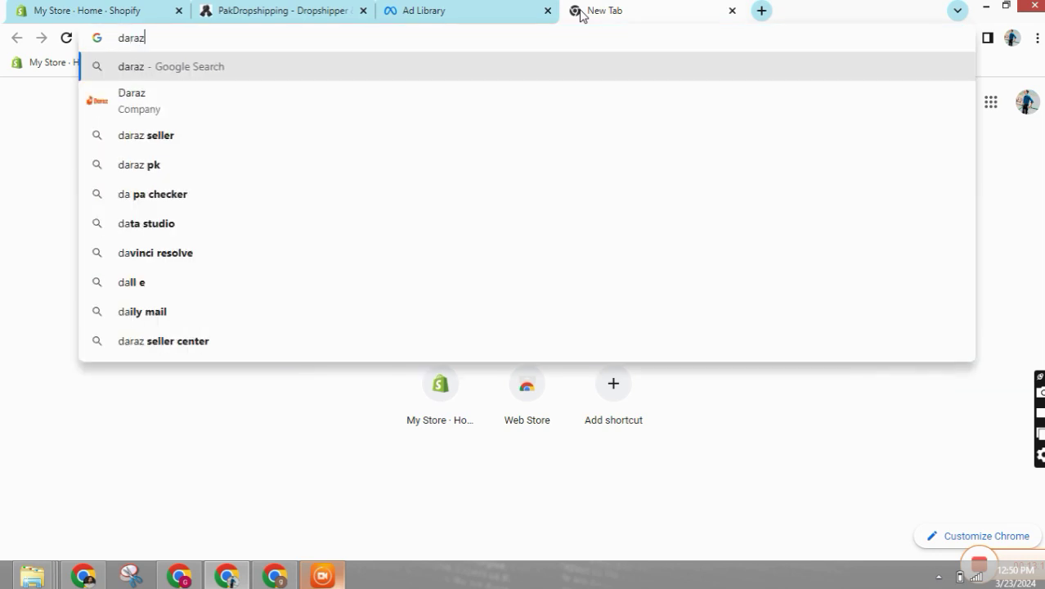
key("Return")
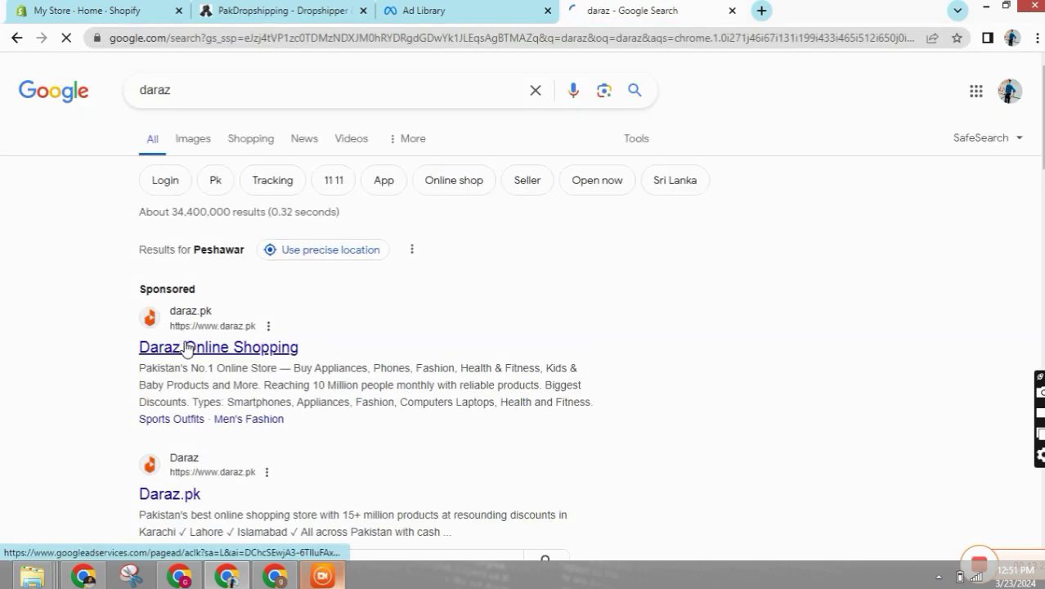
left_click(187, 348)
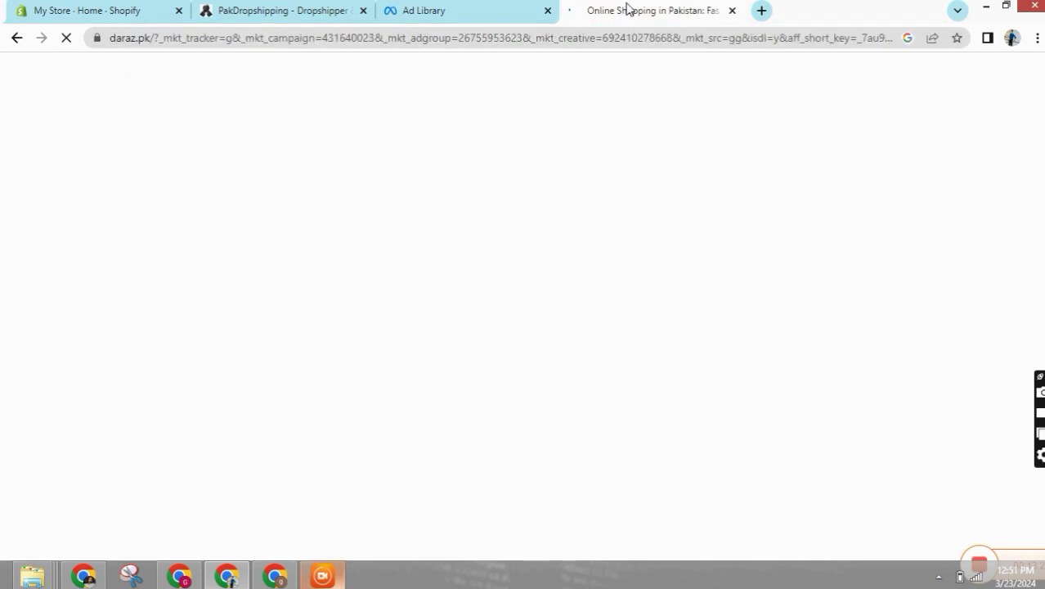
left_click_drag(627, 8, 269, 38)
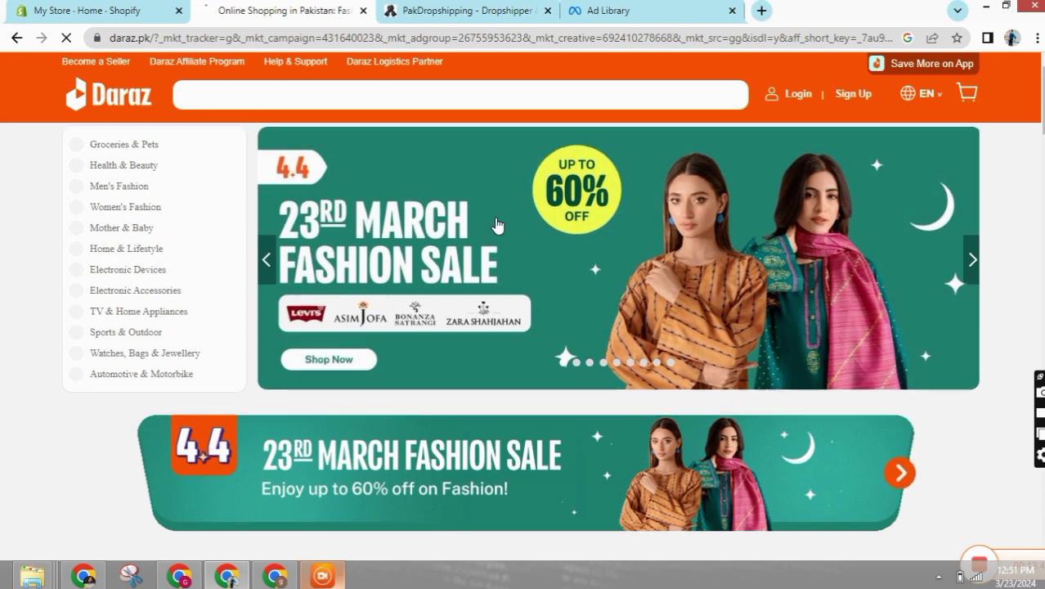
- Browse Daraz's Beauty Station category page
scroll(507, 231, "down", 5)
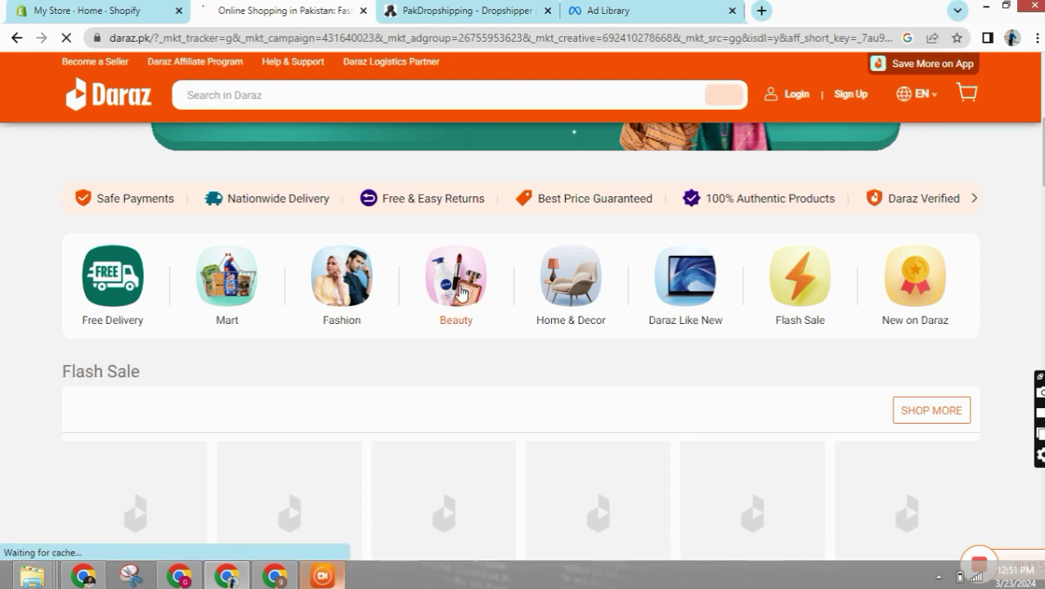
left_click(463, 293)
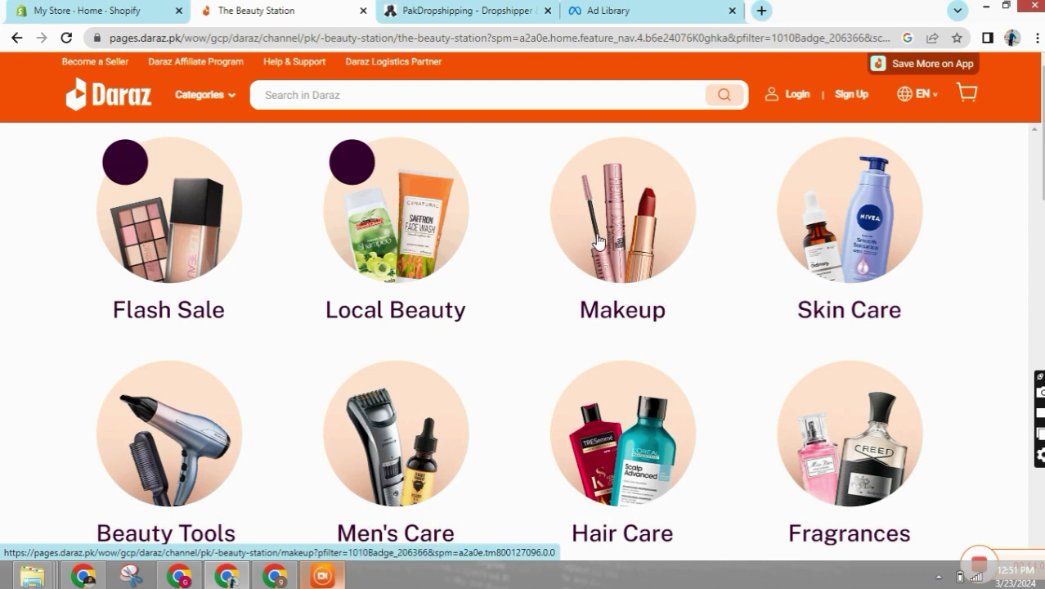
scroll(564, 236, "down", 8)
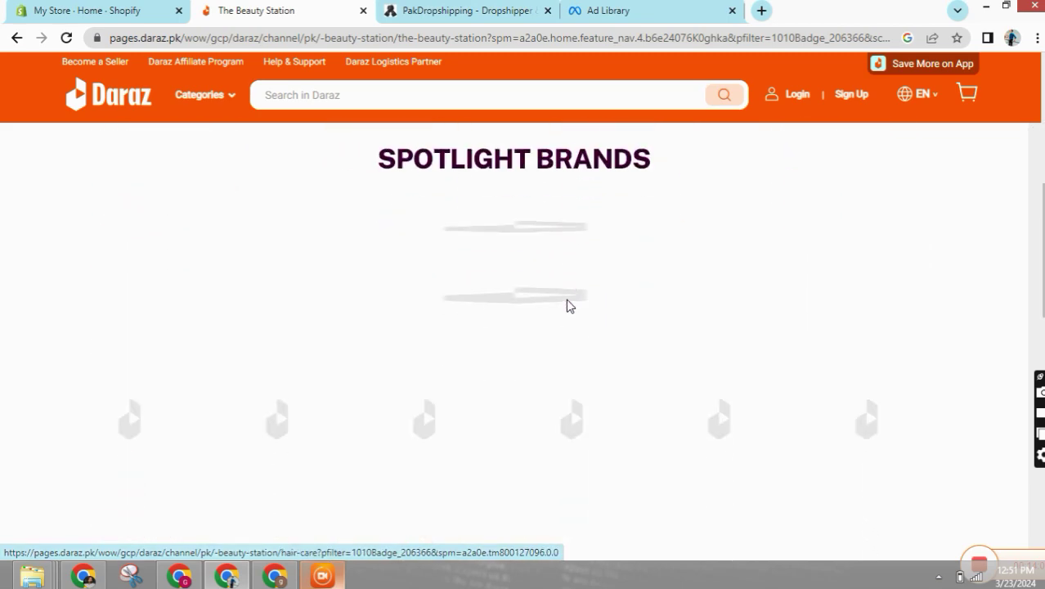
scroll(503, 333, "up", 10)
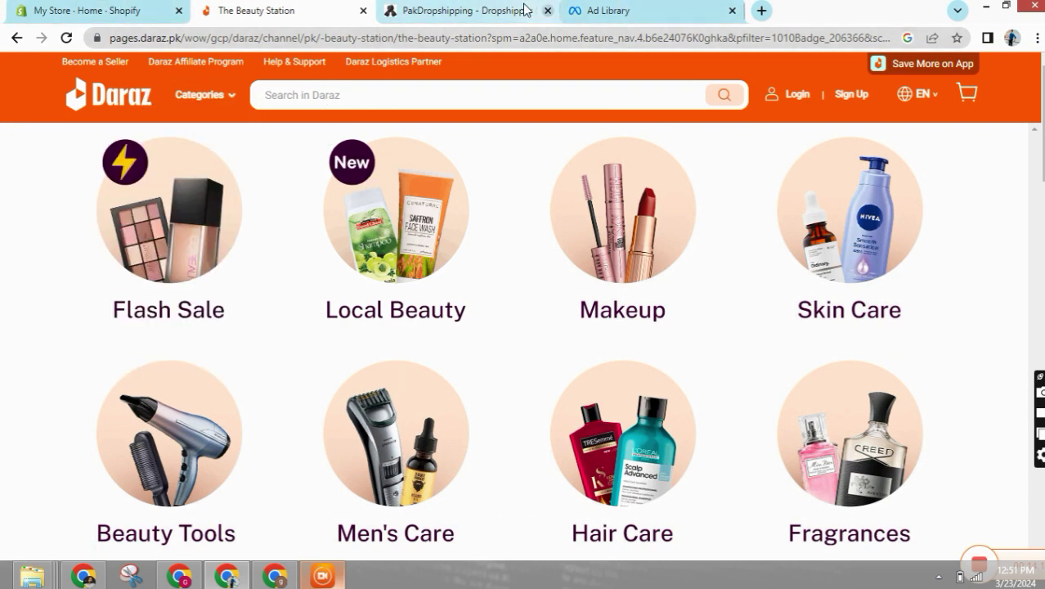
left_click(448, 18)
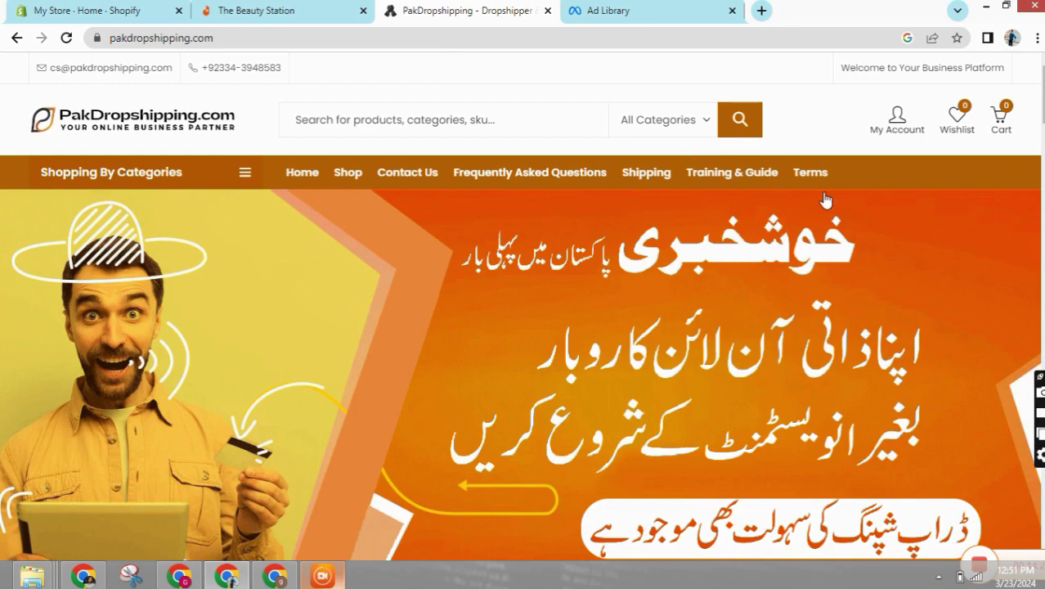
- Filter PakDropshipping to Health & Beauty › Makeup and scroll to the 12pcs brush set at Rs 350
left_click(701, 125)
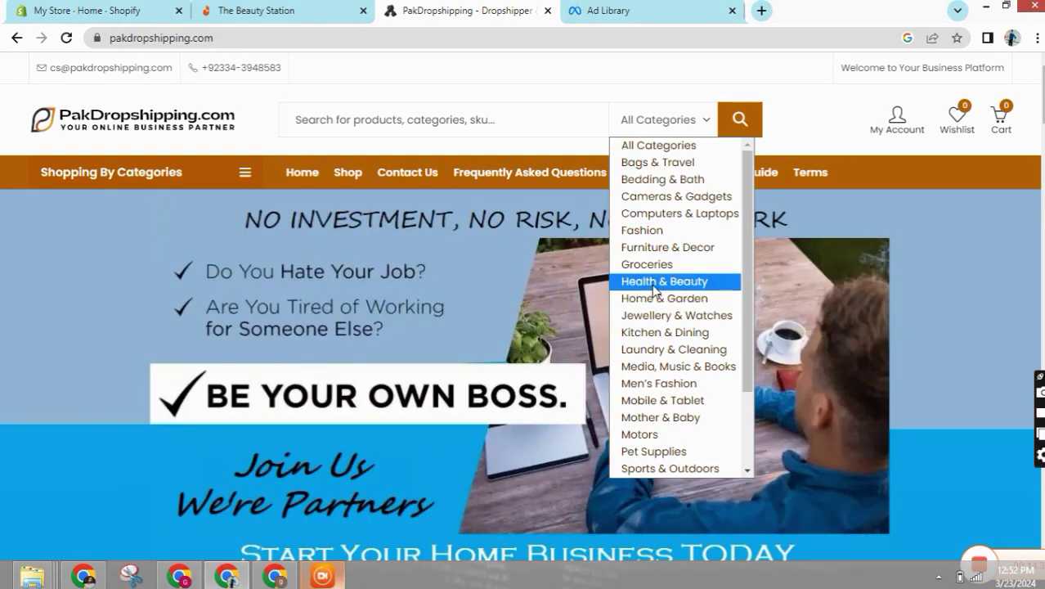
left_click(655, 281)
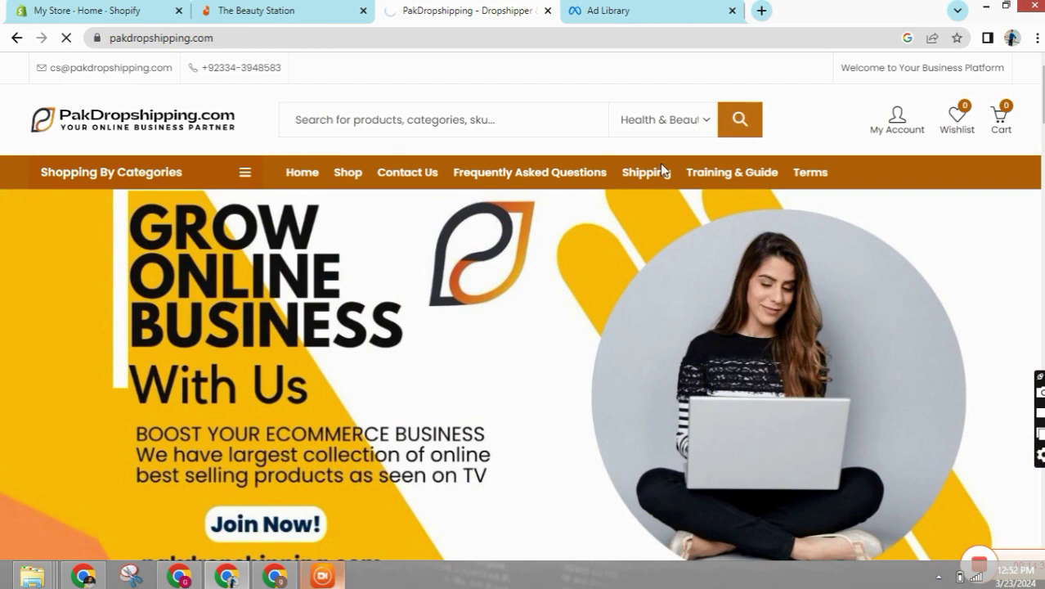
scroll(415, 334, "down", 2)
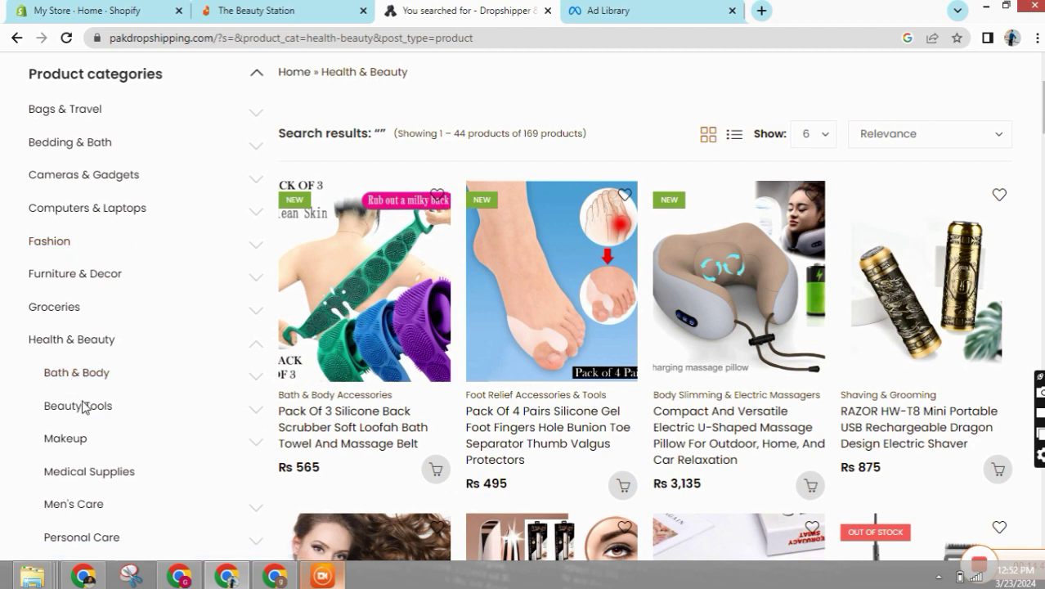
left_click(56, 445)
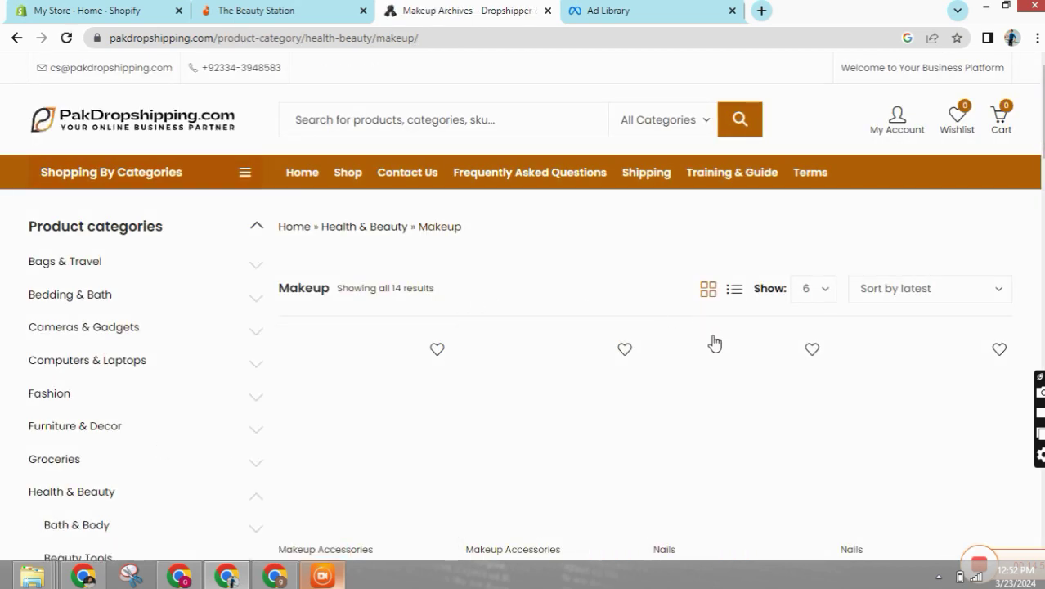
scroll(900, 264, "down", 3)
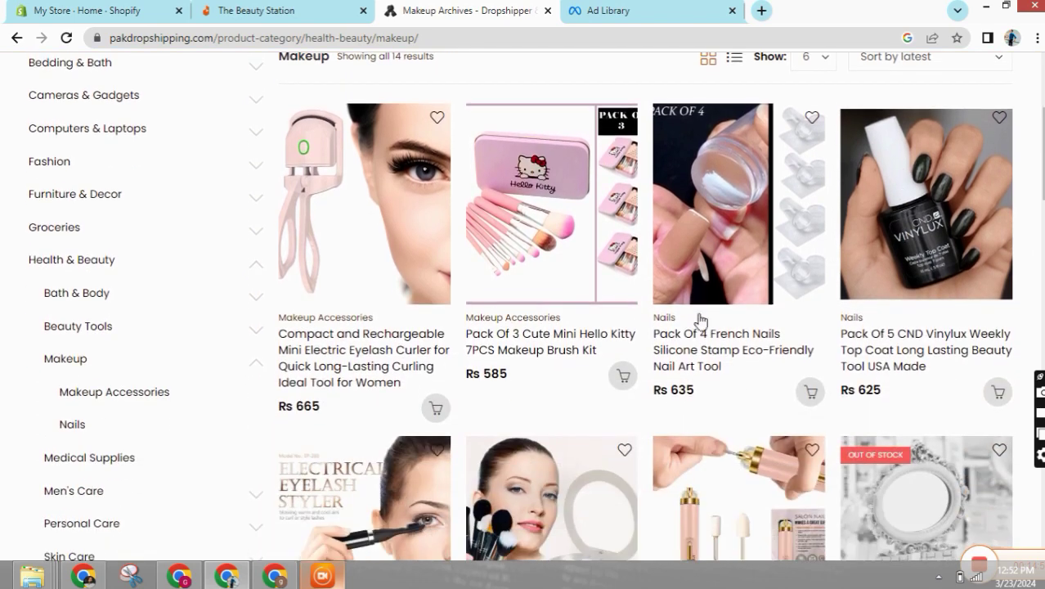
scroll(920, 403, "down", 2)
scroll(601, 458, "up", 5)
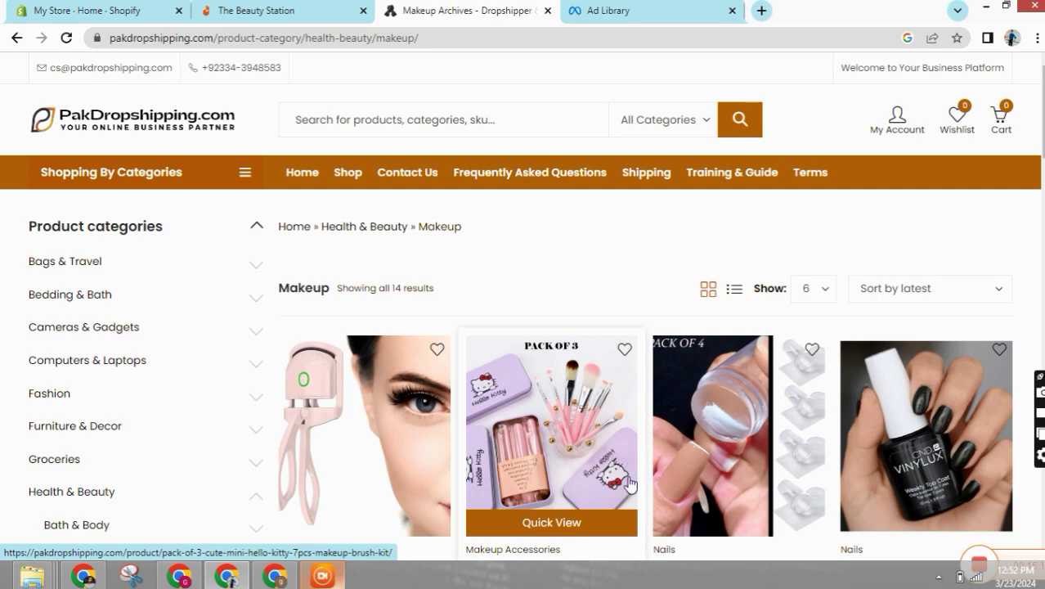
scroll(629, 484, "down", 3)
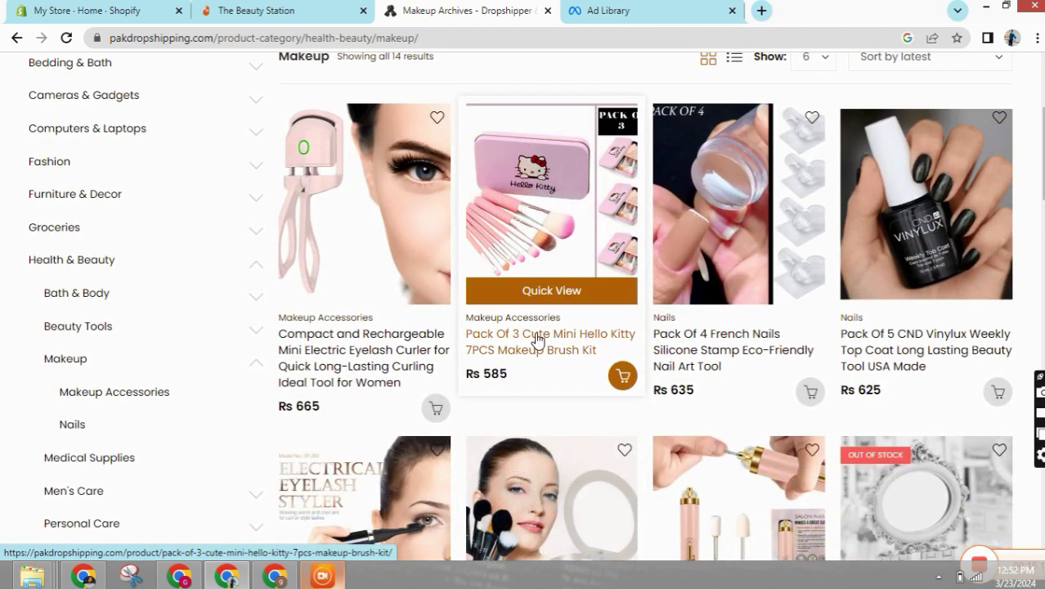
scroll(536, 338, "down", 2)
scroll(517, 366, "down", 3)
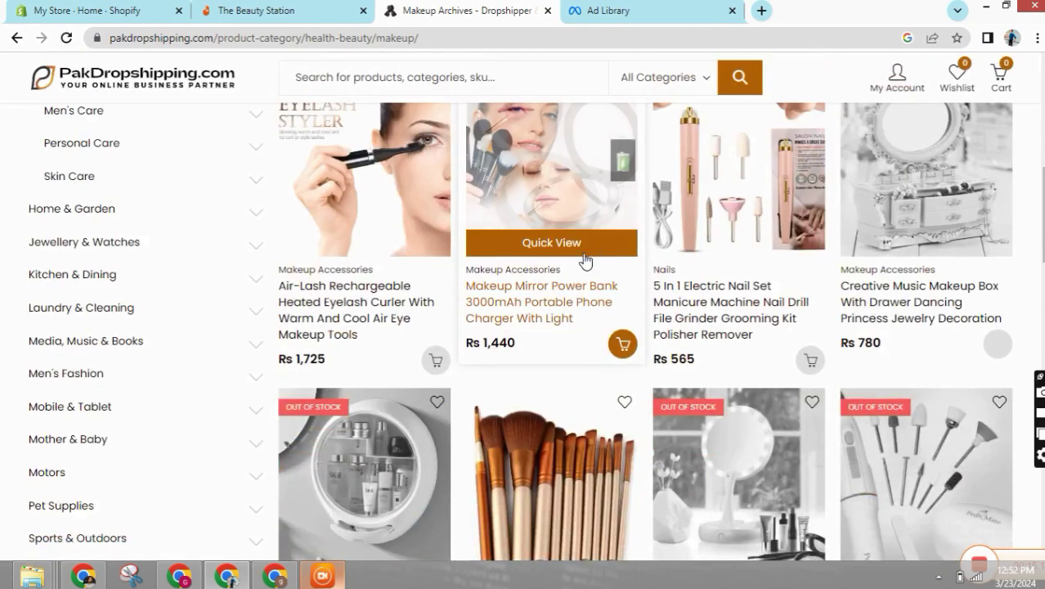
scroll(584, 260, "down", 2)
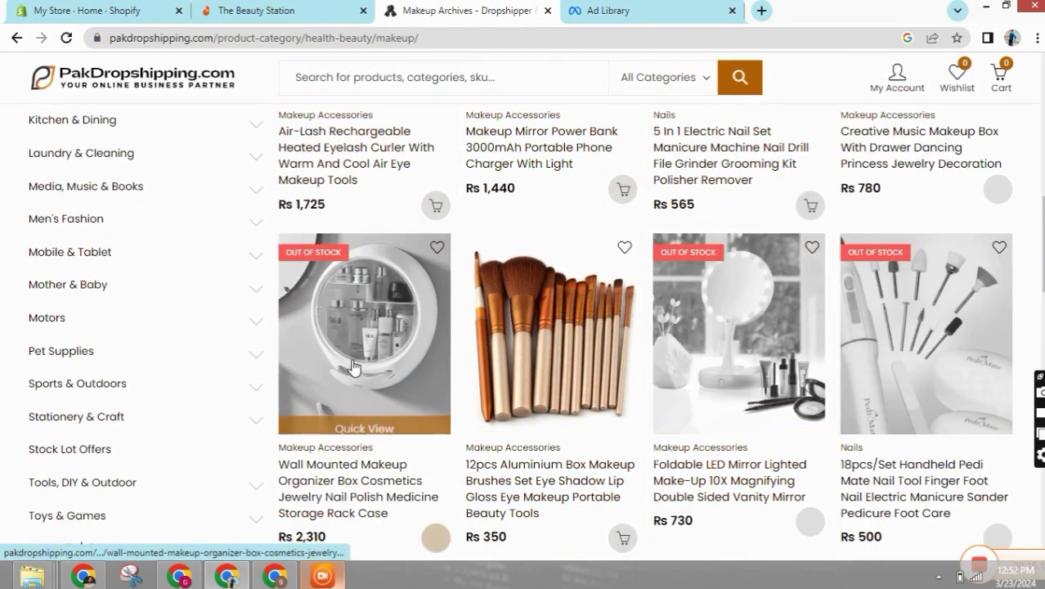
scroll(593, 271, "down", 2)
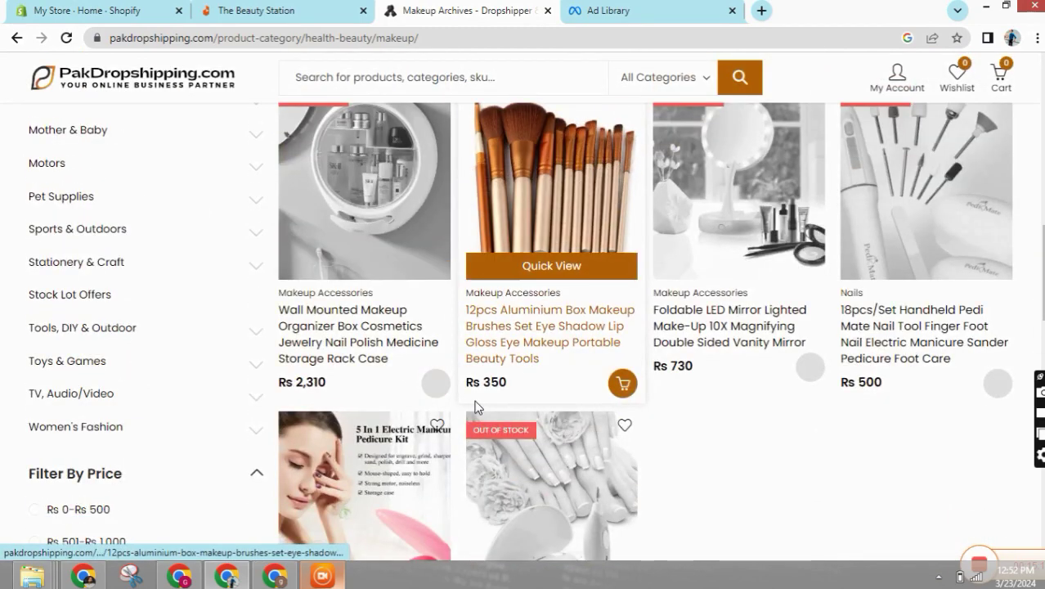
- Open the 12pcs Aluminium Box brush set page and copy its full title
left_click(567, 166)
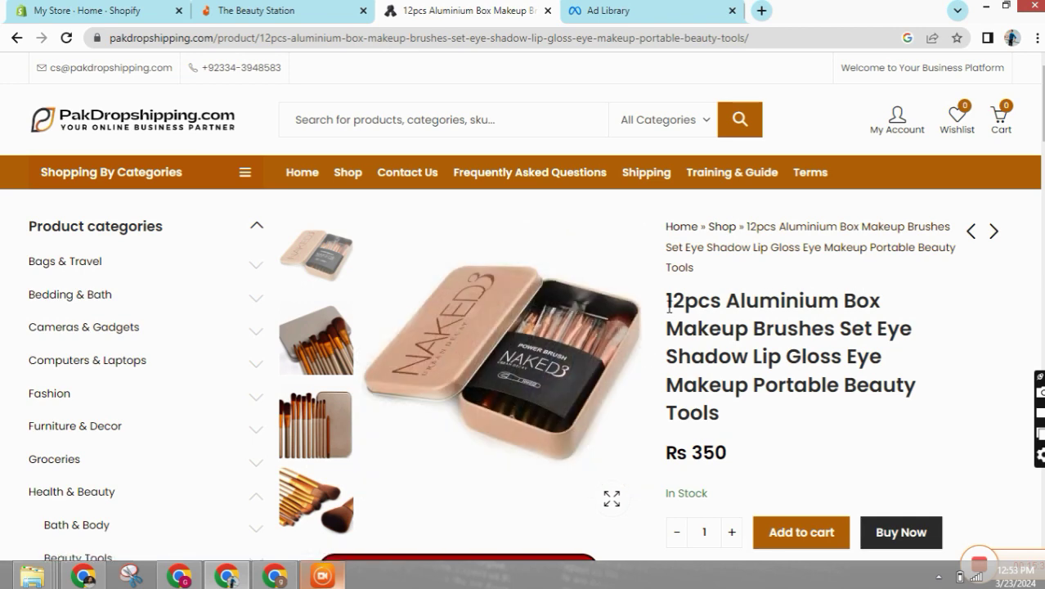
left_click_drag(678, 304, 873, 427)
key("ctrl+c")
right_click(756, 343)
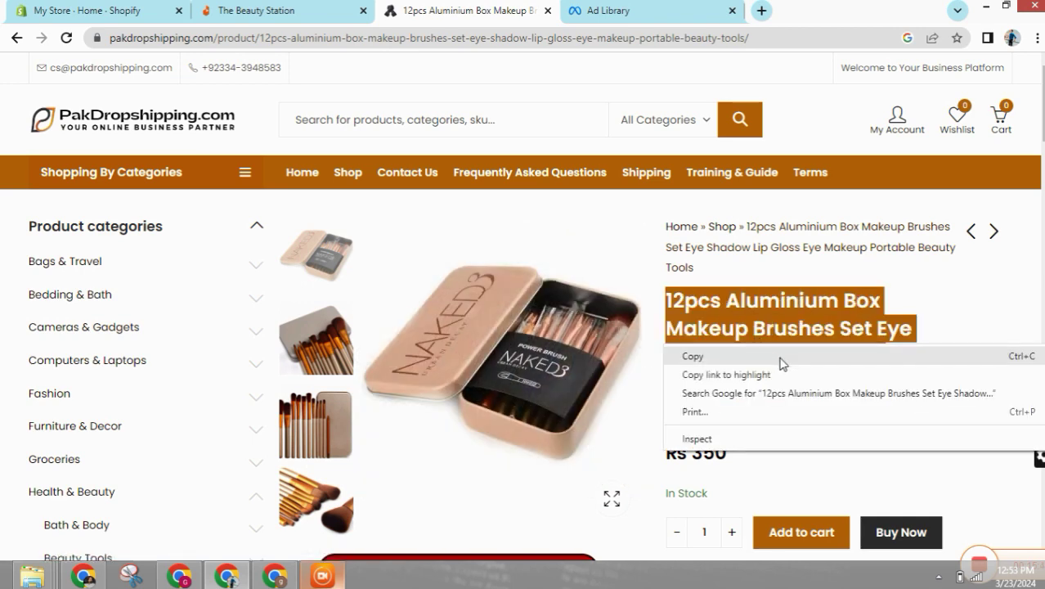
left_click(780, 357)
- Paste the copied title into the Daraz search box
left_click(303, 10)
left_click(297, 95)
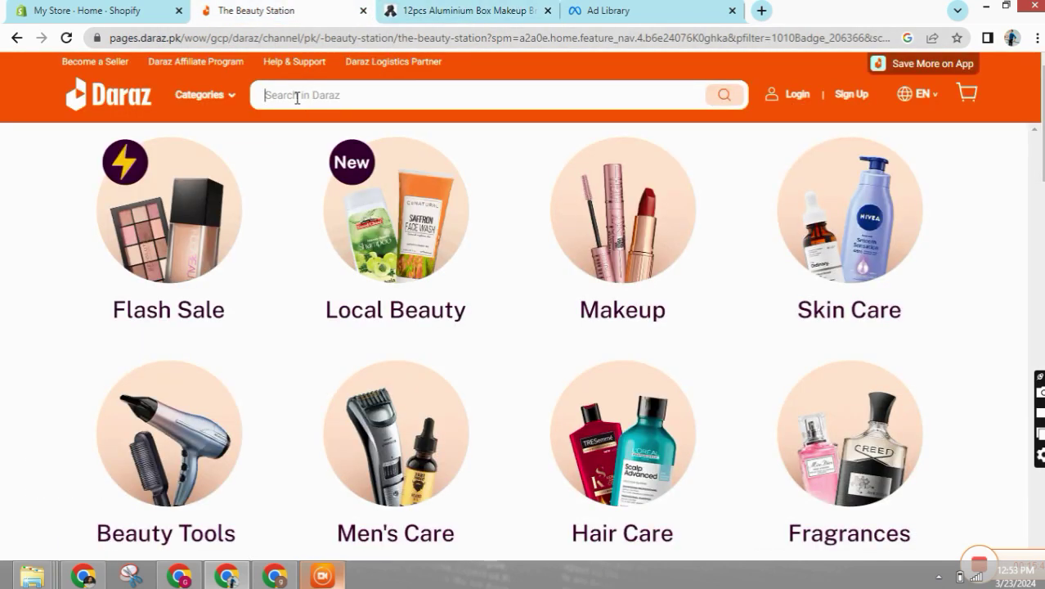
right_click(296, 96)
left_click(341, 187)
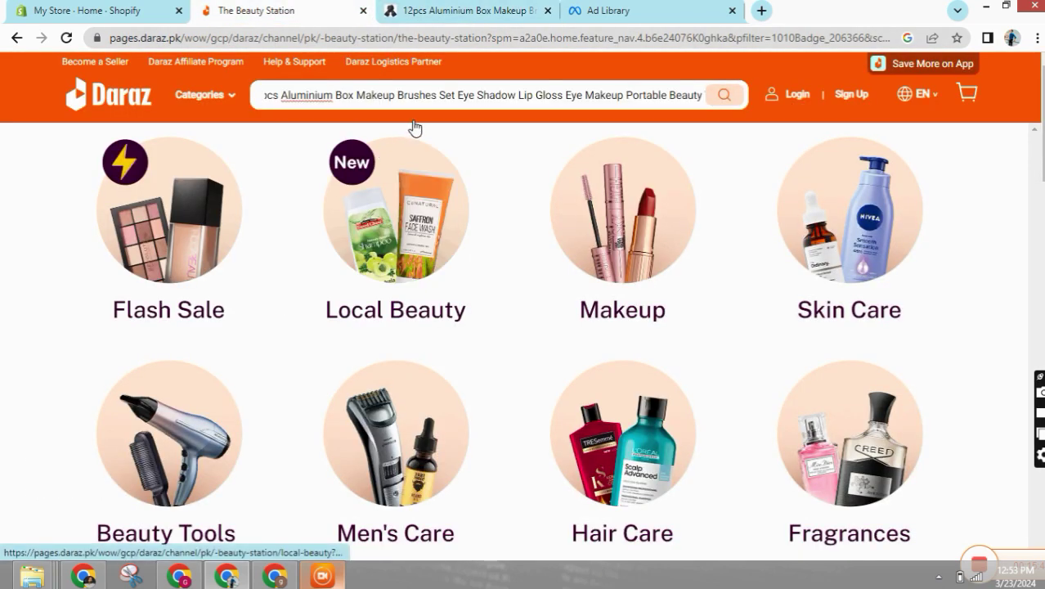
- Clear the title selection on the supplier page and go back to Daraz
left_click(408, 10)
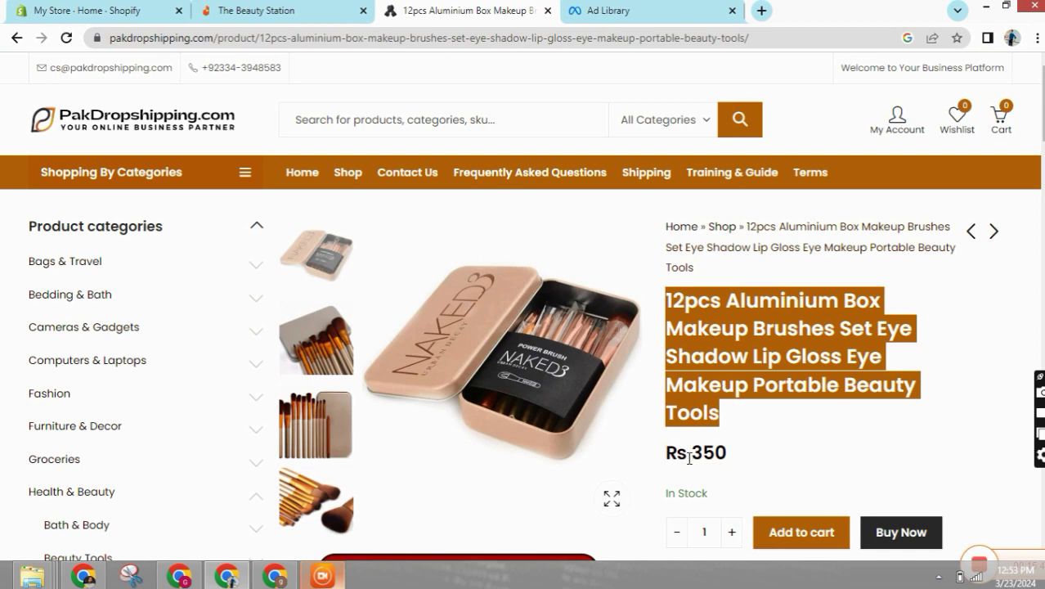
scroll(711, 445, "down", 2)
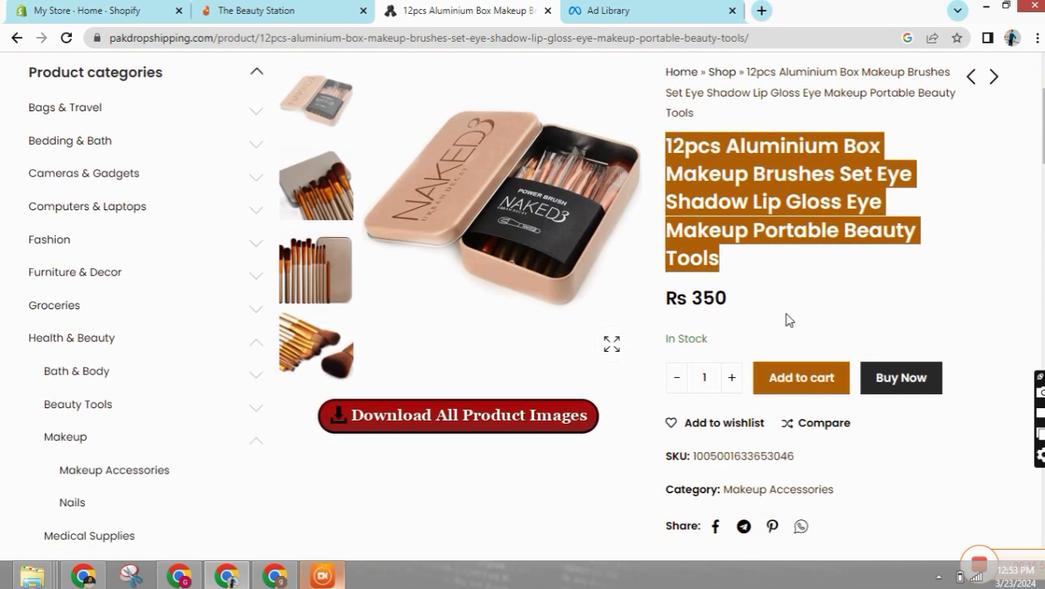
left_click(739, 380)
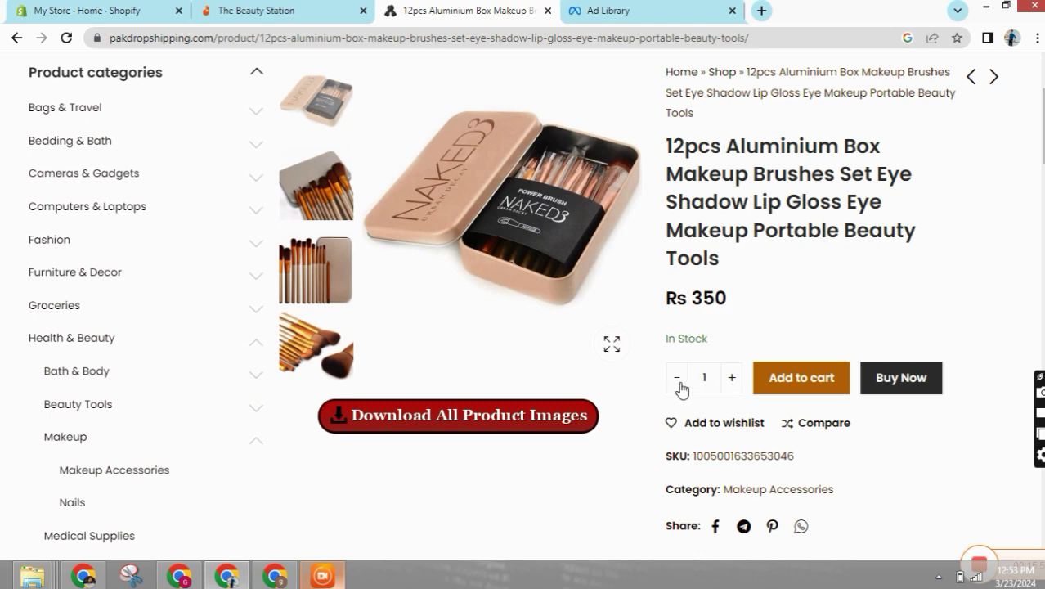
scroll(681, 389, "up", 2)
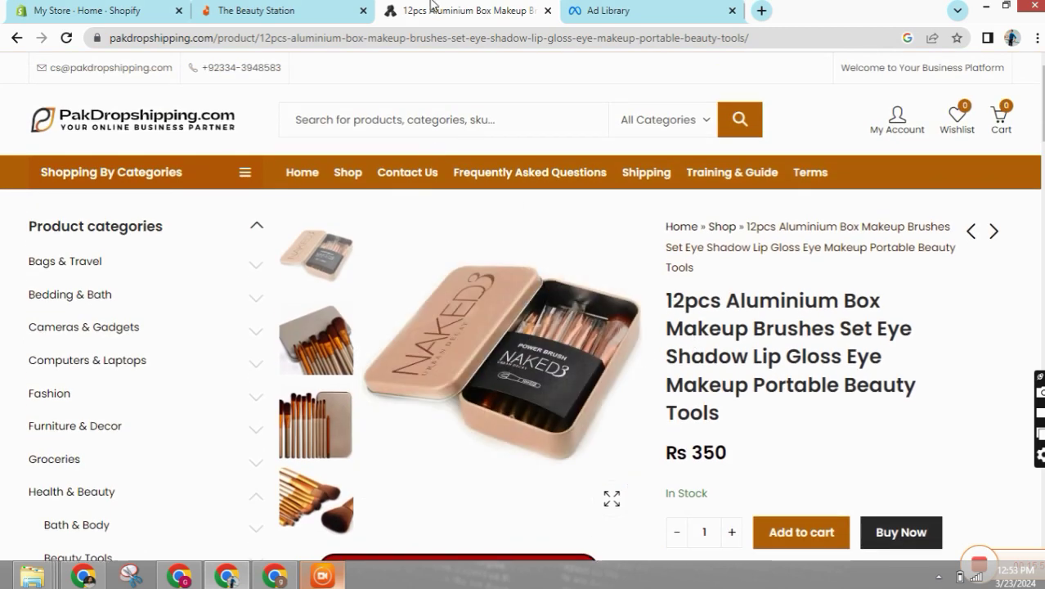
left_click(283, 10)
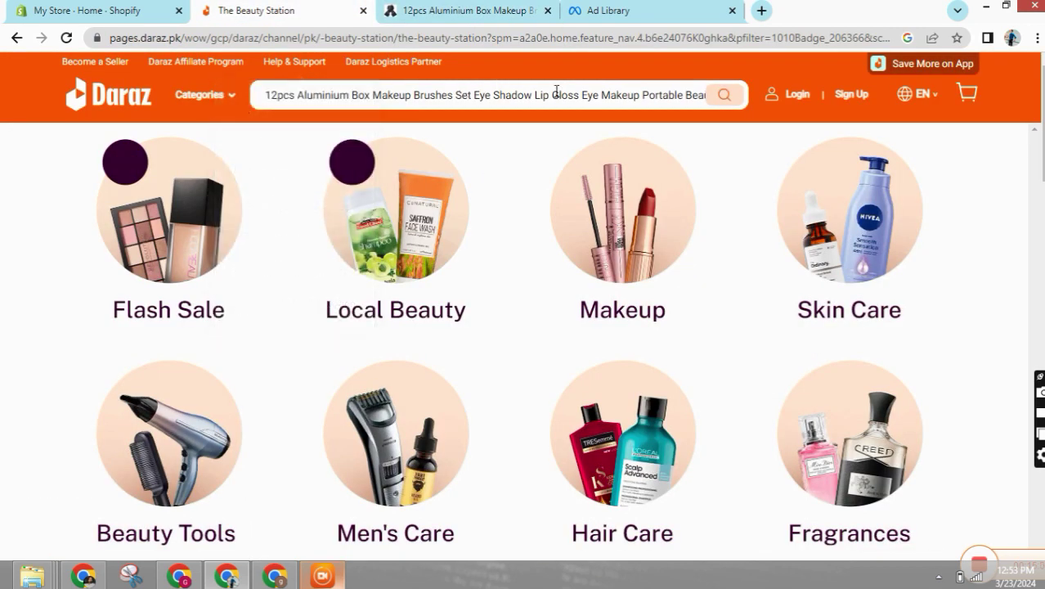
- Search Daraz for the brush set title and scroll the results against the supplier price
left_click(723, 96)
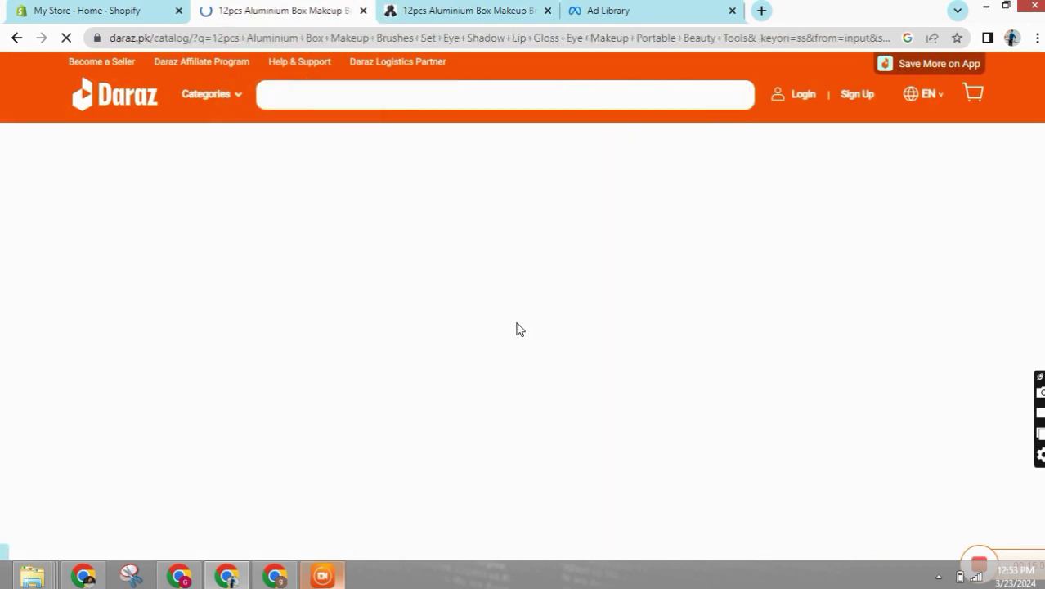
scroll(471, 296, "down", 1)
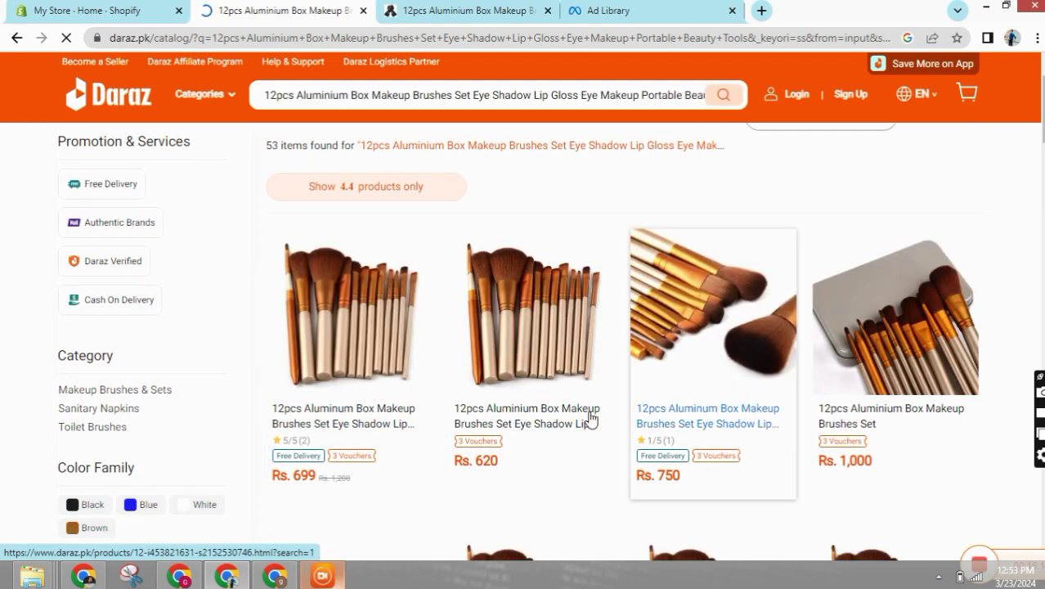
scroll(408, 467, "down", 2)
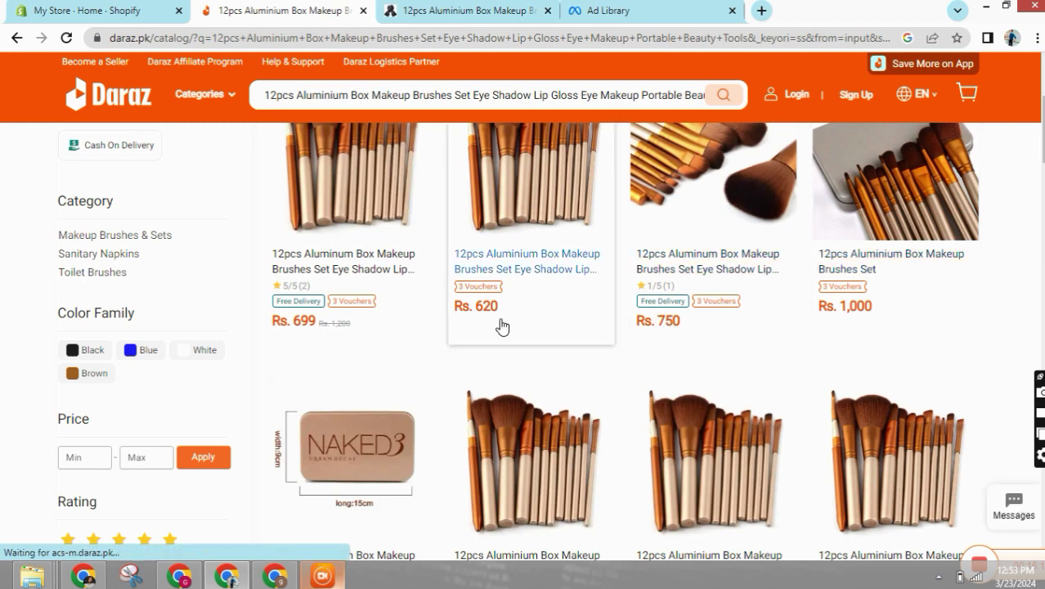
scroll(491, 327, "down", 3)
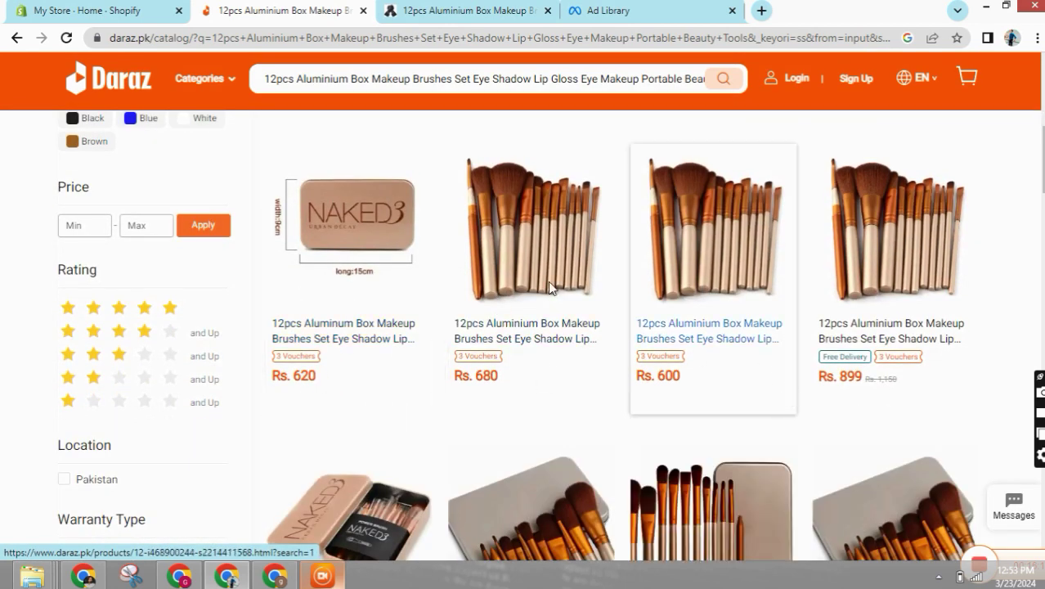
key("ctrl+Tab")
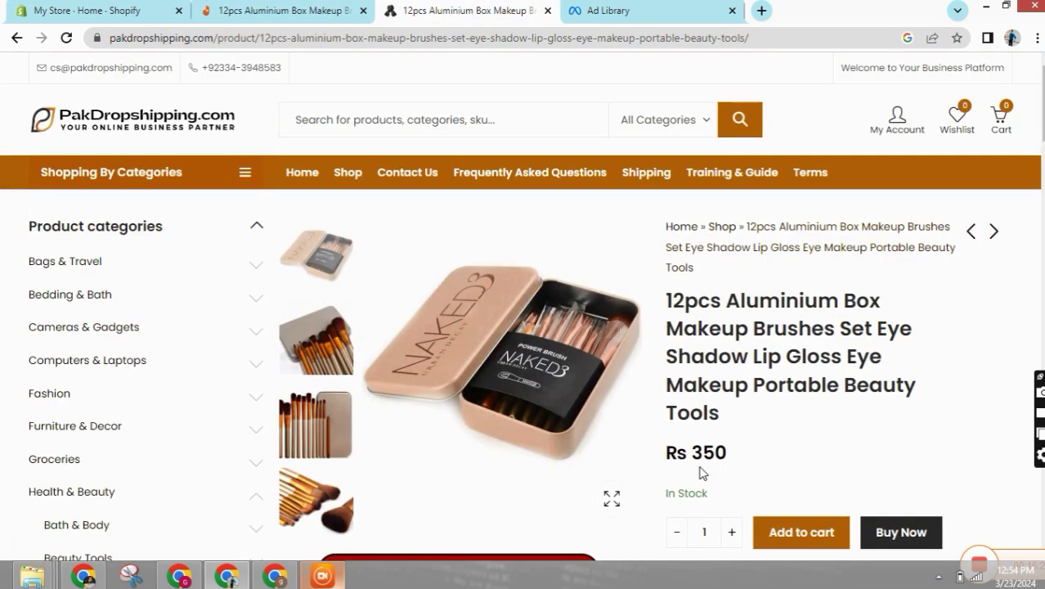
left_click(278, 11)
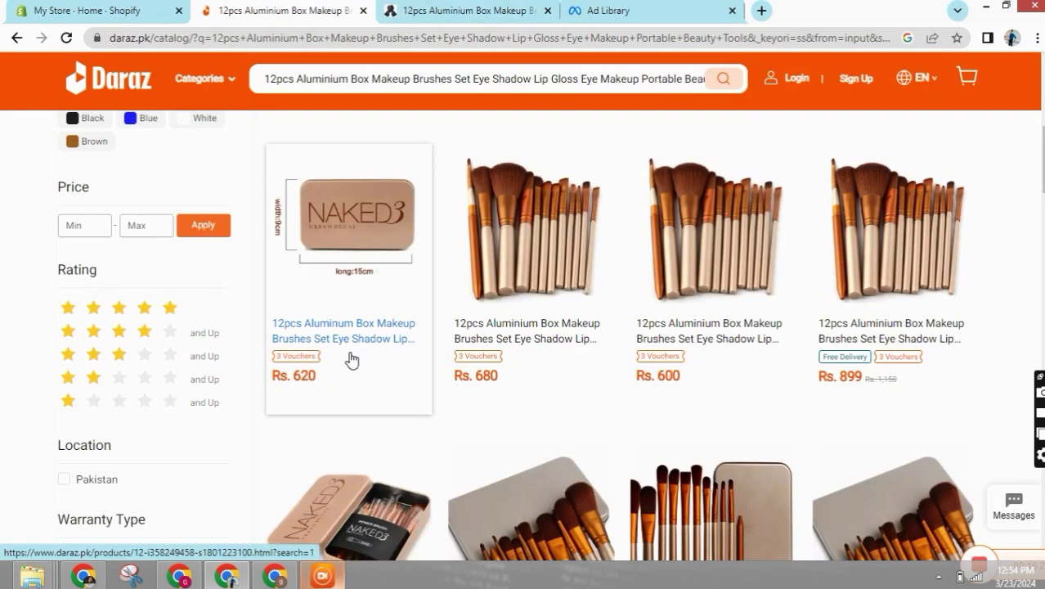
scroll(352, 360, "up", 5)
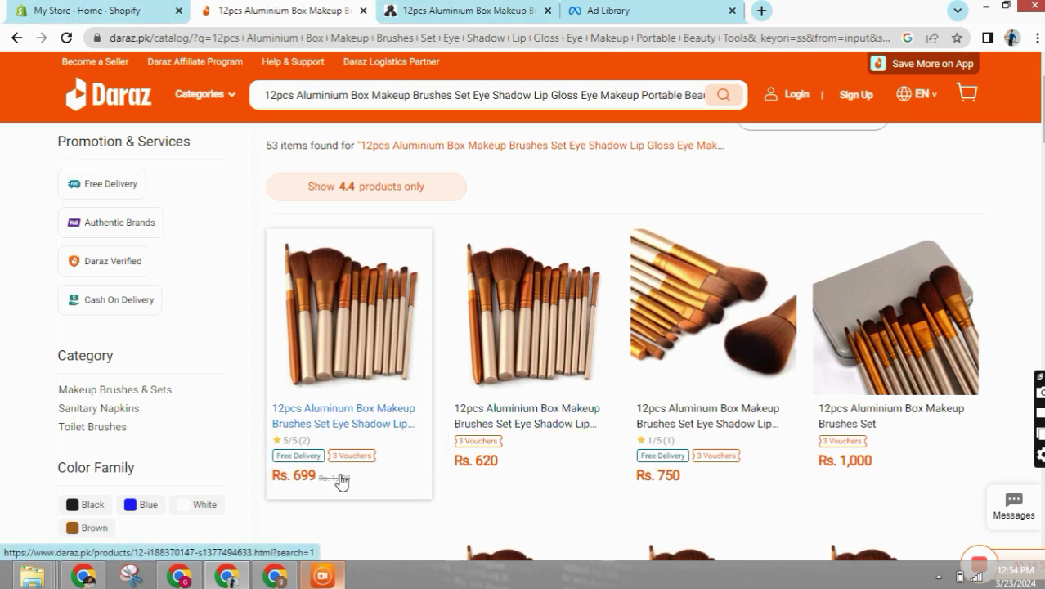
- Open a 12pcs Aluminium Box brush set listing from the Daraz results
left_click(473, 10)
scroll(556, 458, "down", 2)
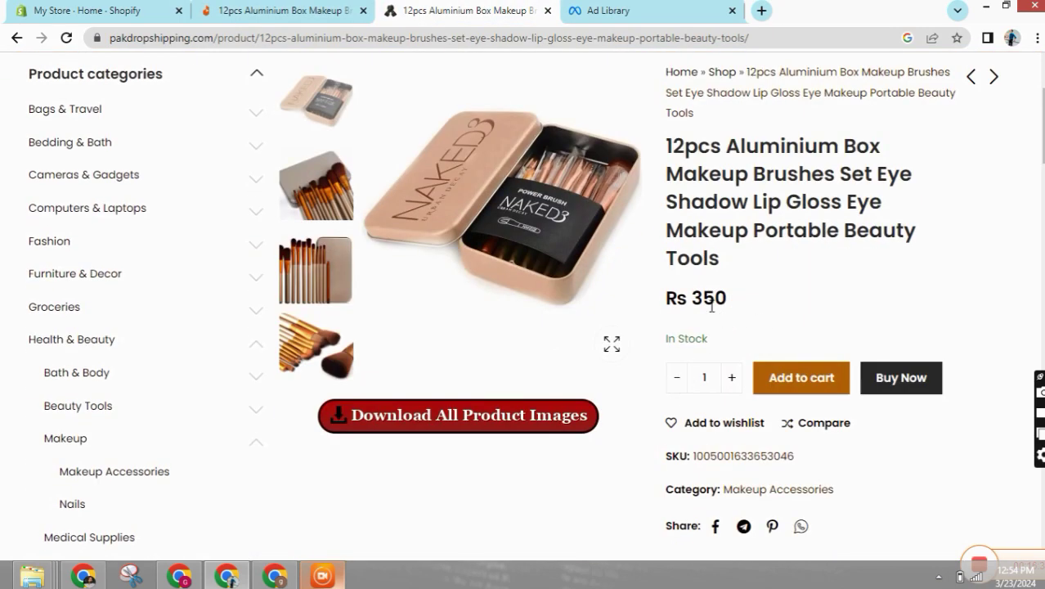
key("ctrl+shift+Tab")
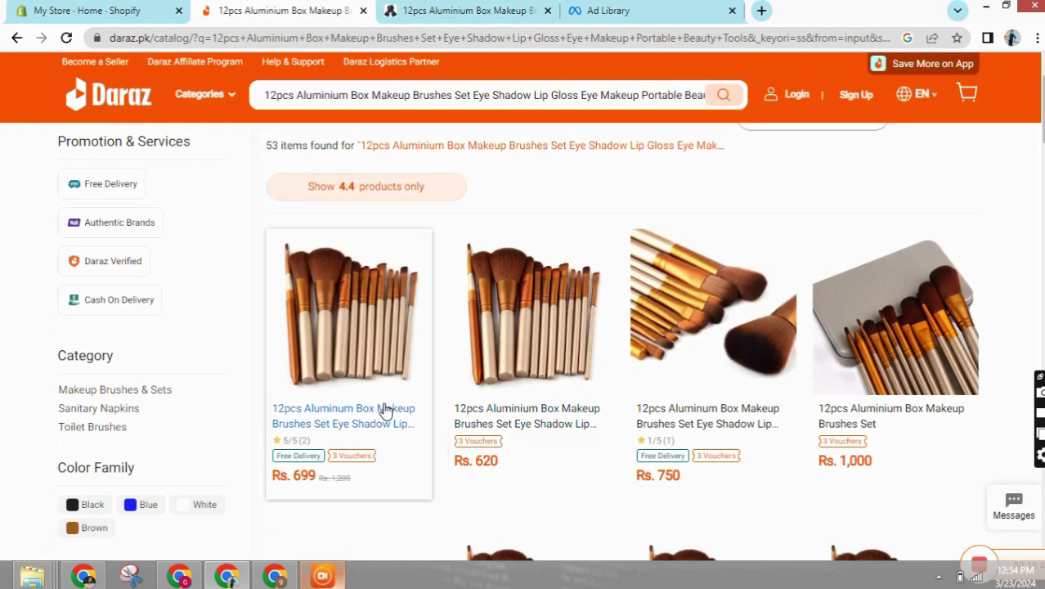
scroll(373, 373, "down", 5)
scroll(798, 427, "down", 1)
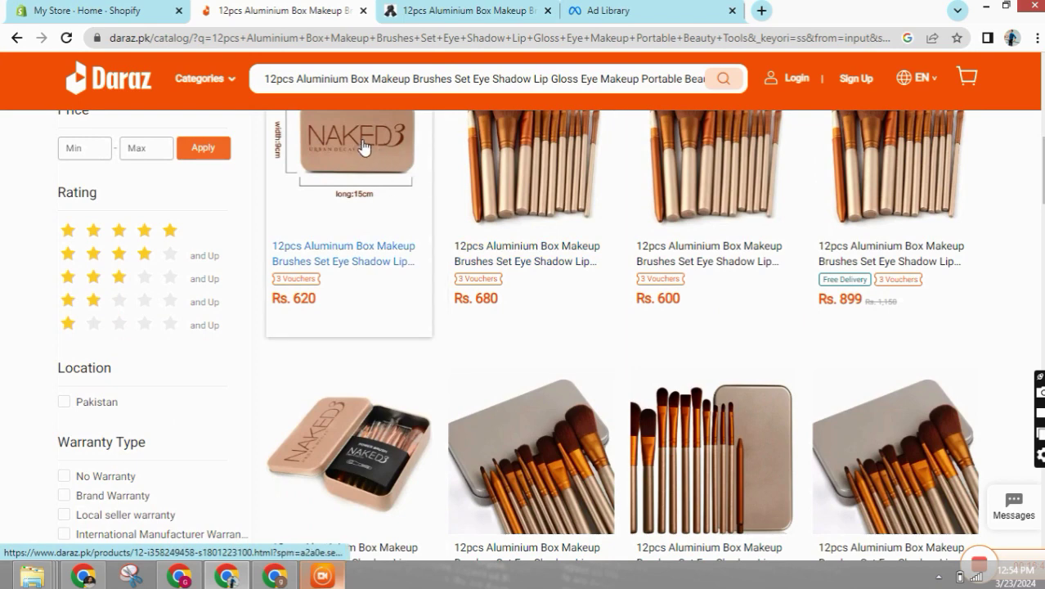
left_click(515, 296)
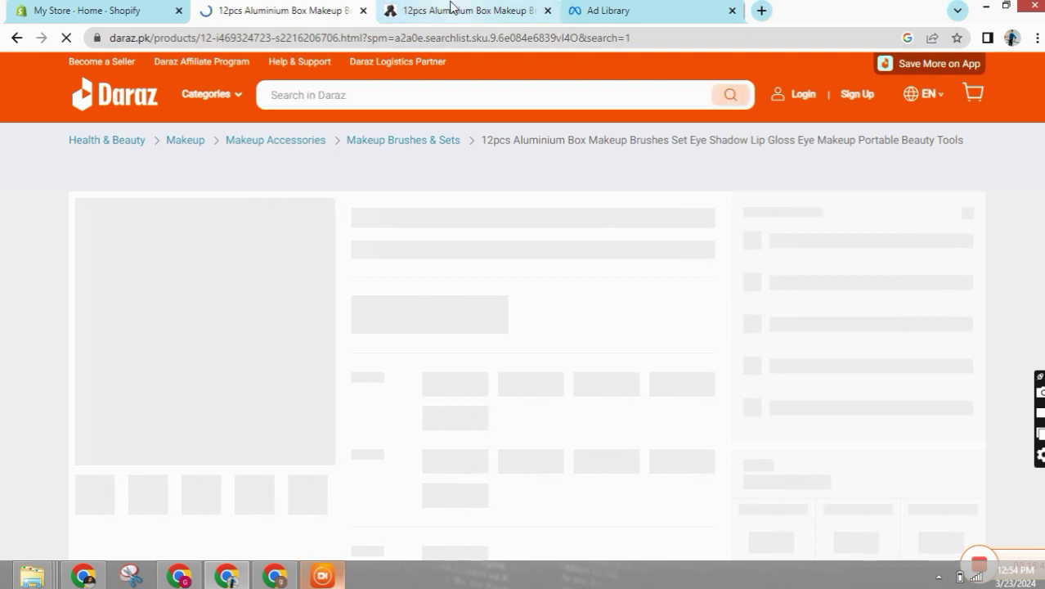
- Return to the Rs 350 PakDropshipping brush set page
left_click(452, 10)
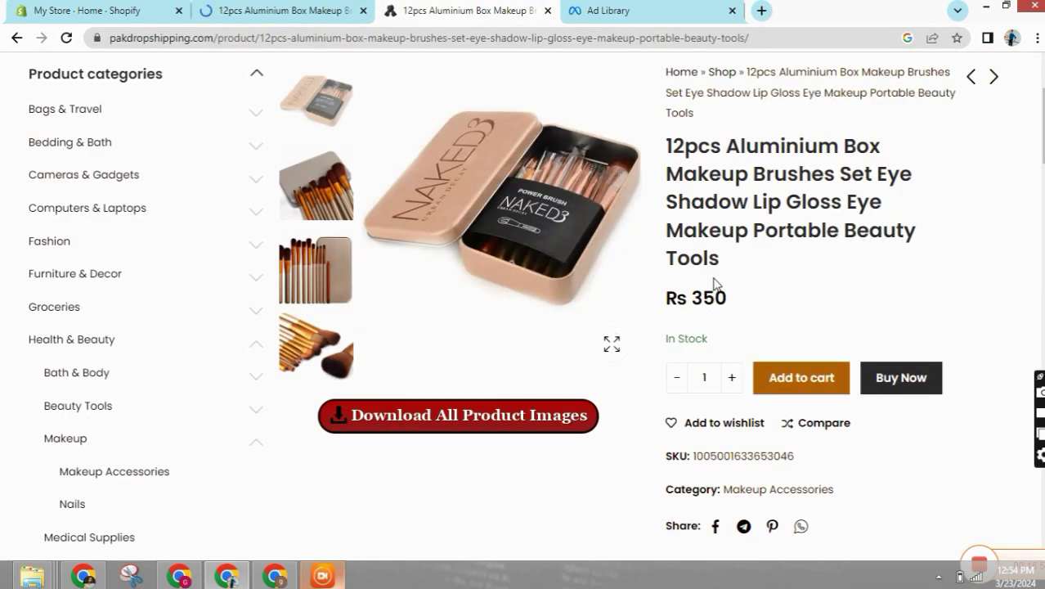
scroll(791, 290, "up", 2)
scroll(784, 315, "down", 2)
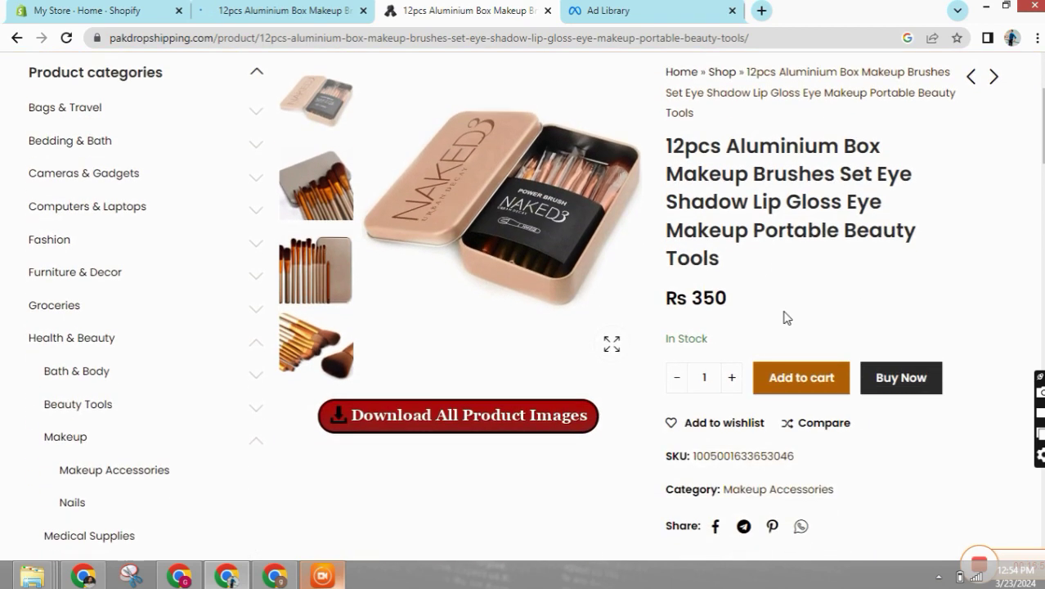
left_click(732, 381)
- Add the brush set to the cart and check its Rs 390 total with Rs 40 packaging
left_click(768, 375)
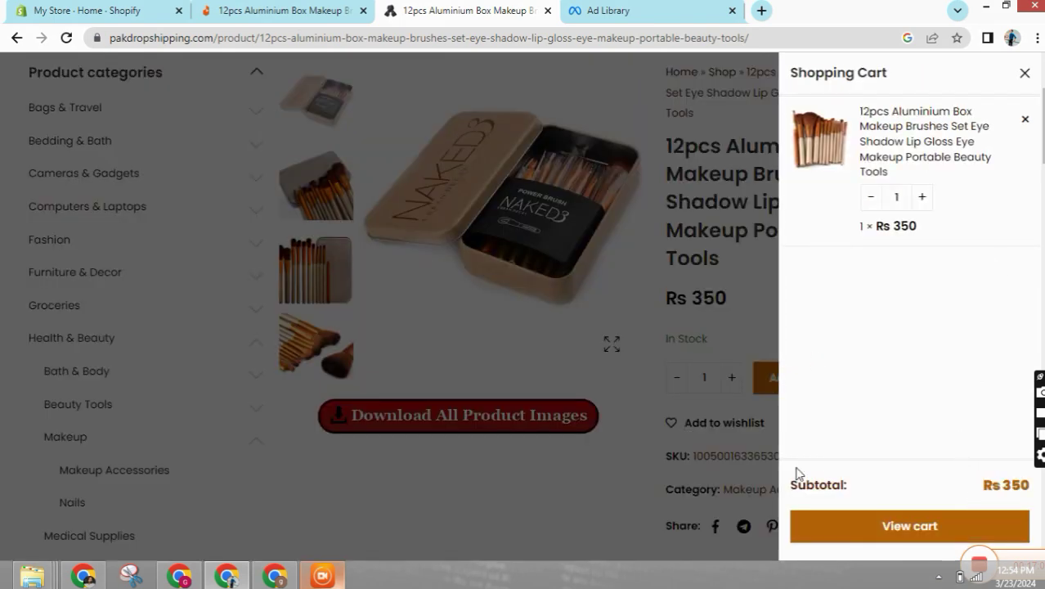
left_click(888, 537)
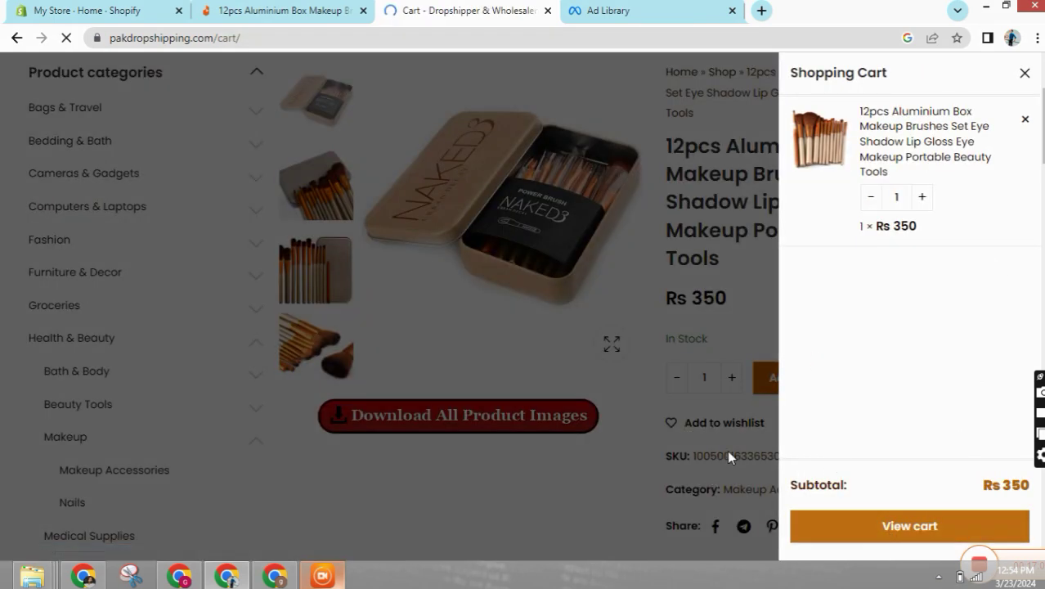
scroll(578, 275, "down", 3)
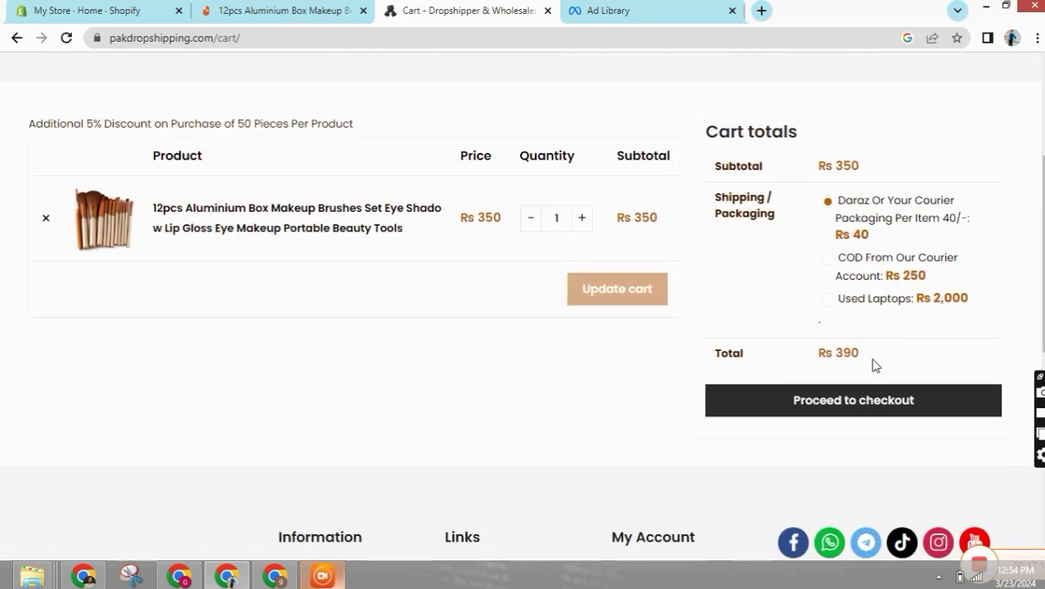
left_click(228, 10)
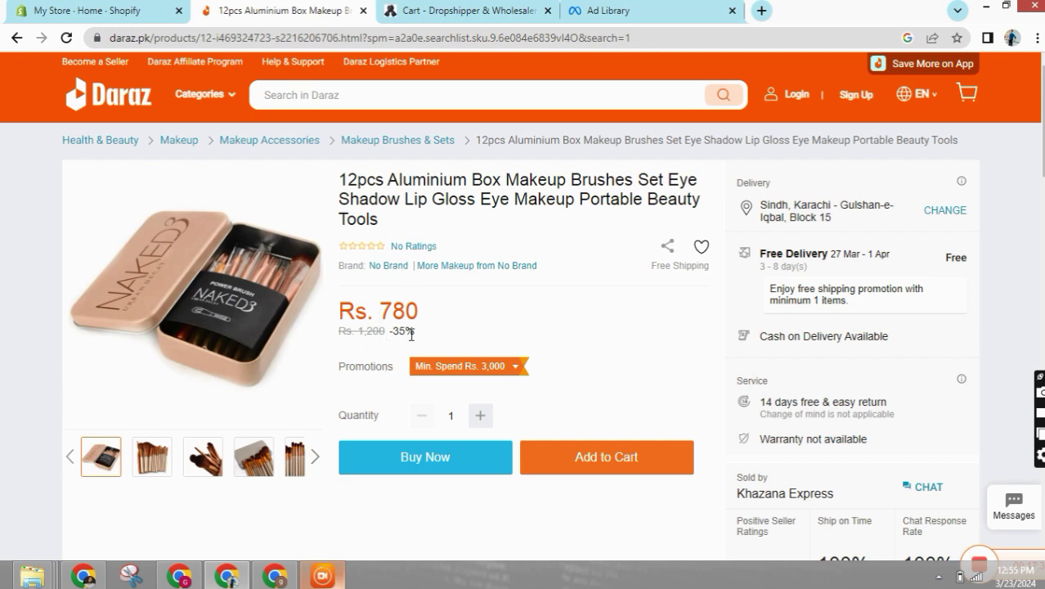
- Compare the Rs. 780 Daraz listing with the cart, then open more No Brand makeup
left_click(462, 10)
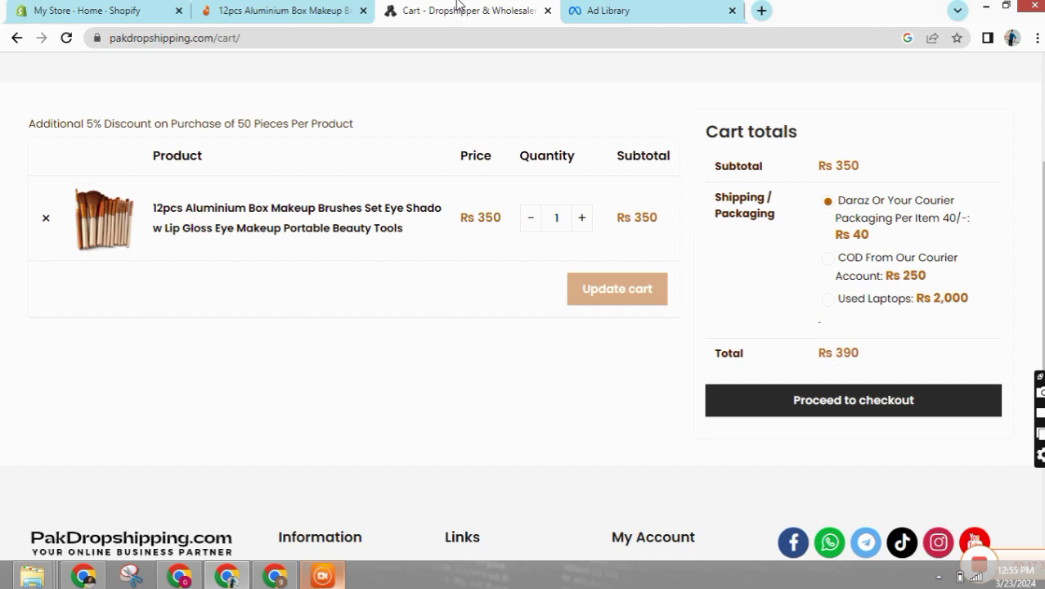
left_click(278, 11)
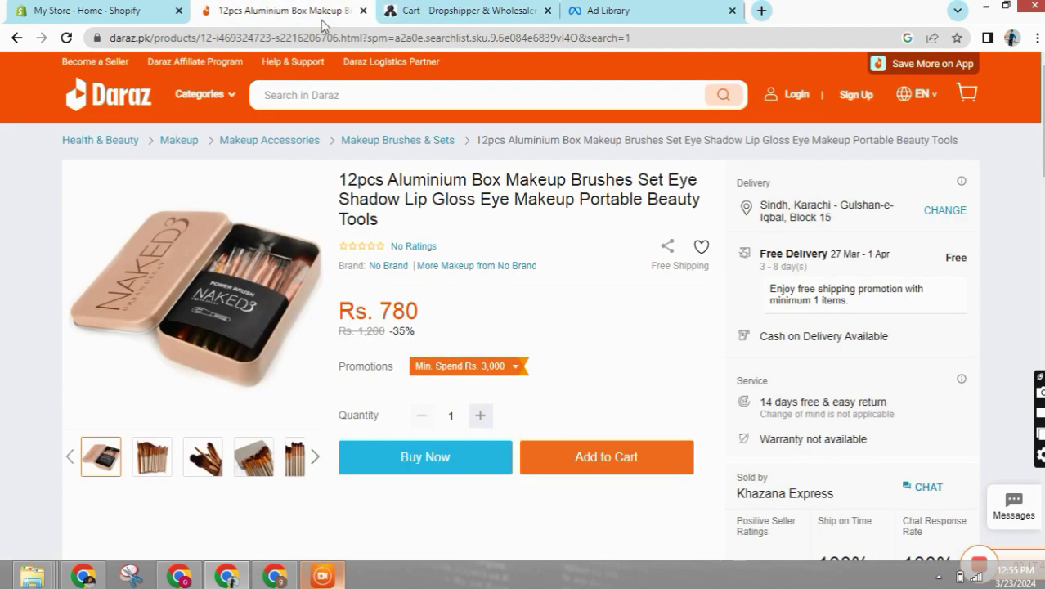
left_click(518, 264)
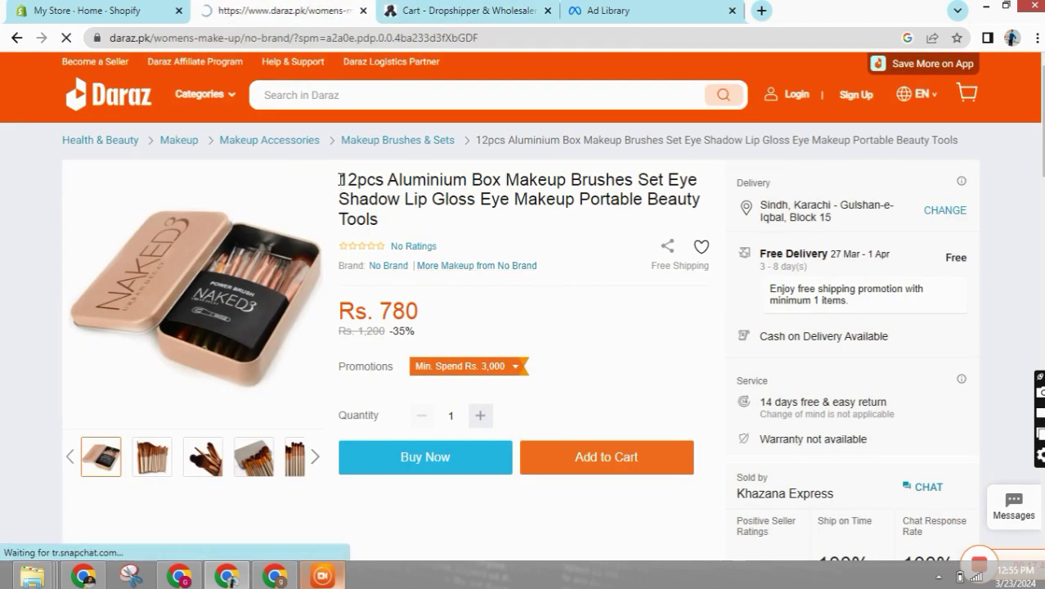
- On the Rs 350 supplier page, close the cart panel and select '12pcs Aluminium Box'
key("ctrl+Tab")
left_click(17, 38)
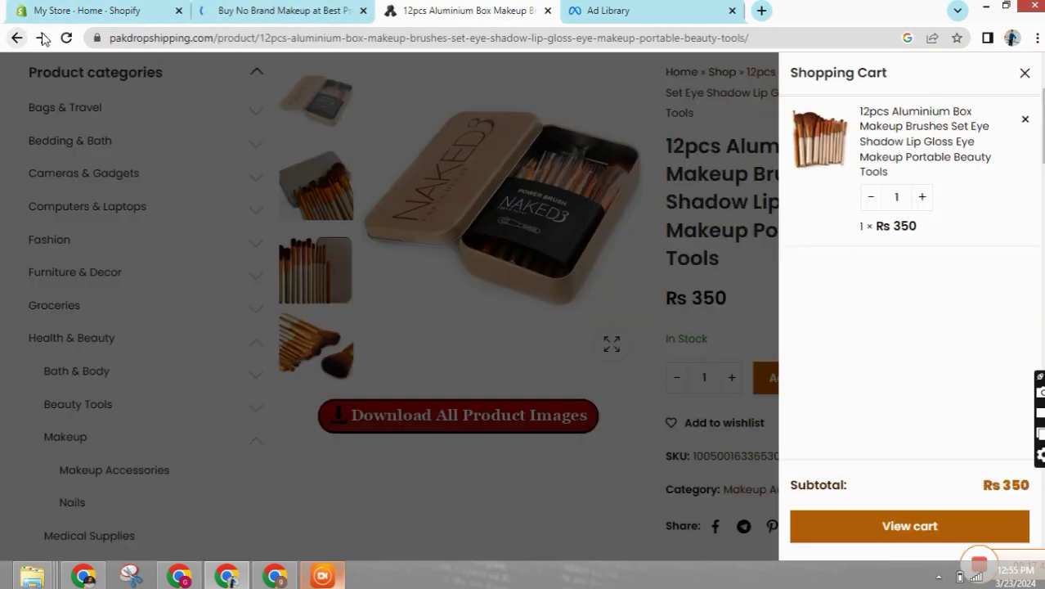
left_click(711, 112)
left_click_drag(672, 148, 887, 150)
key("ctrl+c")
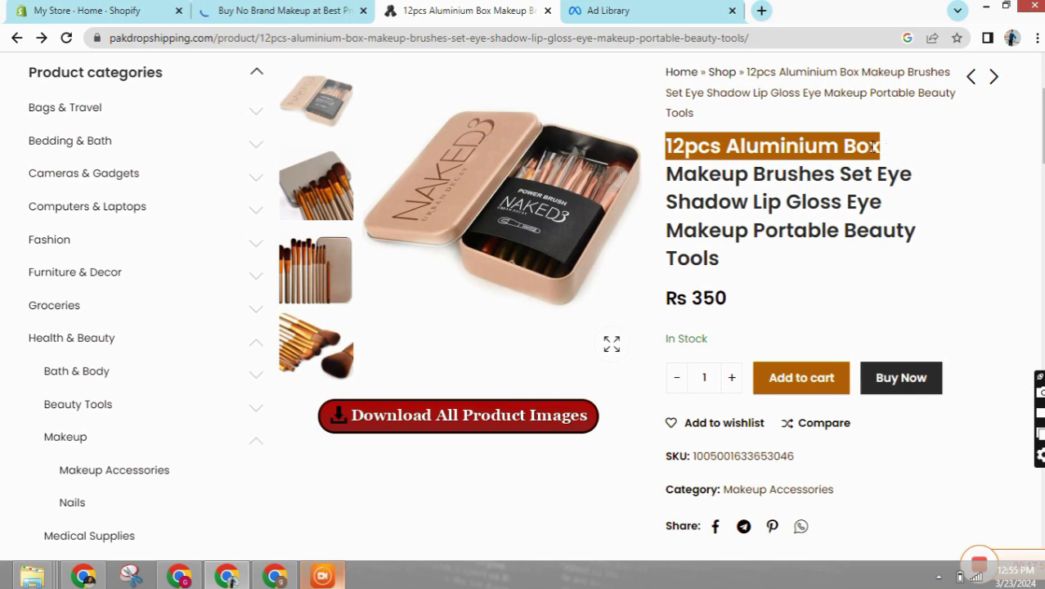
- Set the Ad Library search to Pakistan with the All ads category
left_click(646, 10)
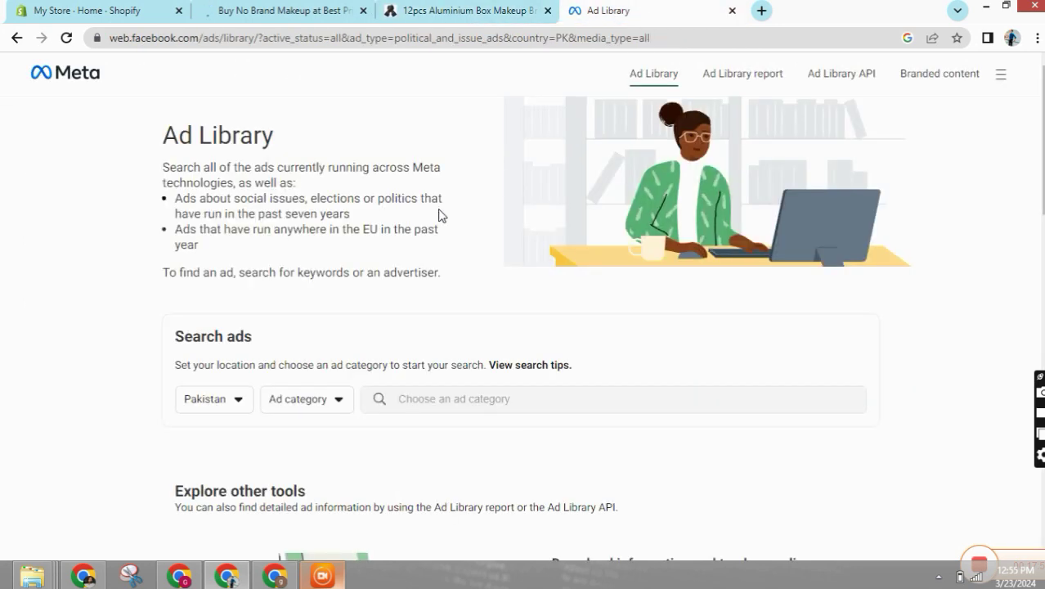
left_click(222, 413)
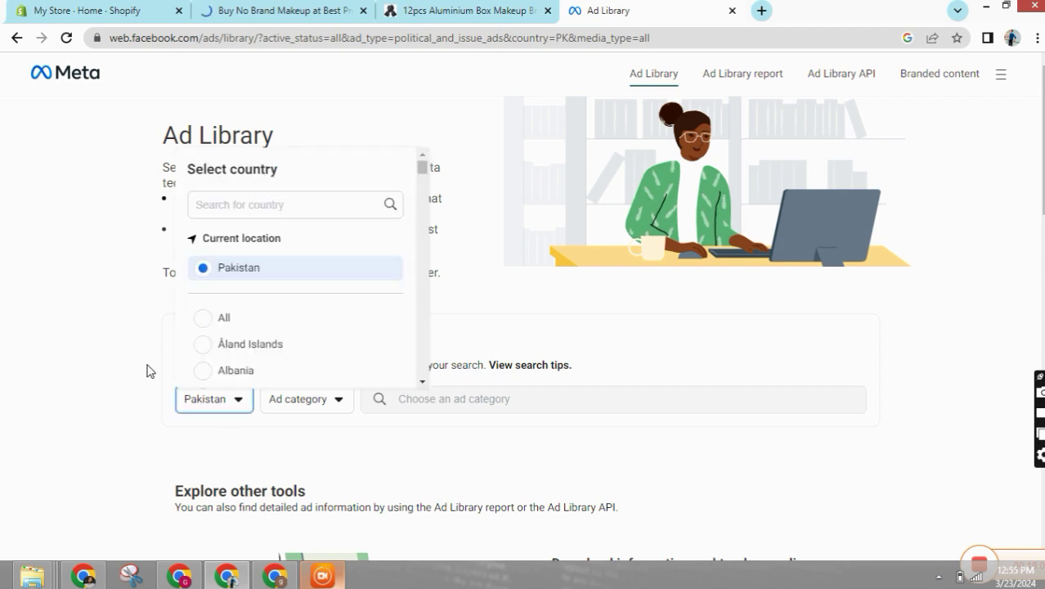
left_click(148, 369)
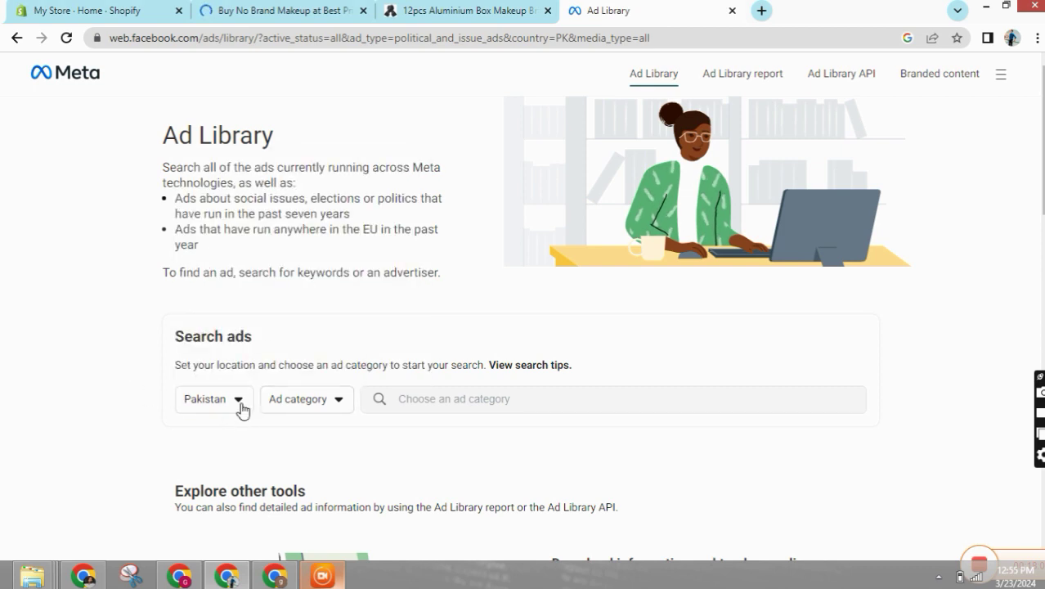
left_click(303, 415)
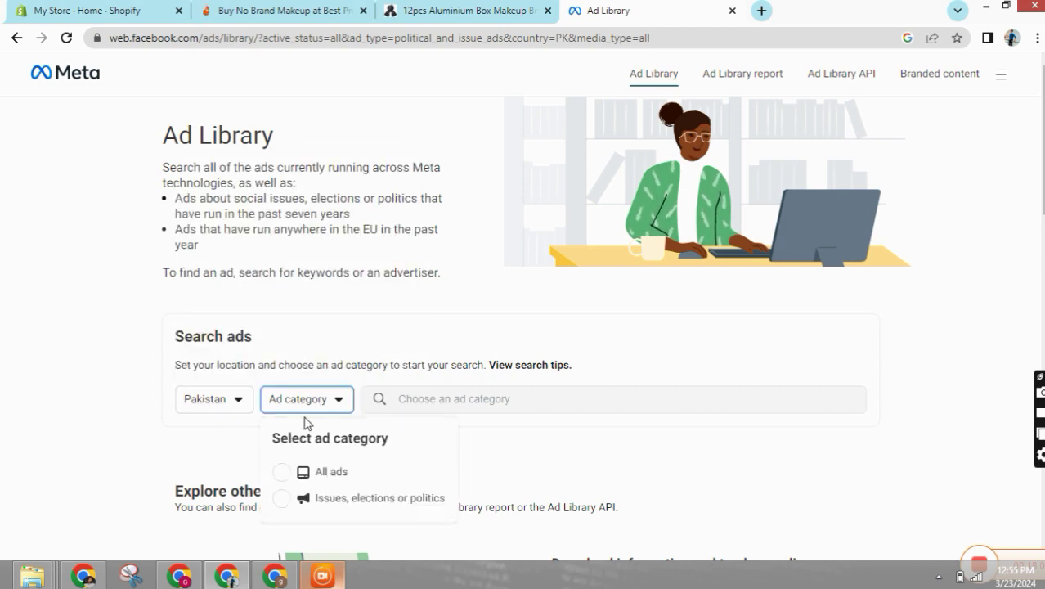
left_click(311, 481)
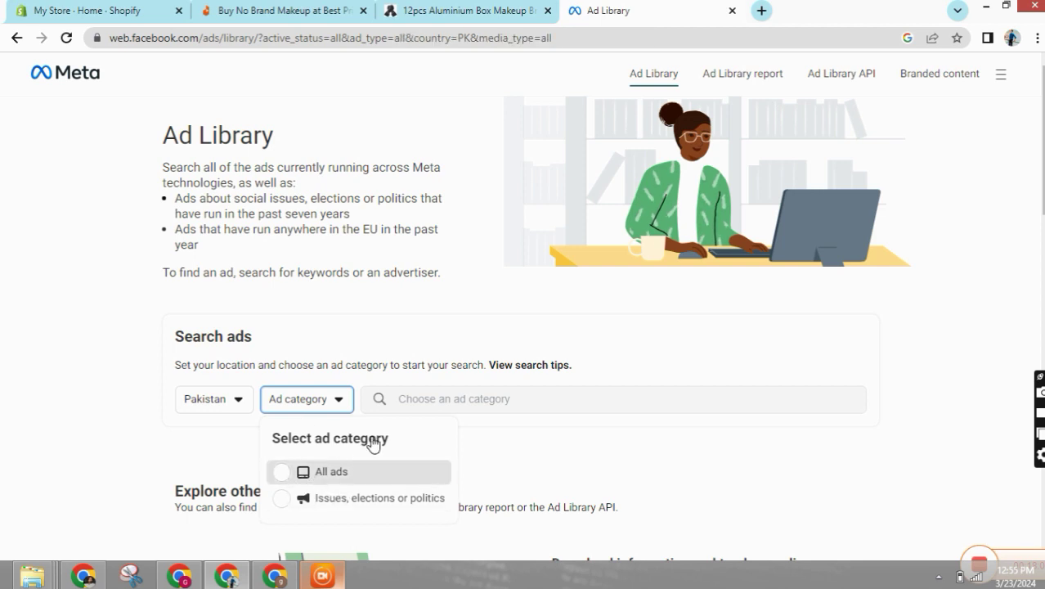
- Search the ads for the pasted phrase '12pcs Aluminium Box'
left_click(467, 399)
right_click(467, 402)
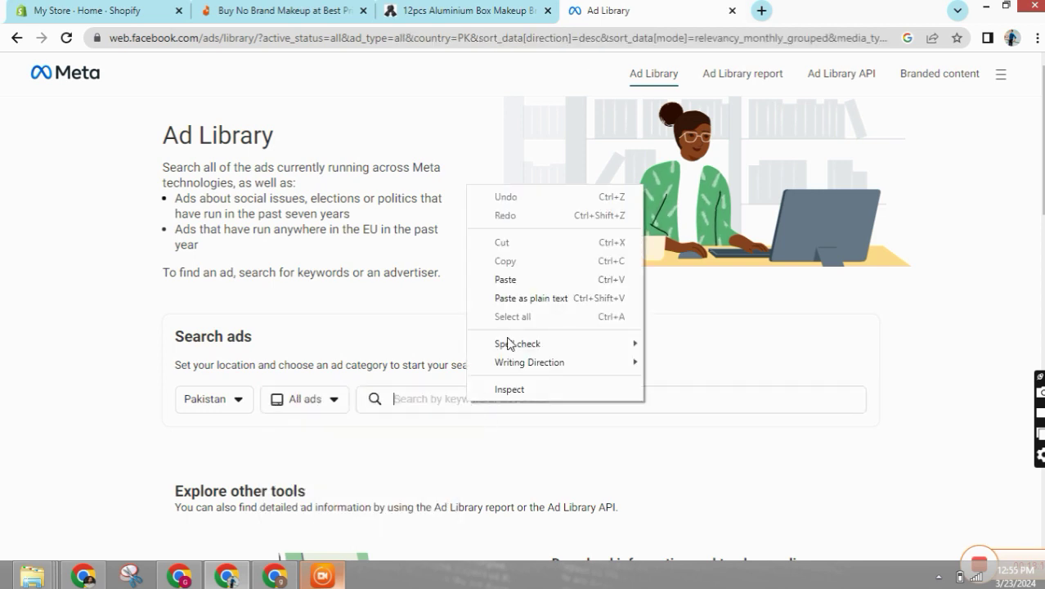
left_click(509, 278)
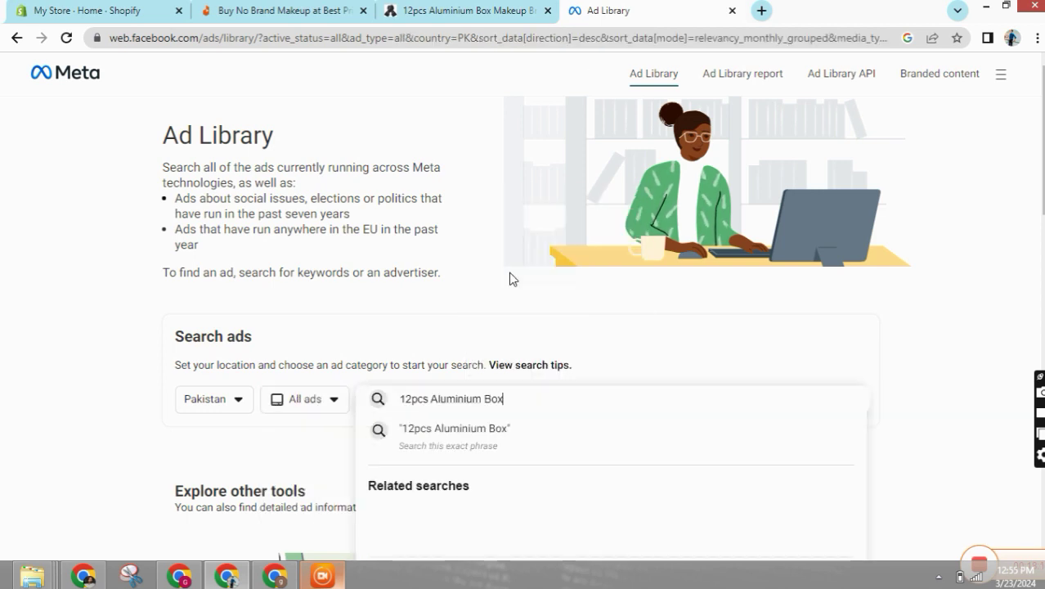
left_click(496, 435)
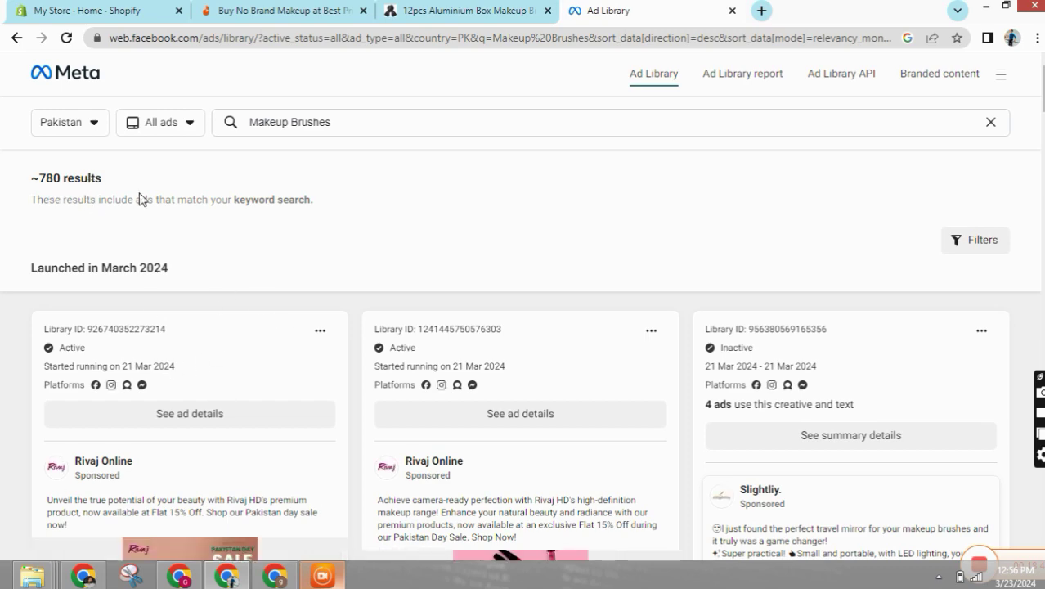
- Filter the Makeup Brushes ad results to Active ads only, about 130 results
scroll(548, 295, "down", 8)
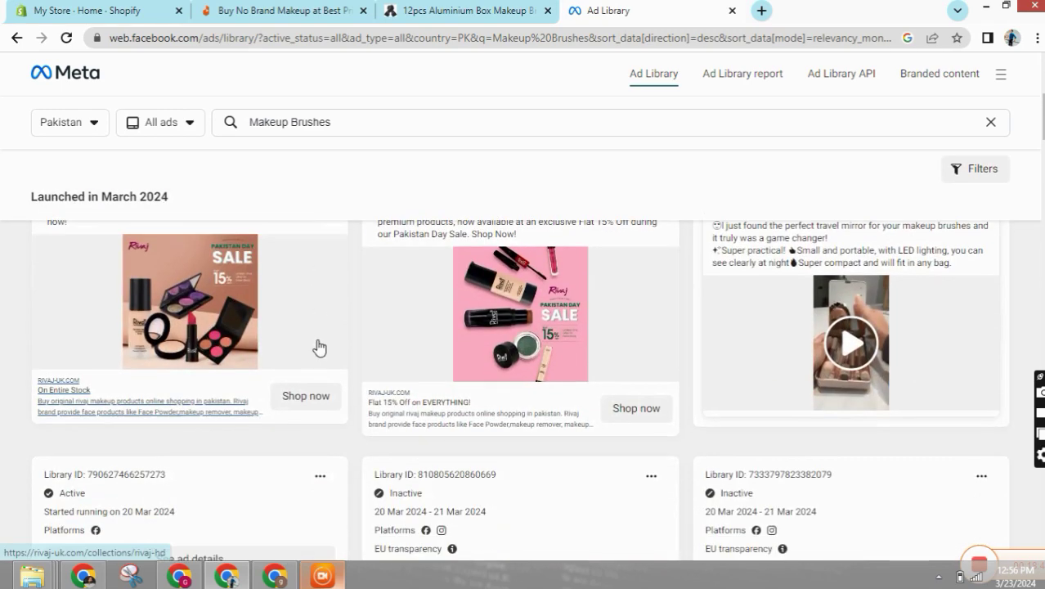
scroll(870, 375, "up", 3)
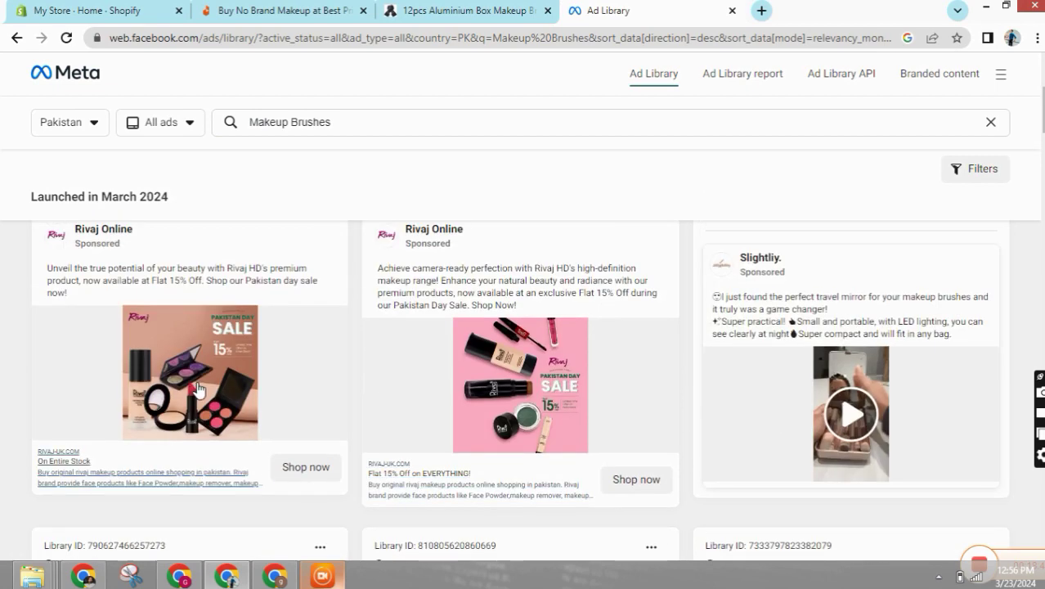
scroll(622, 425, "down", 7)
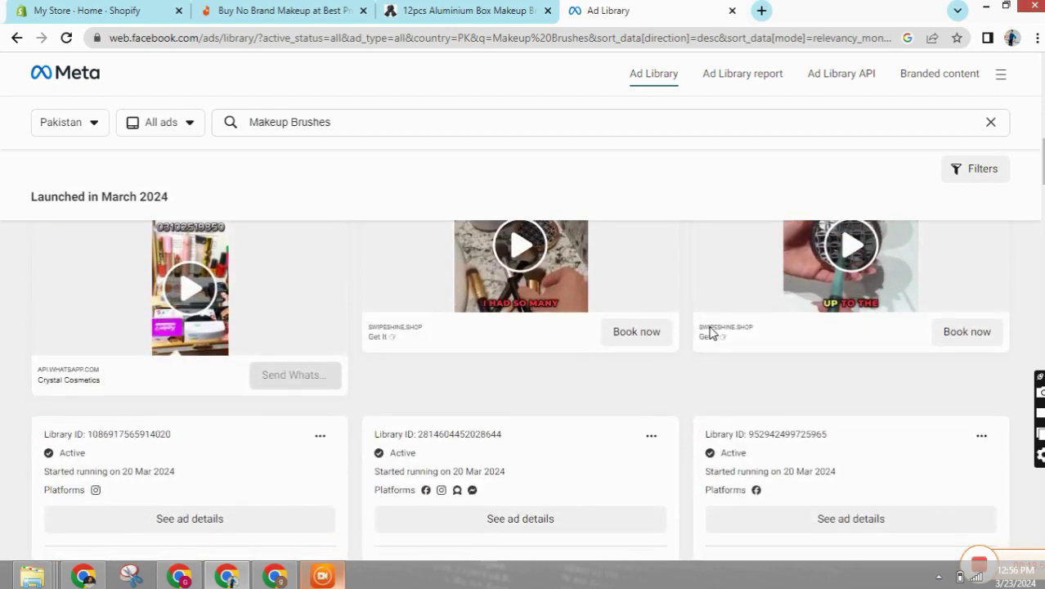
scroll(339, 328, "down", 5)
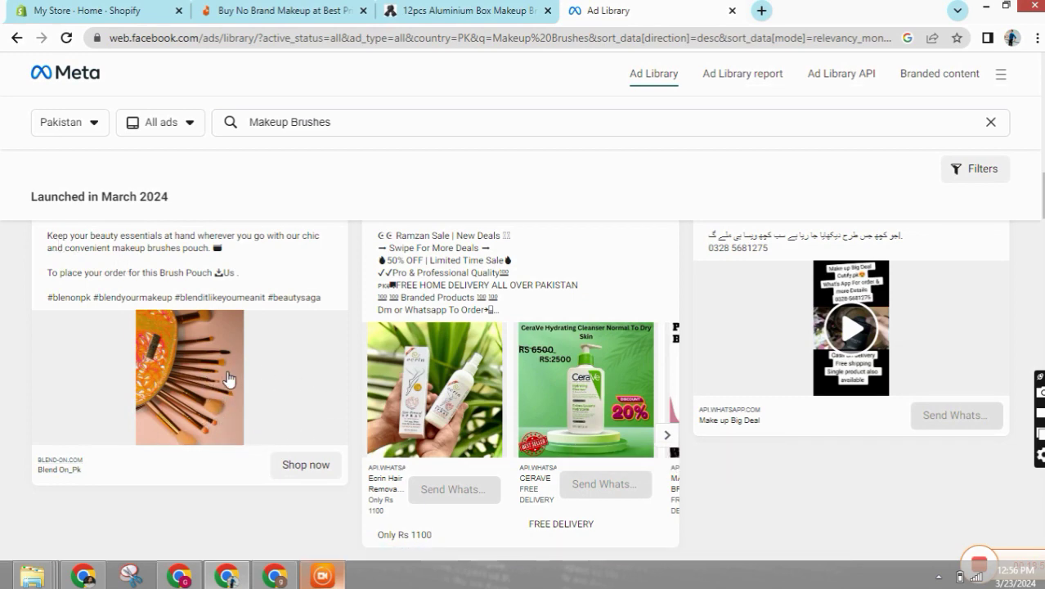
scroll(226, 380, "up", 1)
scroll(576, 272, "down", 5)
scroll(957, 198, "up", 4)
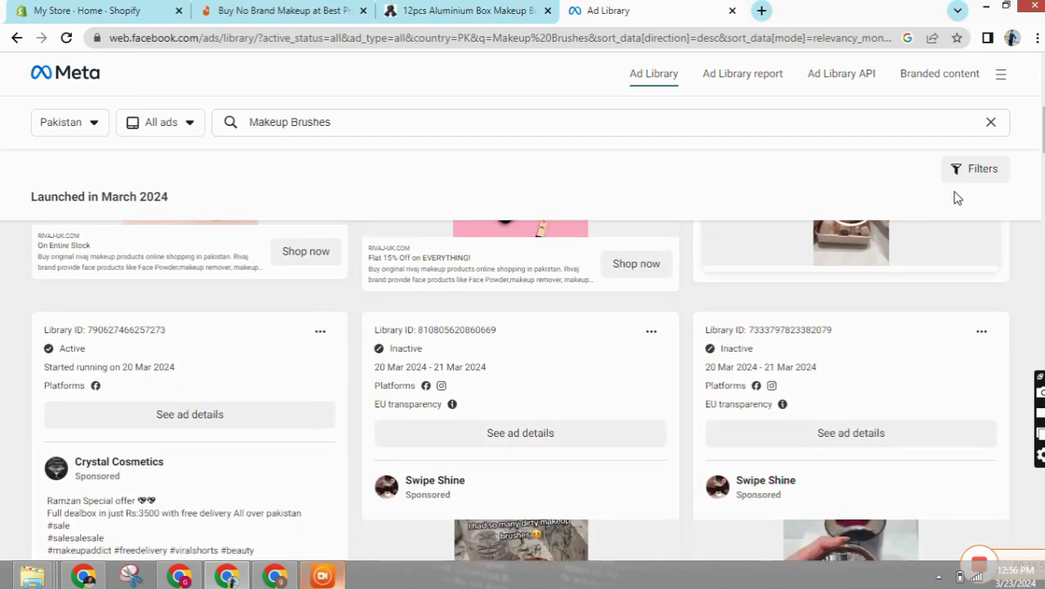
left_click(976, 171)
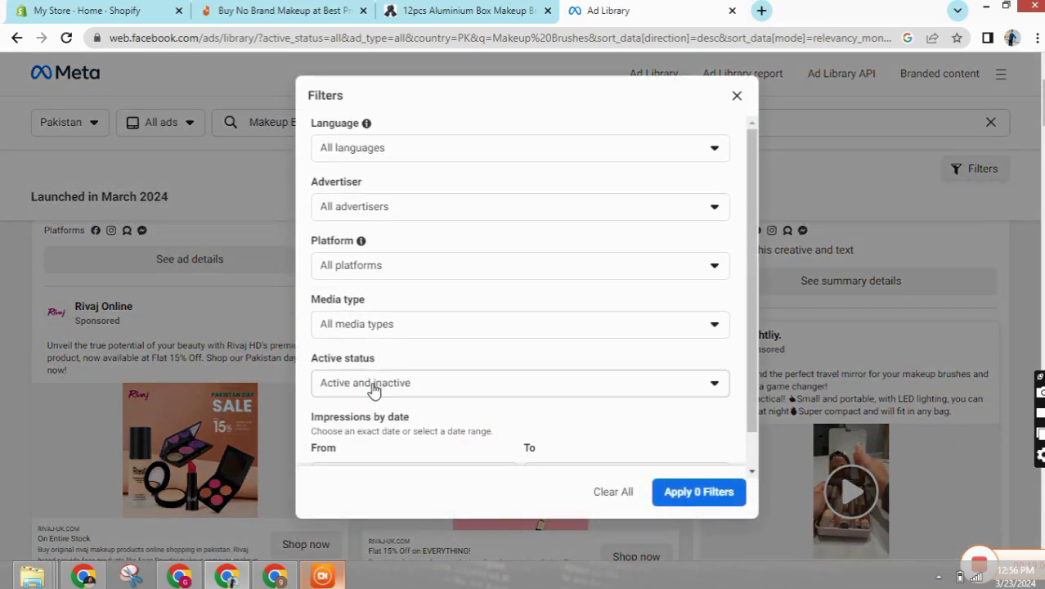
left_click(398, 391)
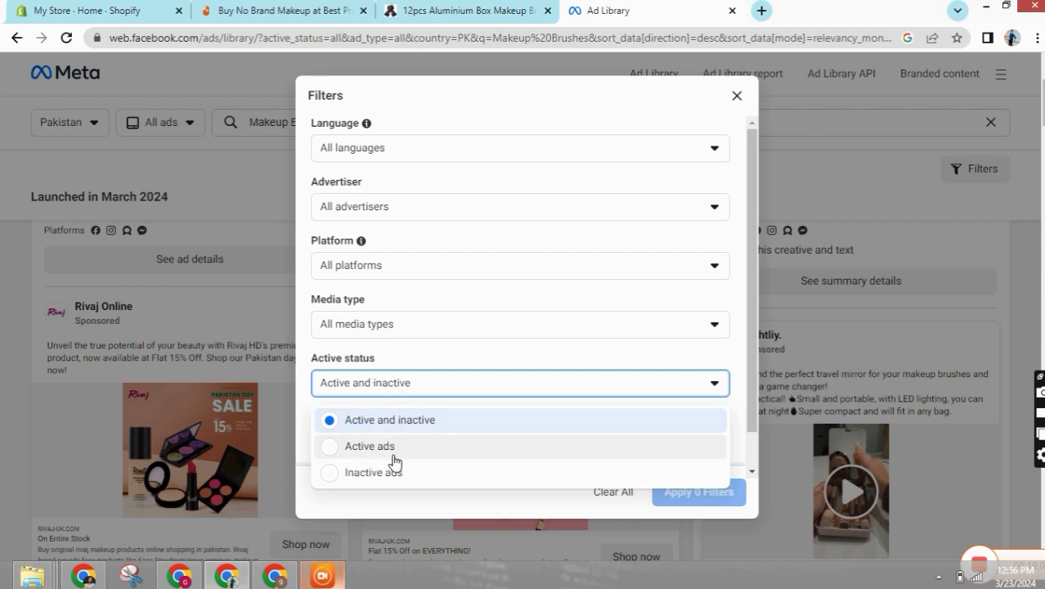
left_click(366, 447)
scroll(619, 425, "down", 1)
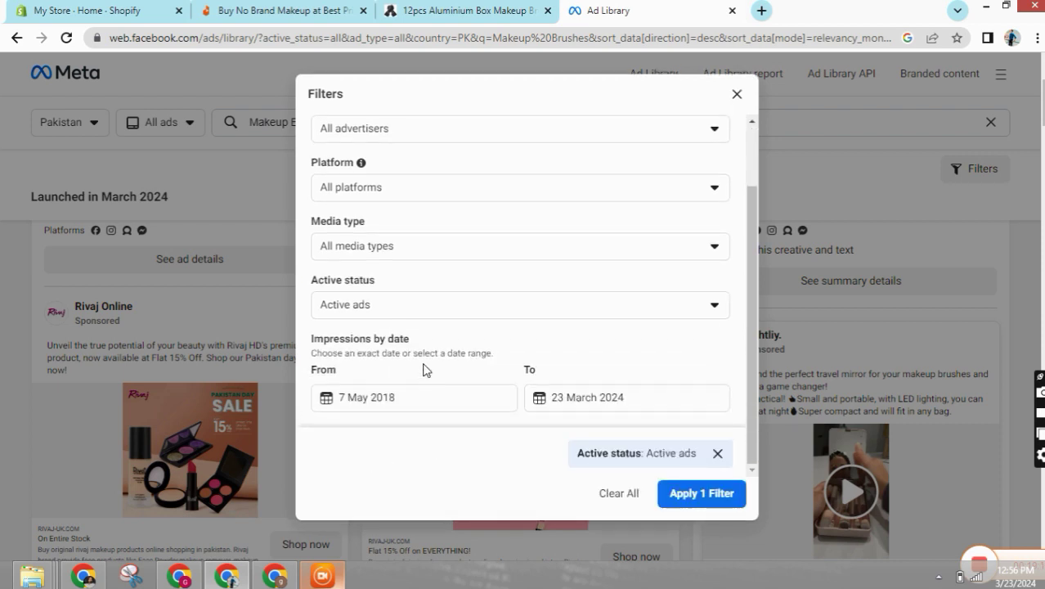
left_click(682, 503)
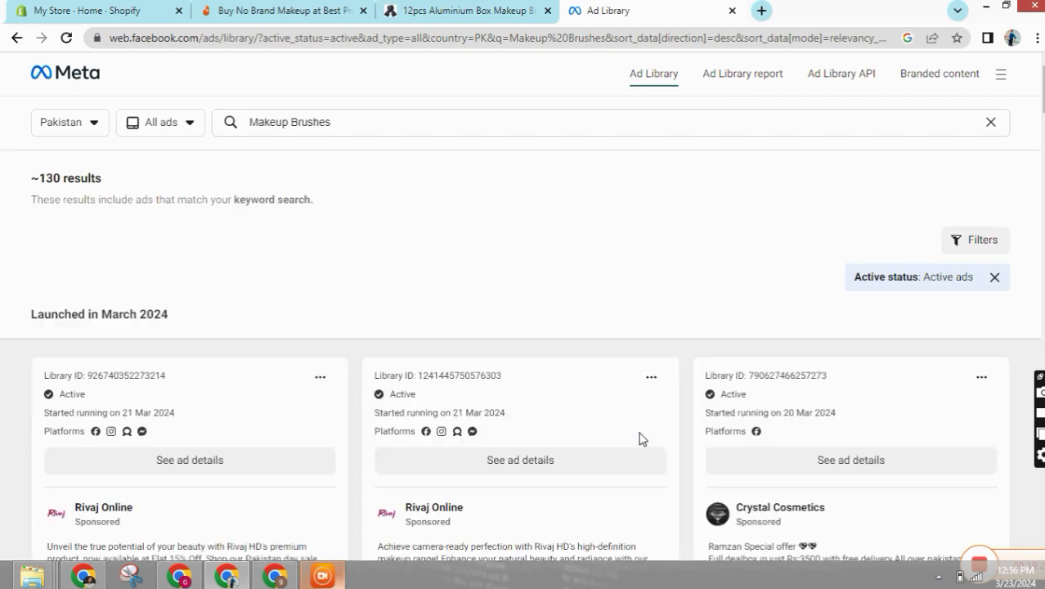
- Scroll through the active March 2024 Makeup Brushes ads, glancing at the supplier page
scroll(479, 339, "down", 10)
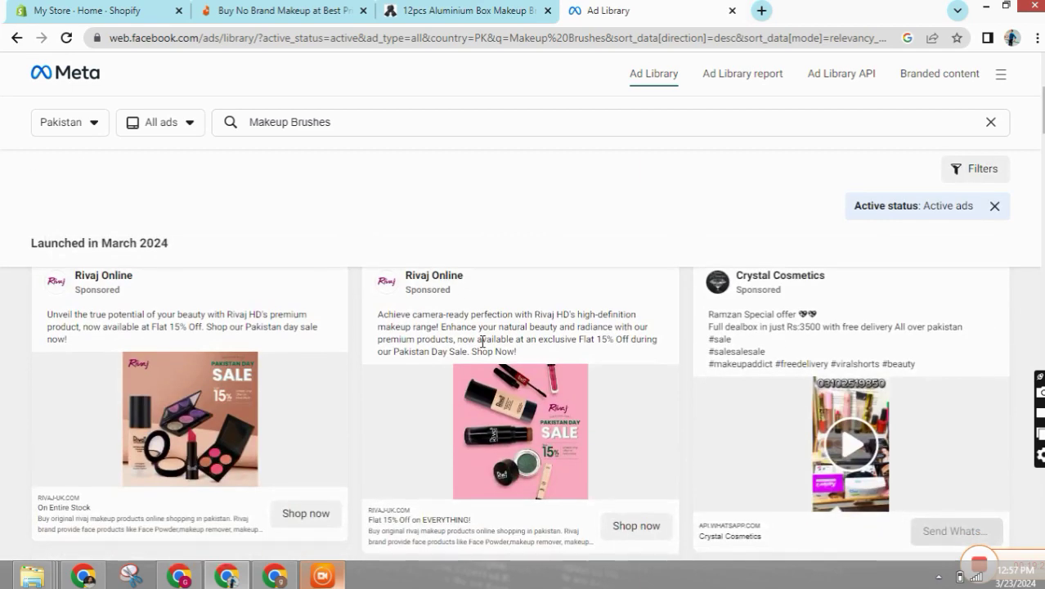
scroll(483, 347, "up", 10)
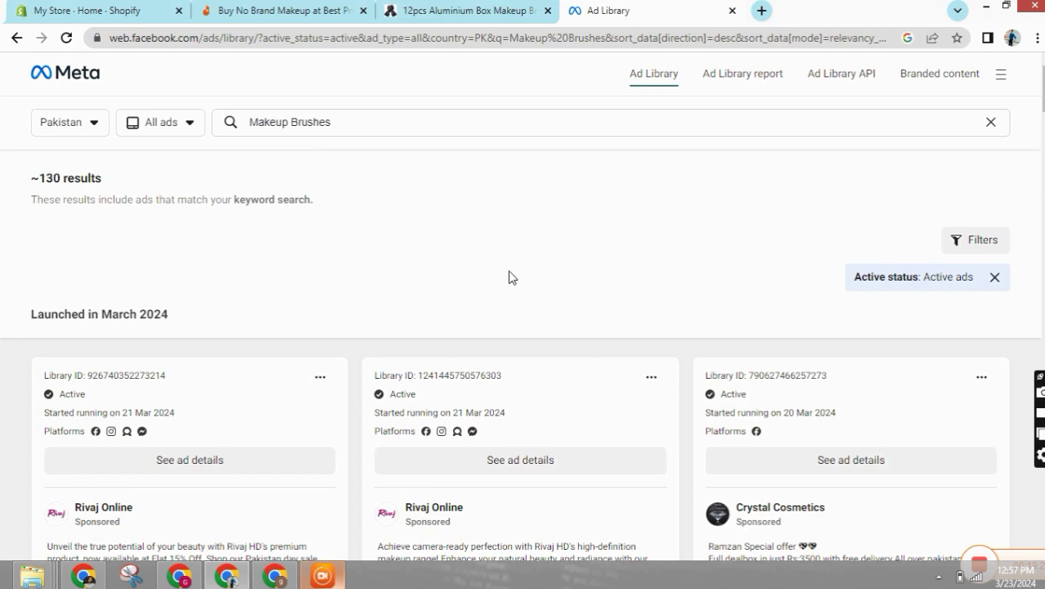
scroll(560, 374, "down", 8)
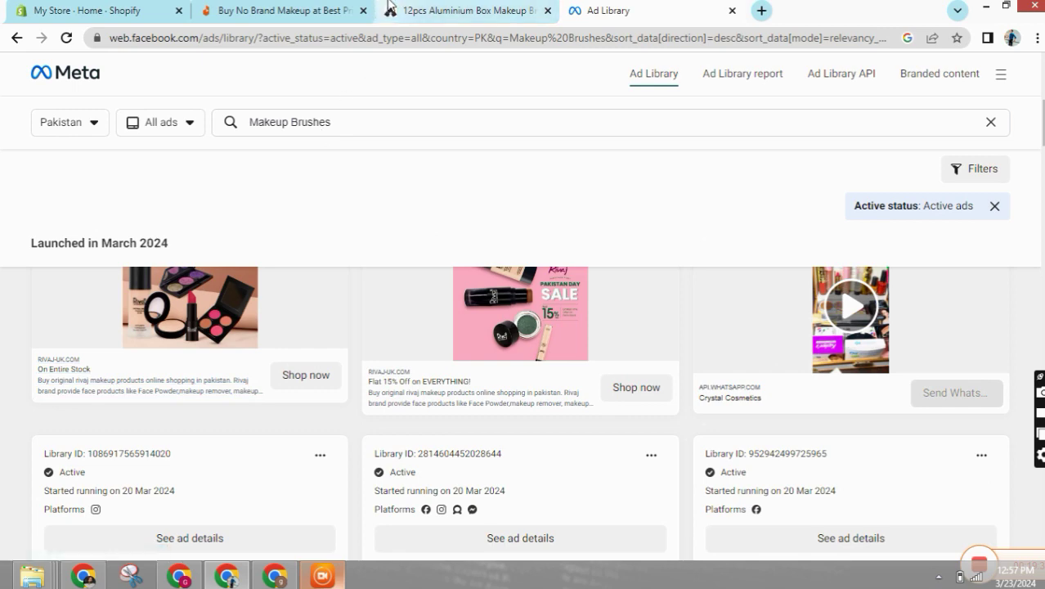
key("ctrl+shift+Tab")
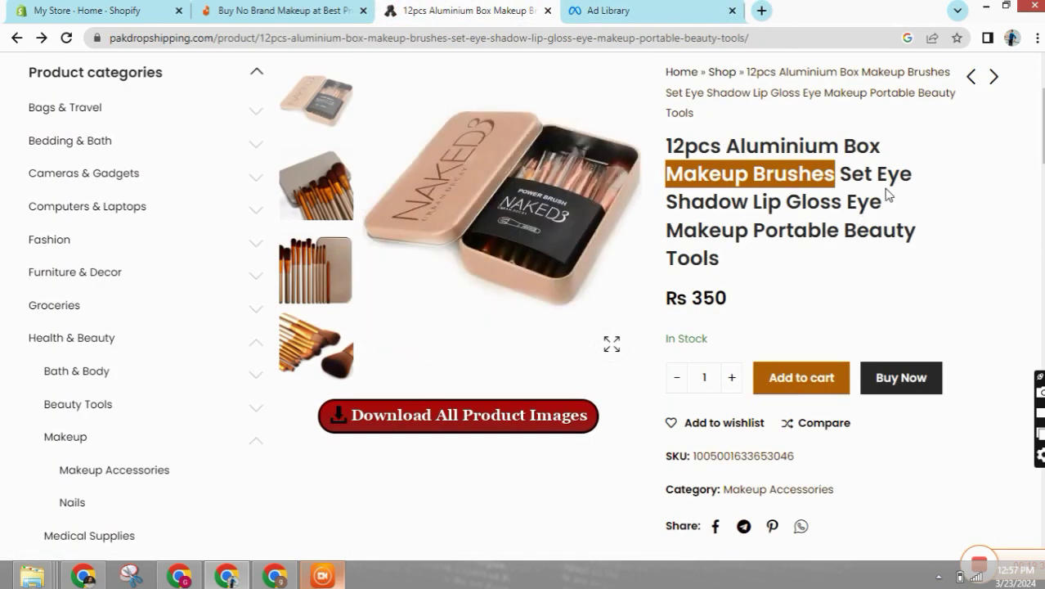
key("ctrl+Tab")
scroll(491, 393, "up", 2)
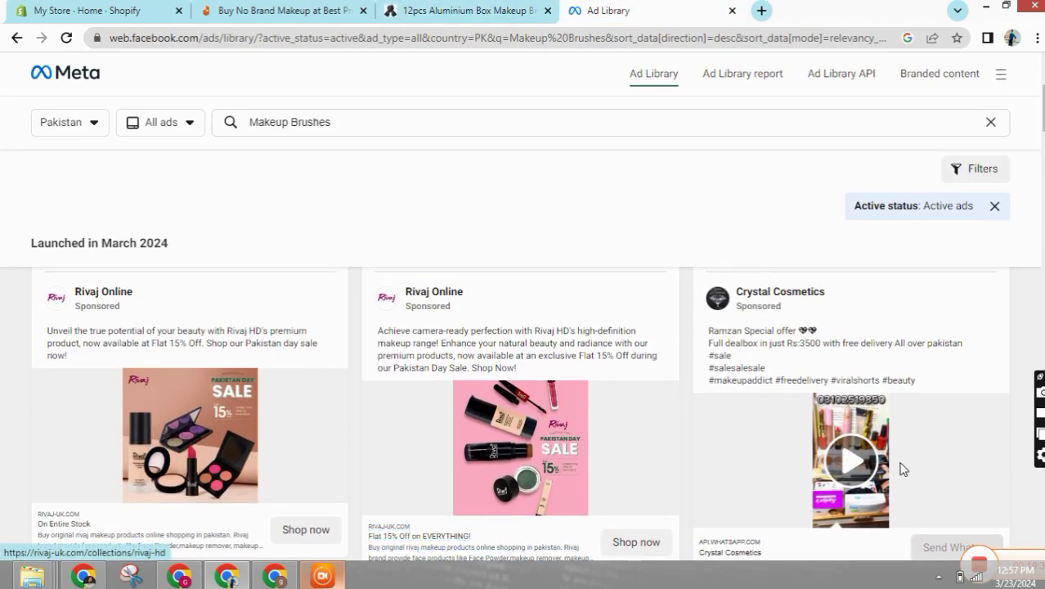
scroll(553, 416, "down", 5)
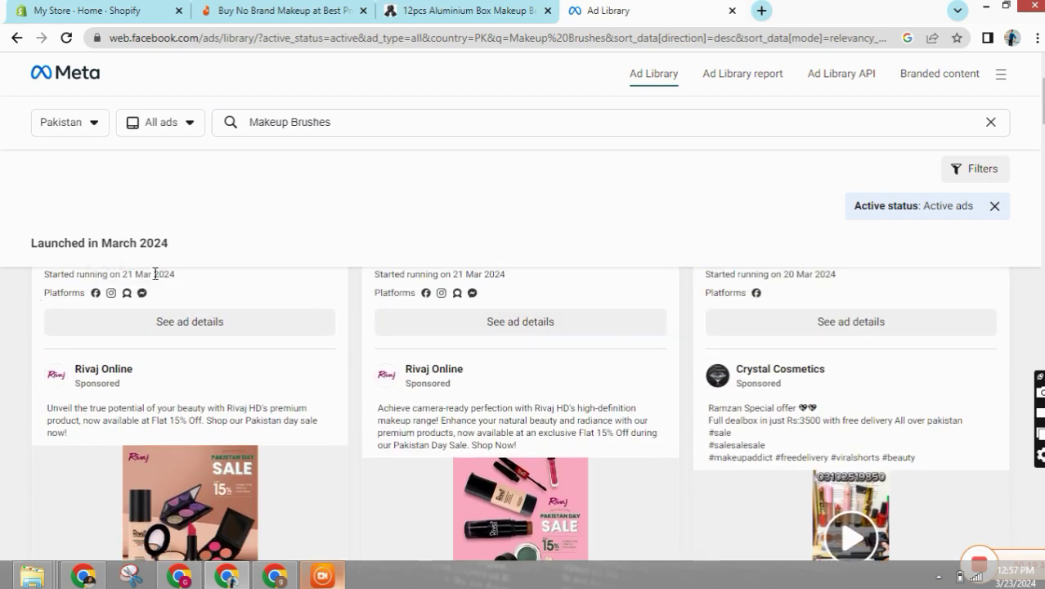
scroll(513, 378, "down", 3)
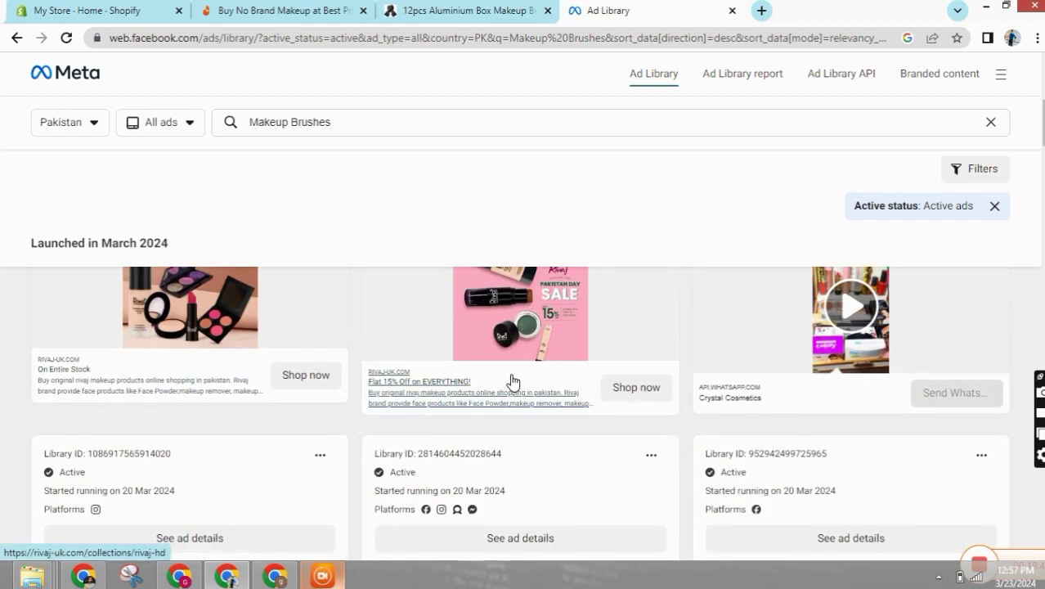
scroll(513, 381, "down", 3)
scroll(512, 381, "down", 5)
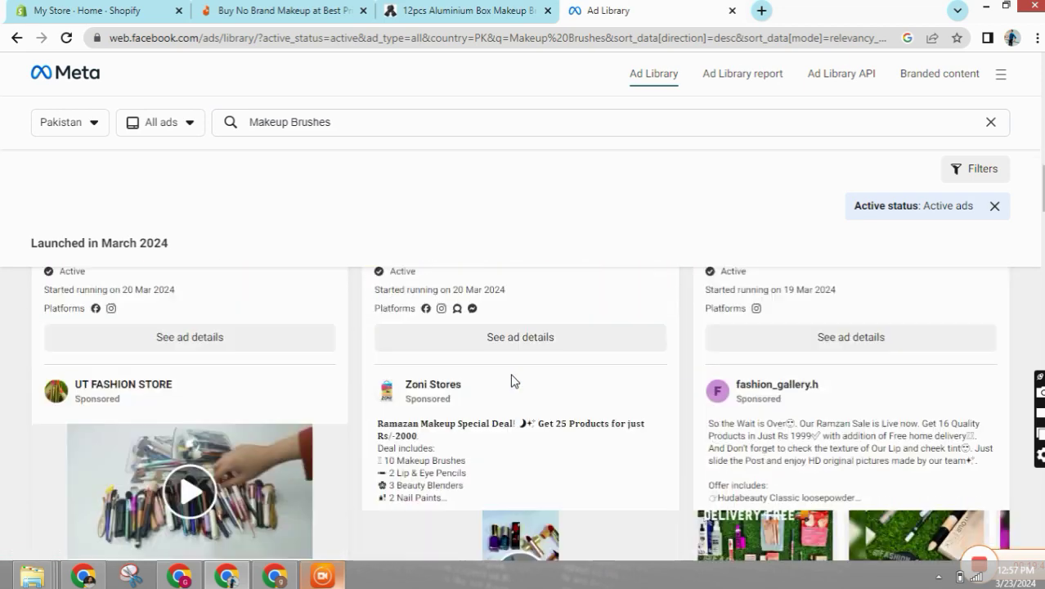
scroll(511, 374, "down", 1)
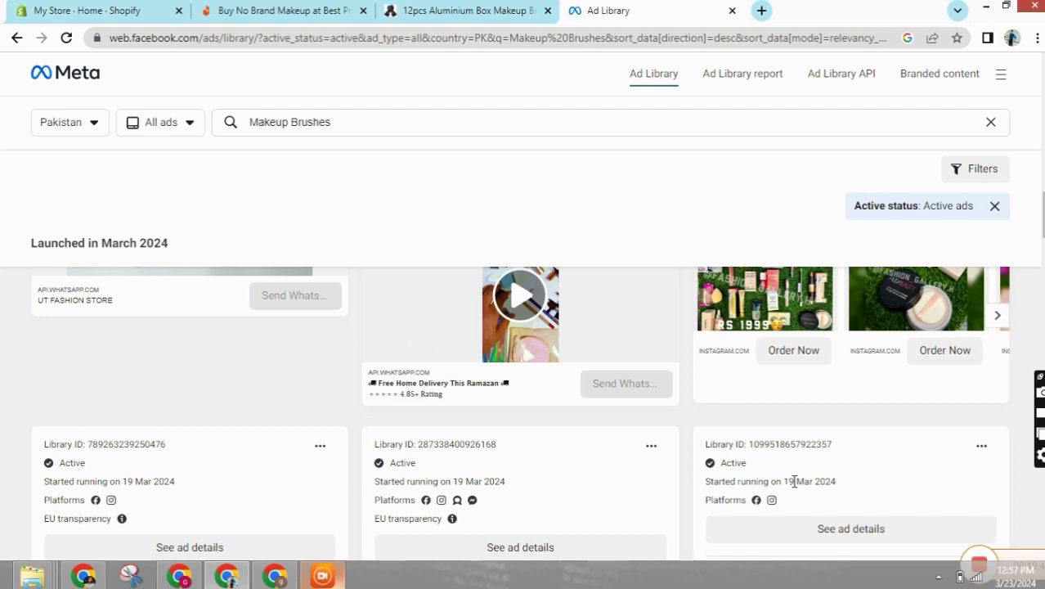
- Return to the Rs 350 brush set page and select most of its title
left_click_drag(784, 481, 840, 486)
scroll(840, 486, "down", 5)
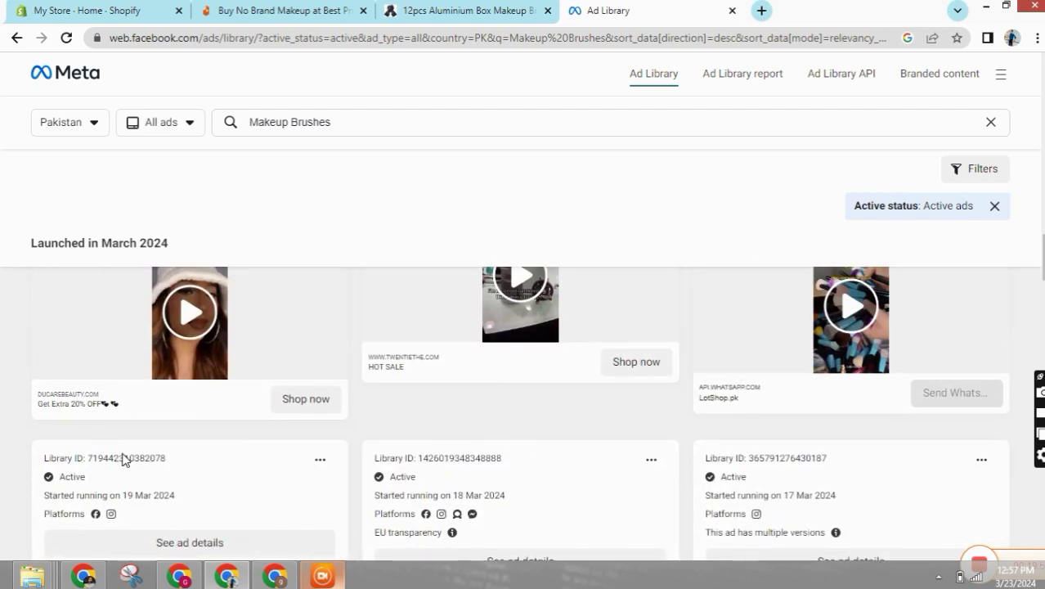
key("ctrl+shift+Tab")
left_click_drag(667, 149, 841, 231)
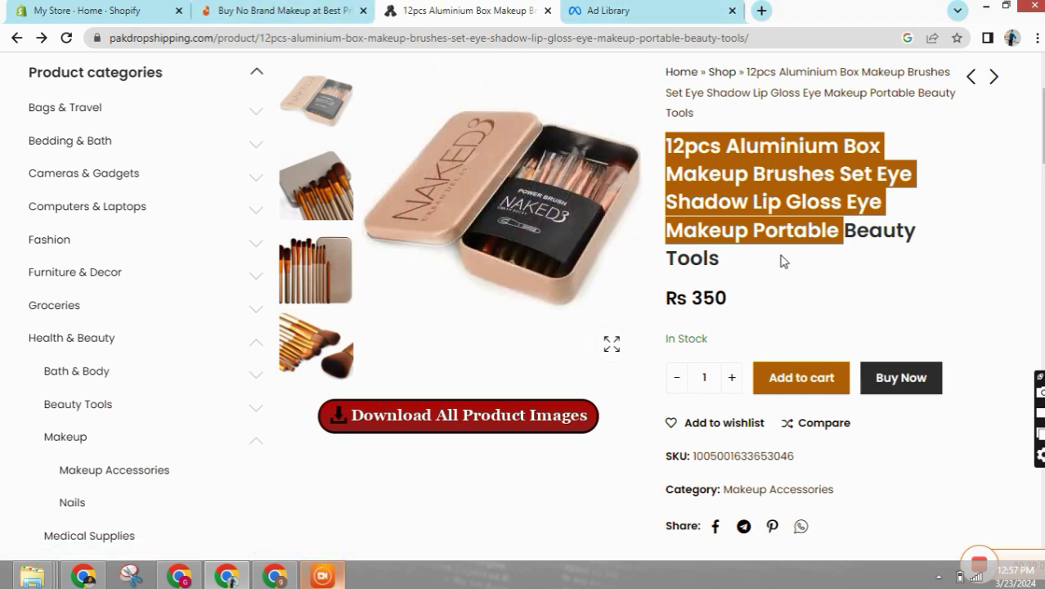
- Deselect the title, scan the Daraz No Brand makeup listings, and return to the ad results
left_click(815, 187)
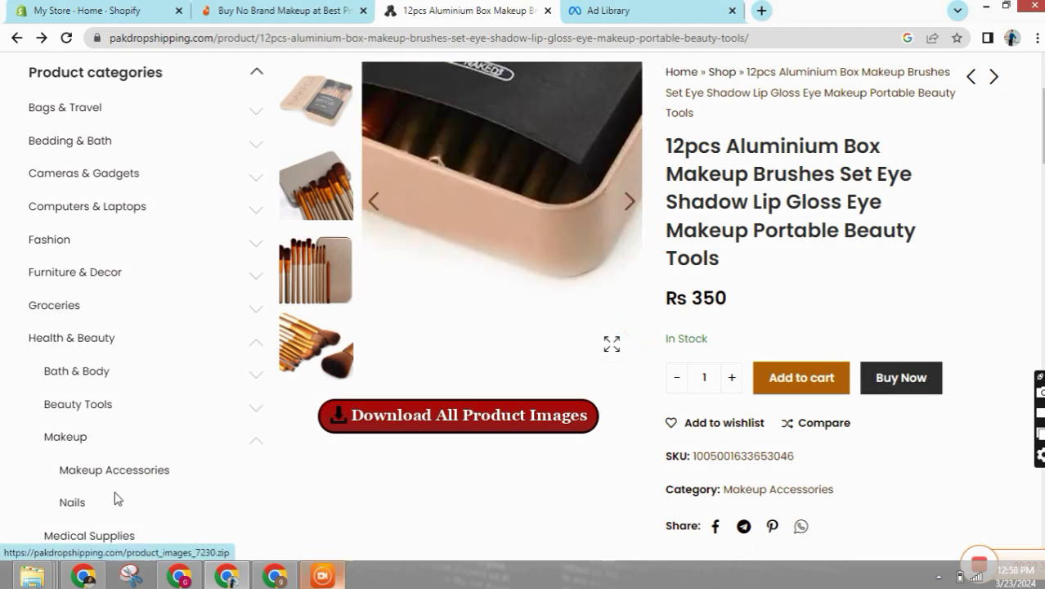
left_click(296, 5)
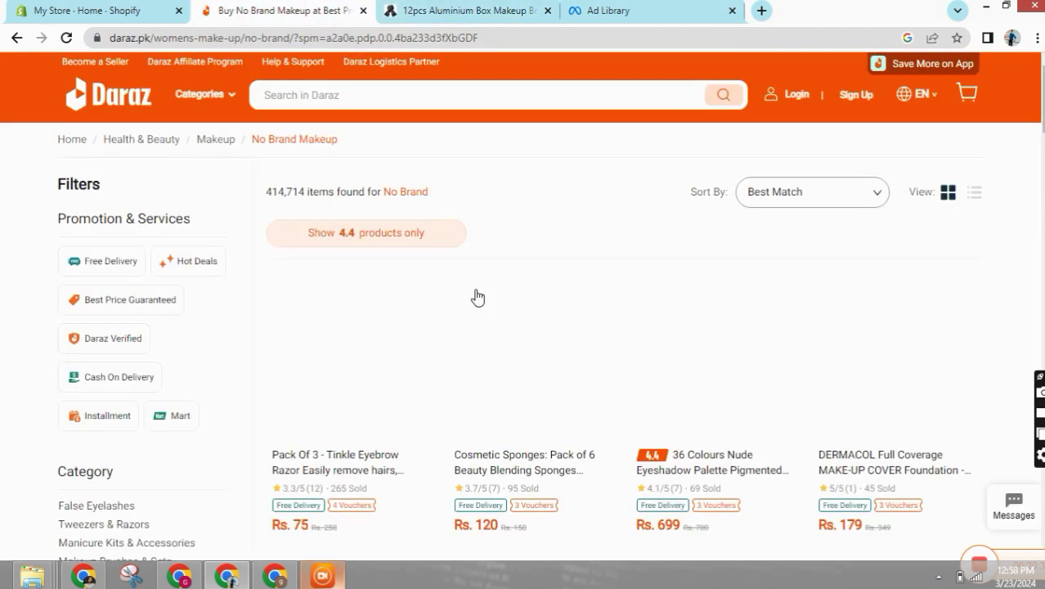
scroll(490, 311, "down", 3)
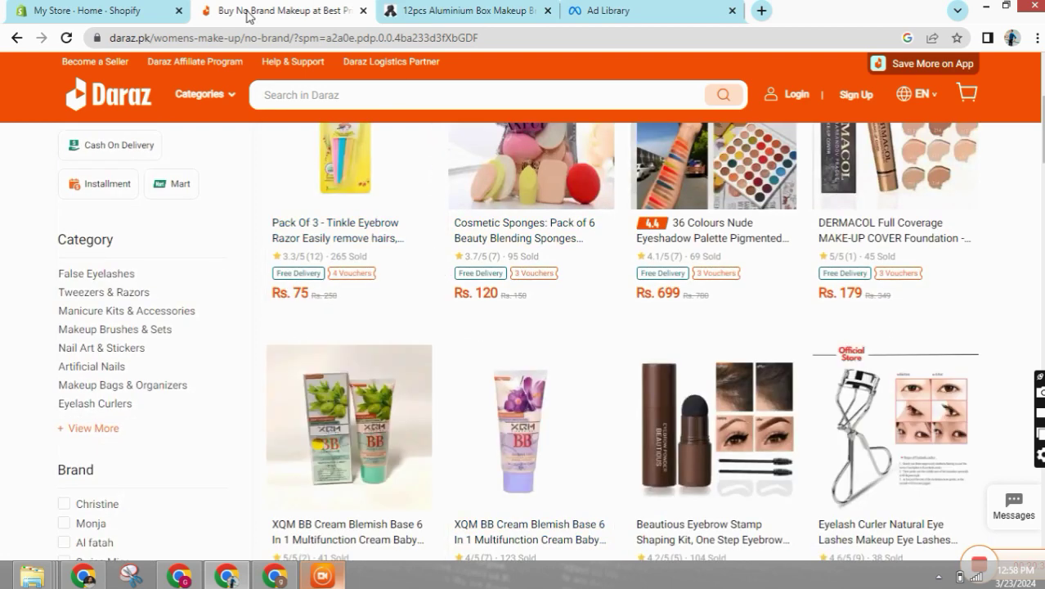
left_click(606, 10)
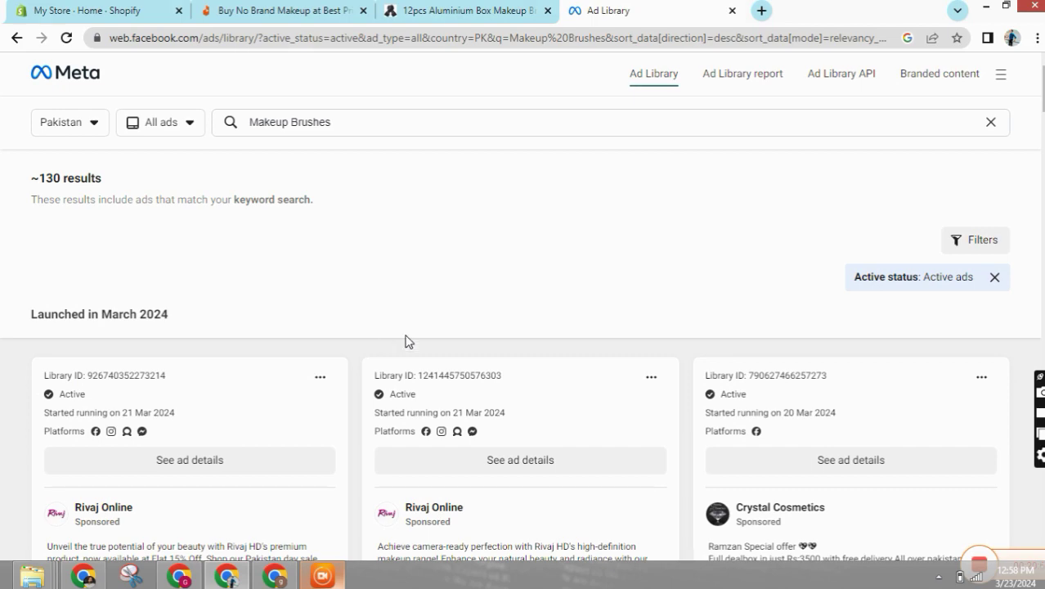
- Leave the ad results for the brush set supplier page, then start a new browser tab
scroll(217, 238, "down", 5)
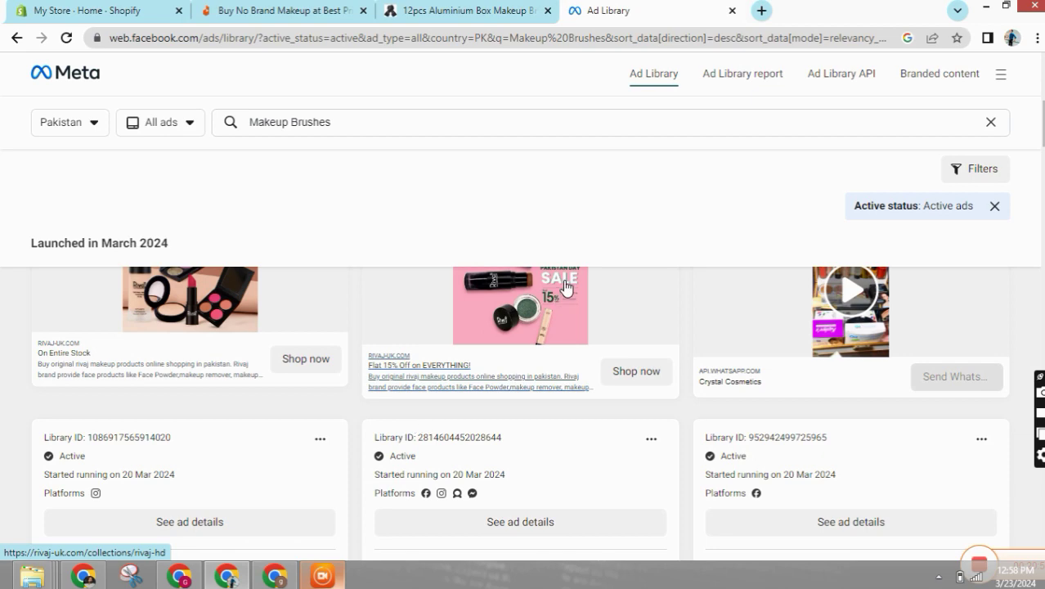
scroll(473, 380, "up", 5)
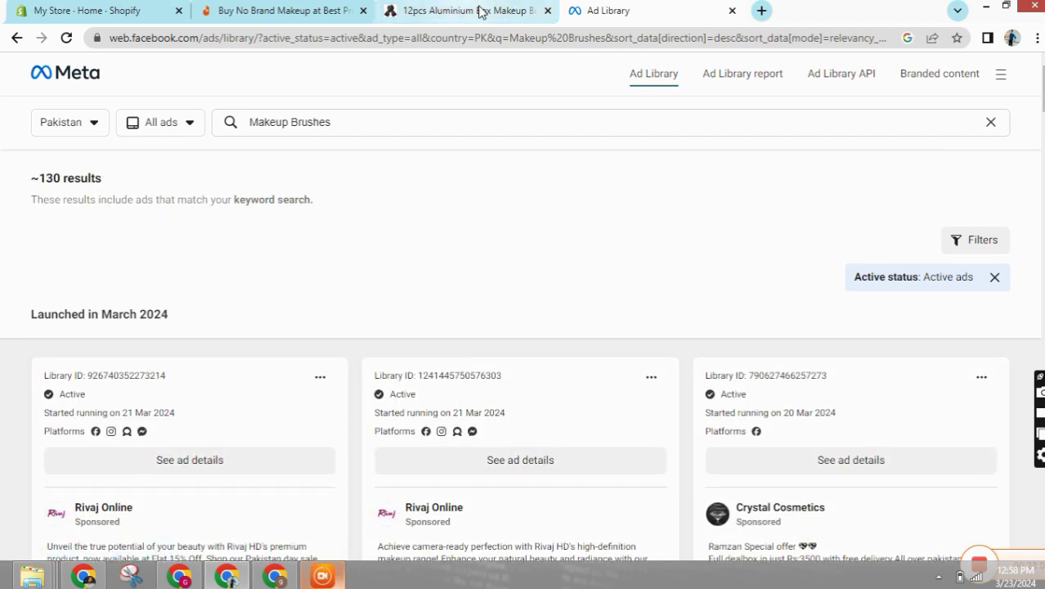
left_click(516, 10)
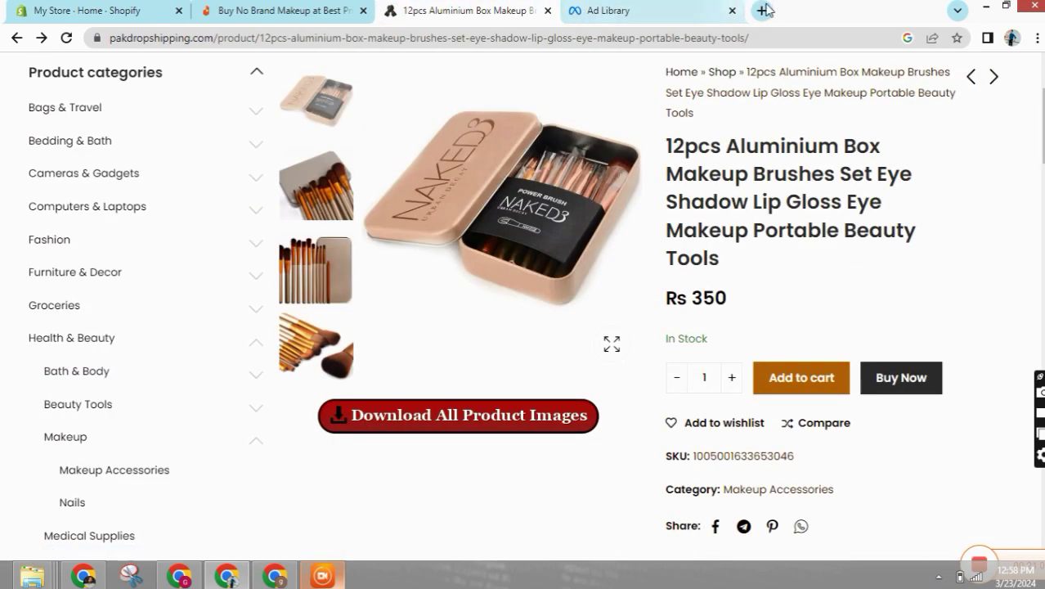
left_click(761, 9)
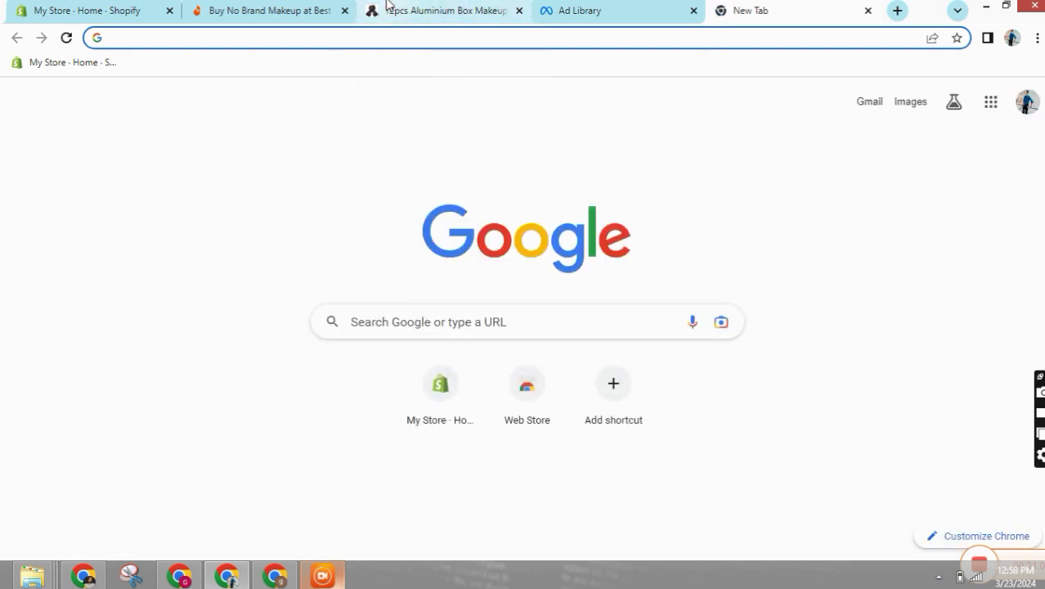
- Go to the Shopify admin's Products page, which is still empty
left_click(96, 7)
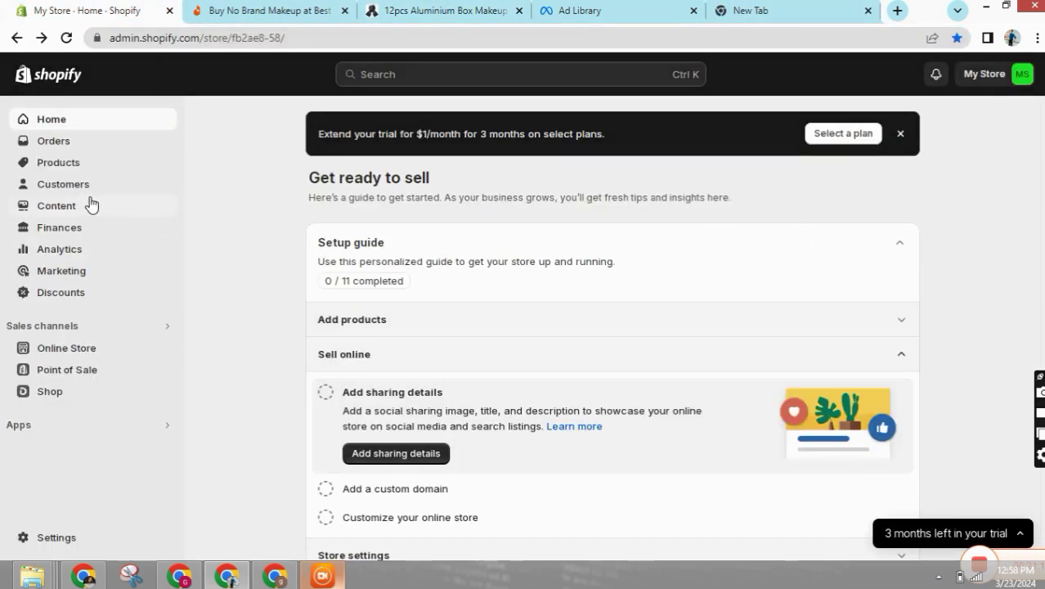
left_click(49, 169)
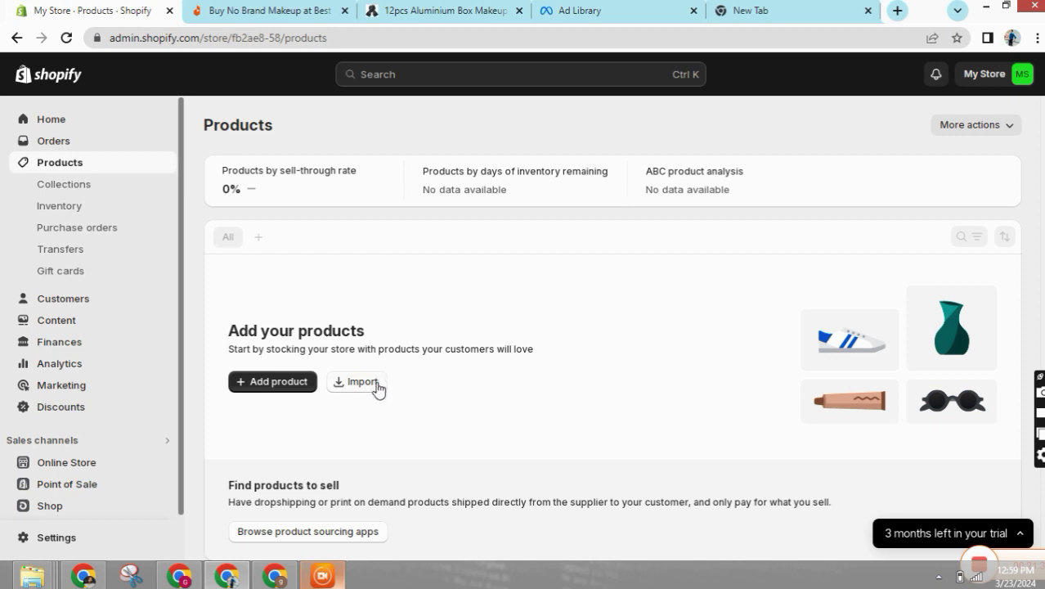
left_click(290, 384)
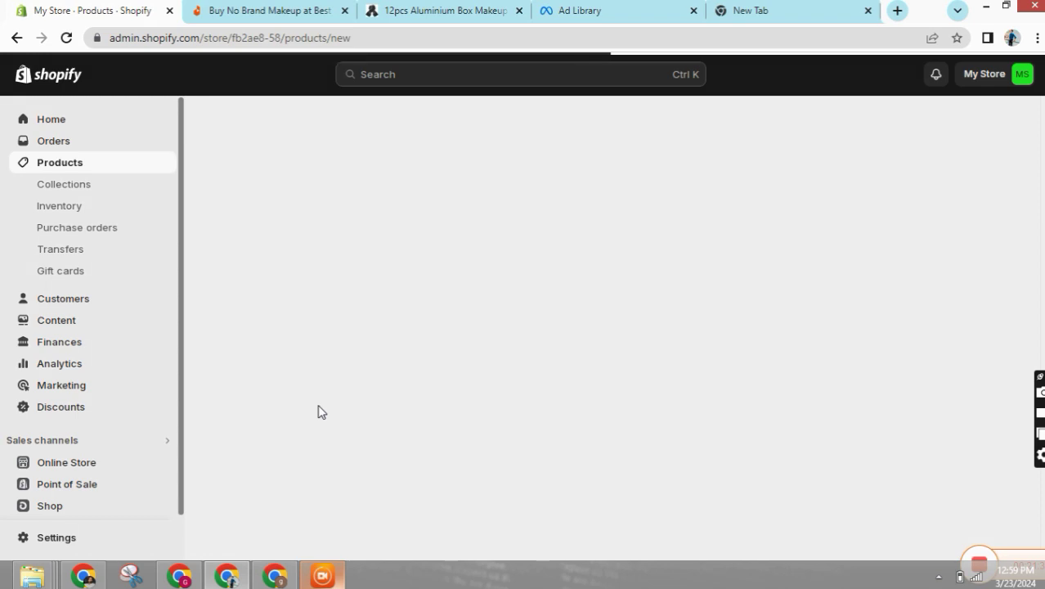
left_click(448, 10)
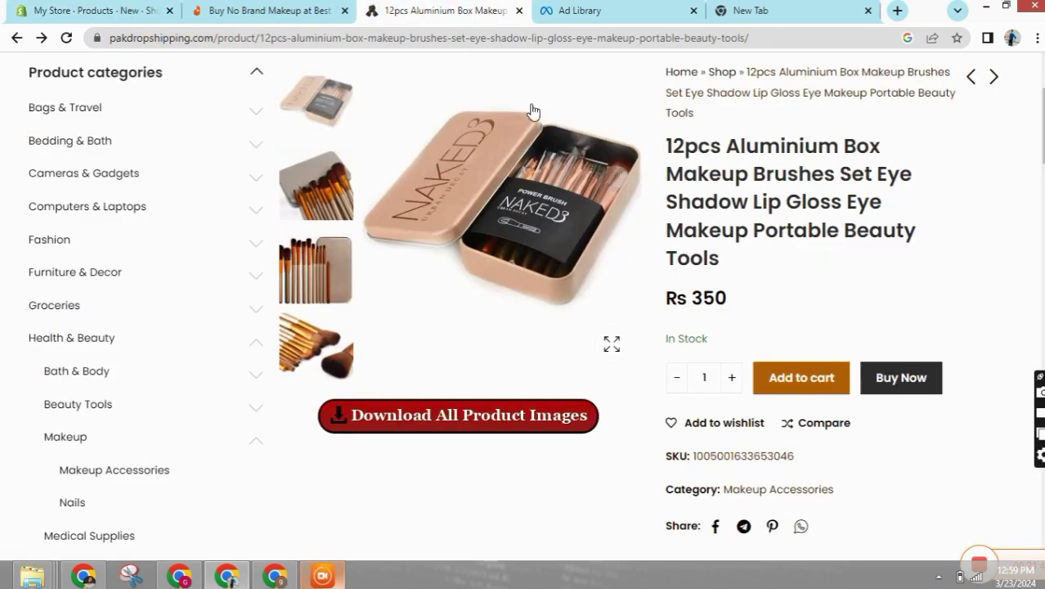
scroll(674, 176, "down", 1)
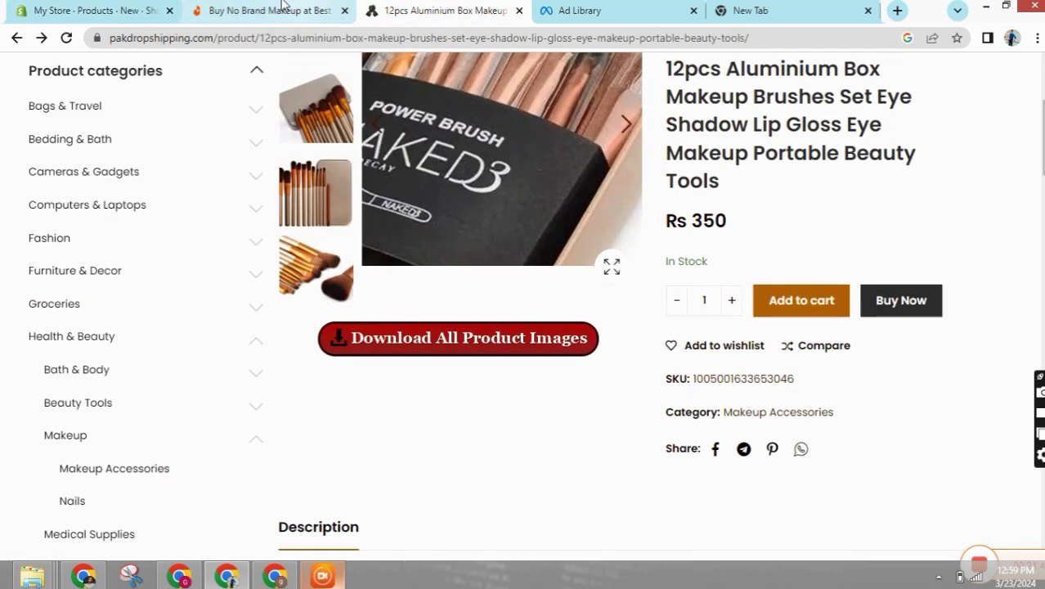
left_click(282, 7)
left_click(93, 10)
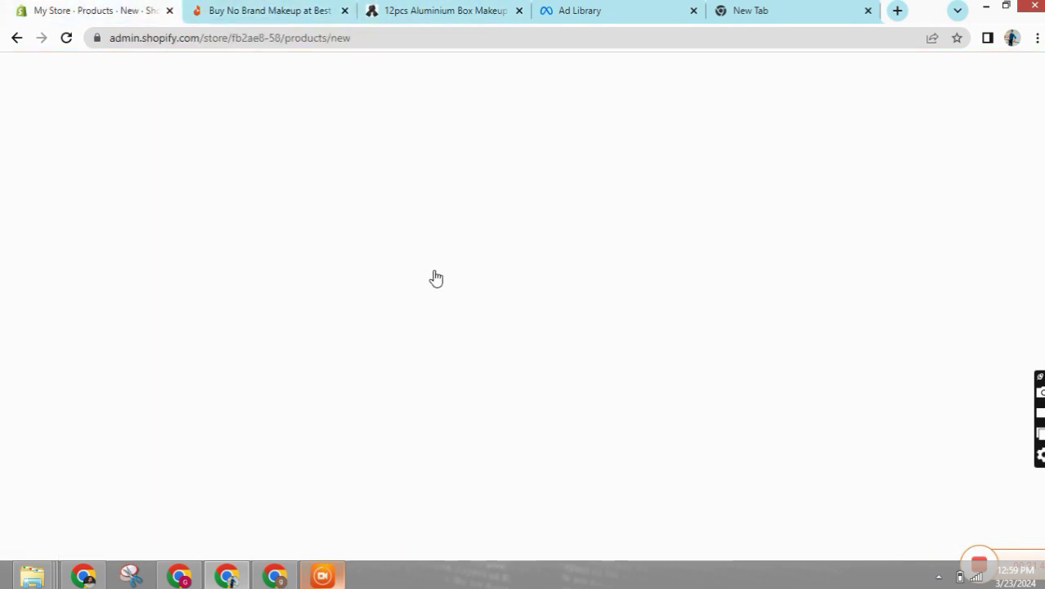
scroll(345, 425, "down", 4)
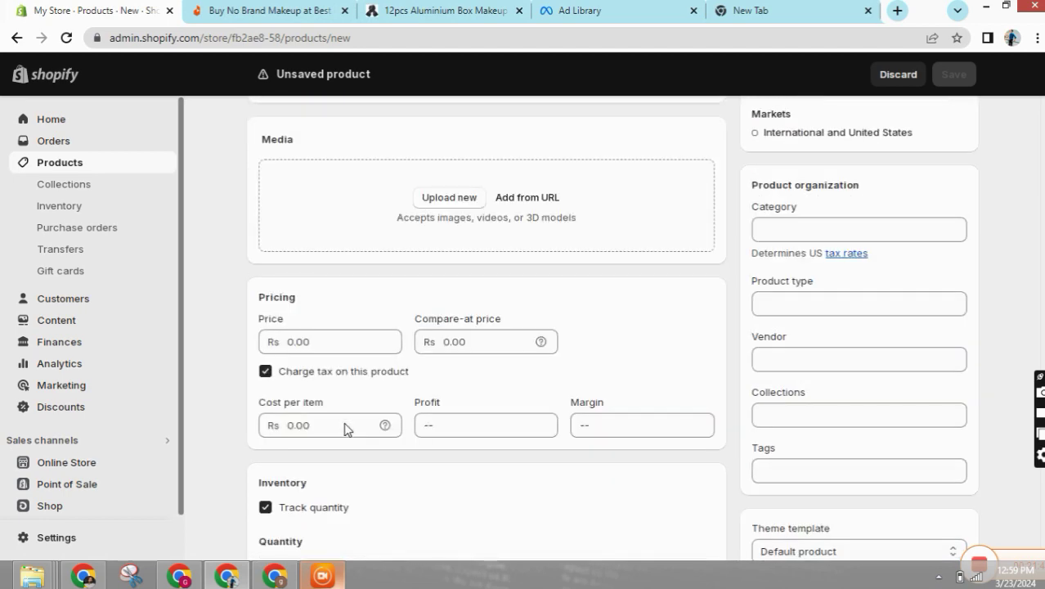
scroll(345, 426, "up", 4)
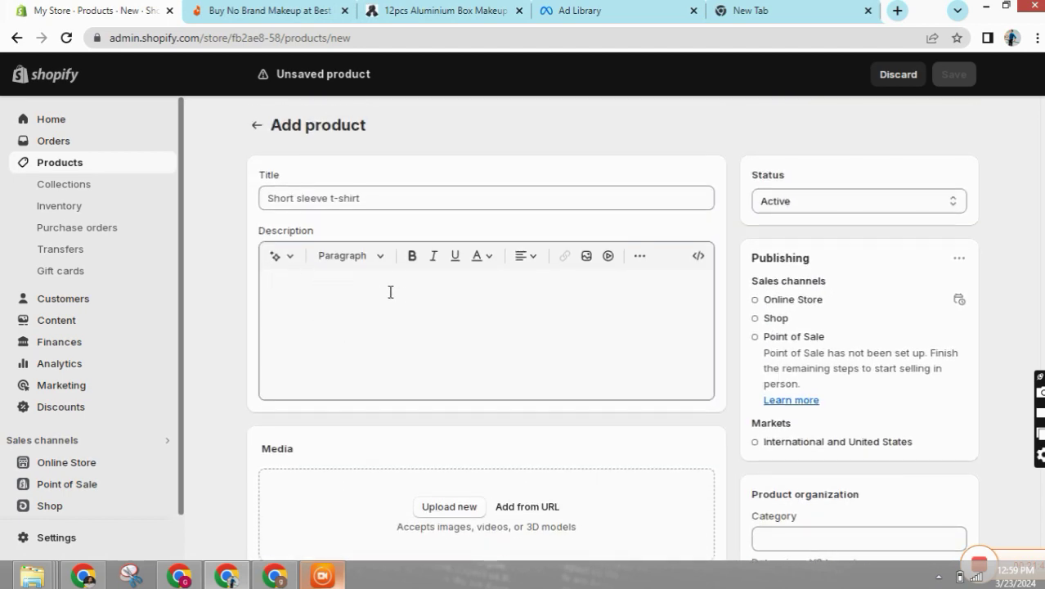
left_click(391, 292)
left_click(257, 124)
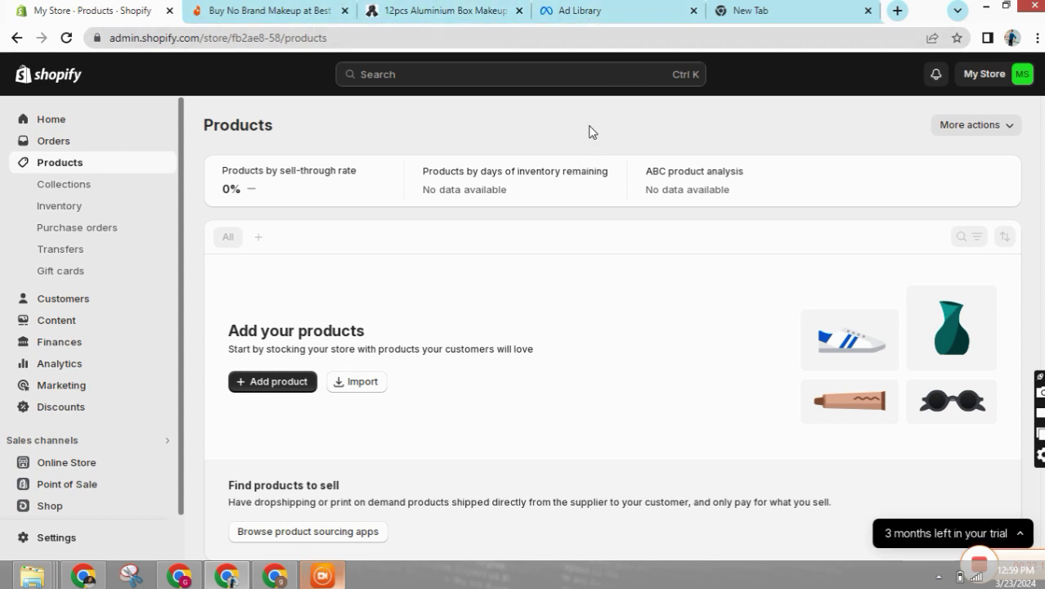
- Compare the Makeup Brushes ad results with the Daraz No Brand makeup listings
left_click(573, 10)
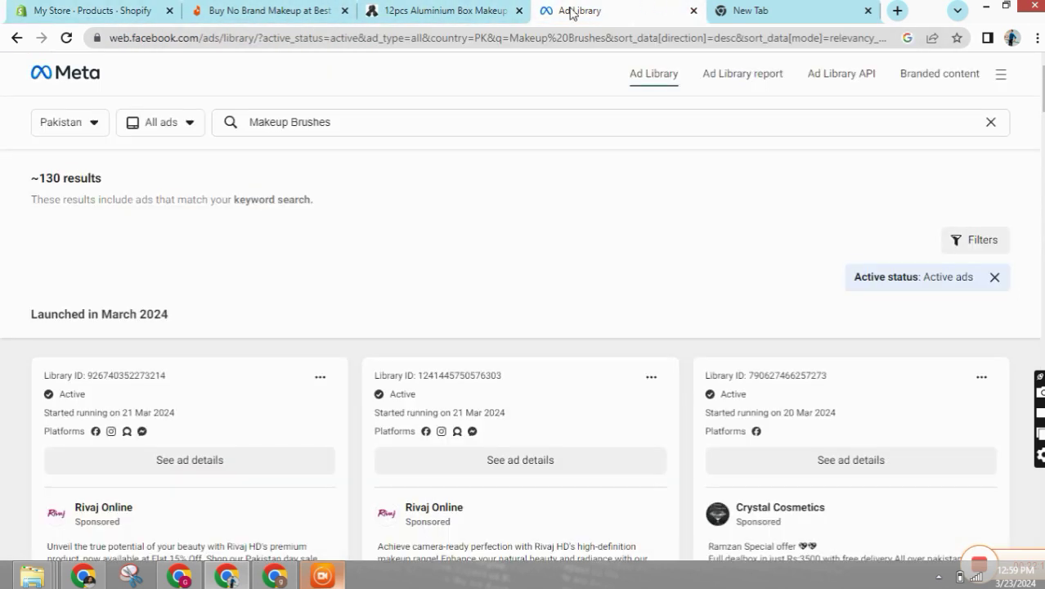
left_click(259, 8)
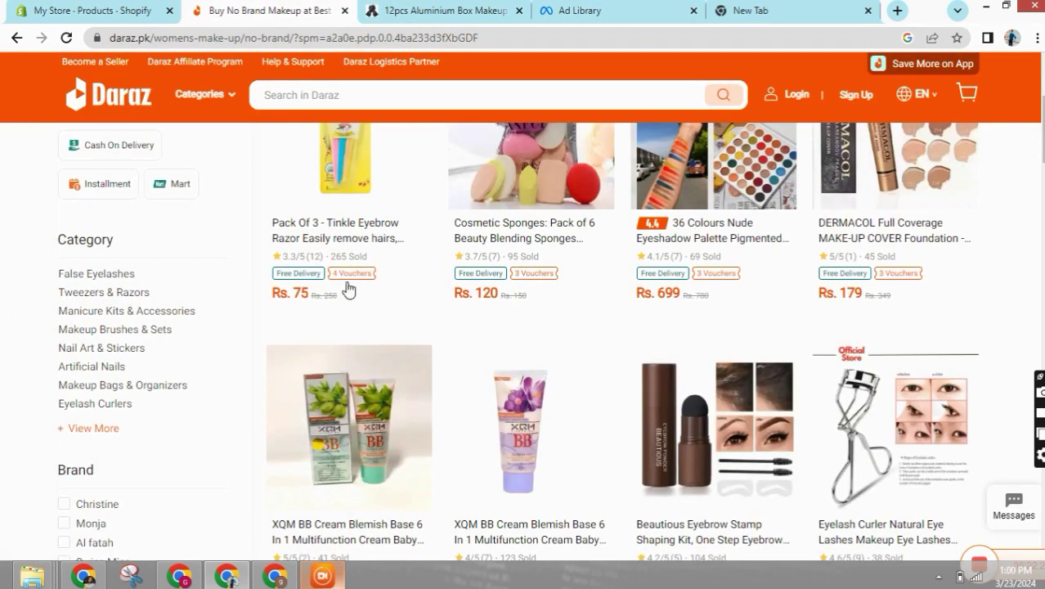
left_click(619, 8)
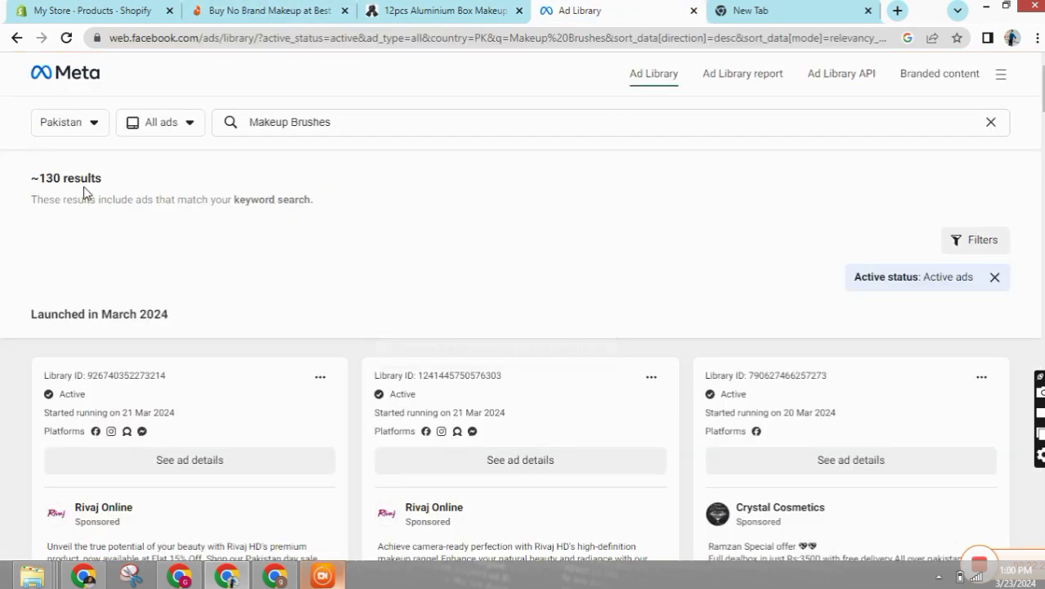
left_click(268, 8)
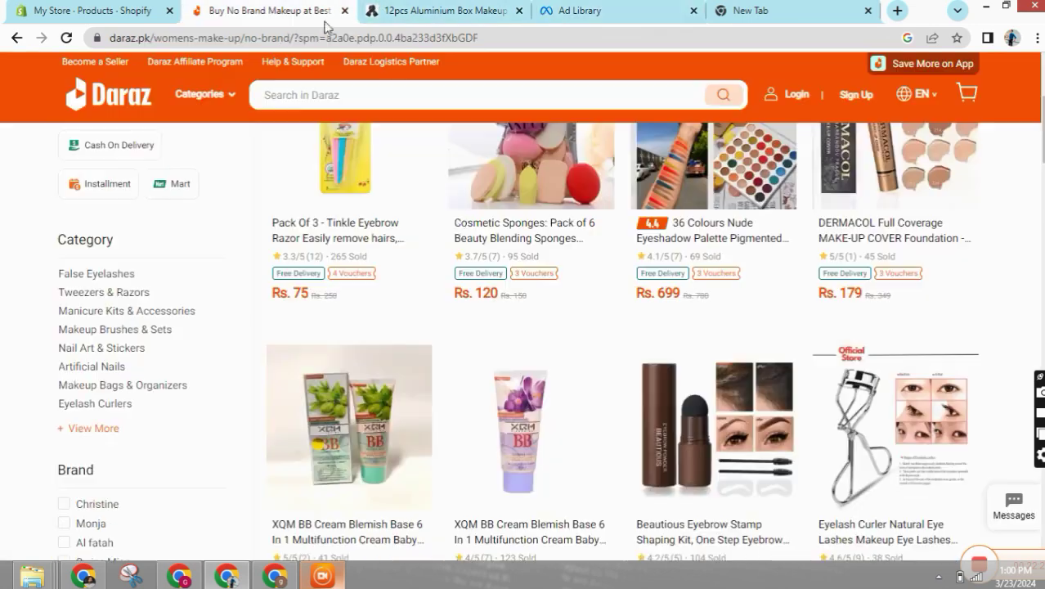
- Open Daraz's Health & Beauty > Skin Care category, listing 22,032 items
scroll(477, 243, "up", 1)
mouse_move(219, 111)
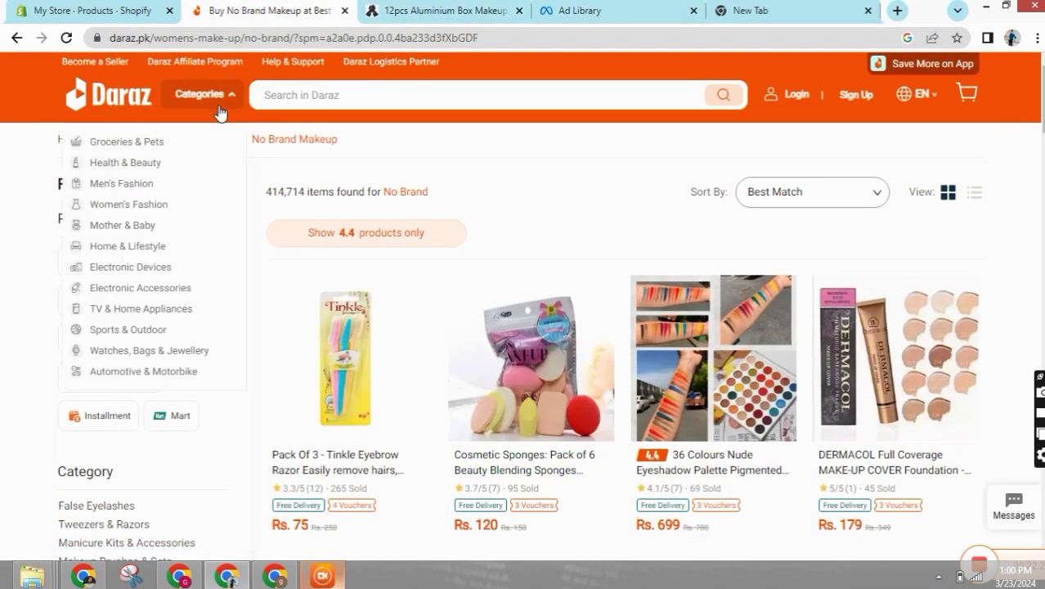
mouse_move(133, 205)
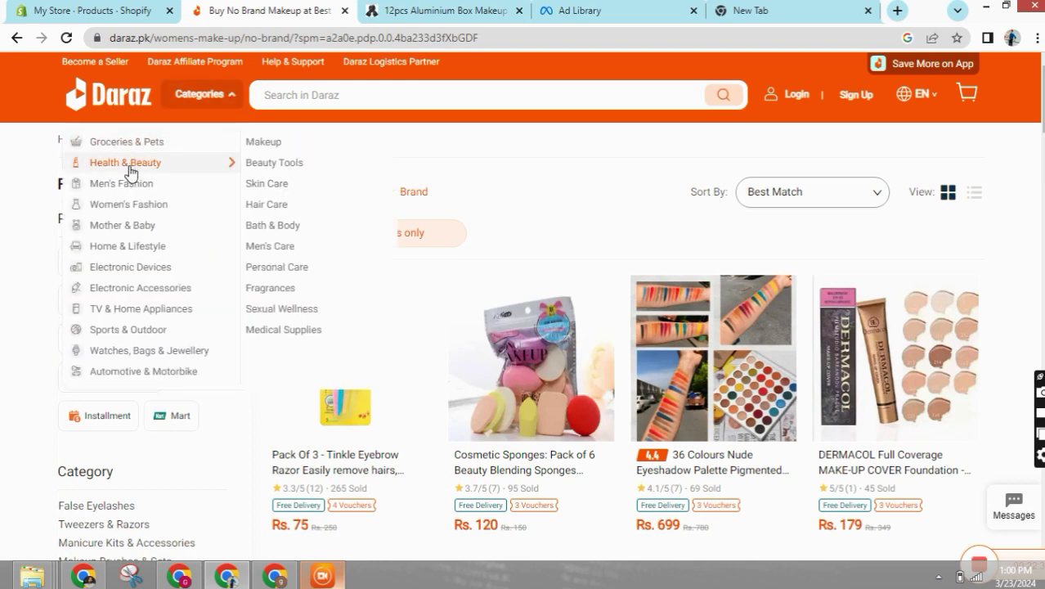
mouse_move(114, 167)
mouse_move(278, 174)
left_click(274, 193)
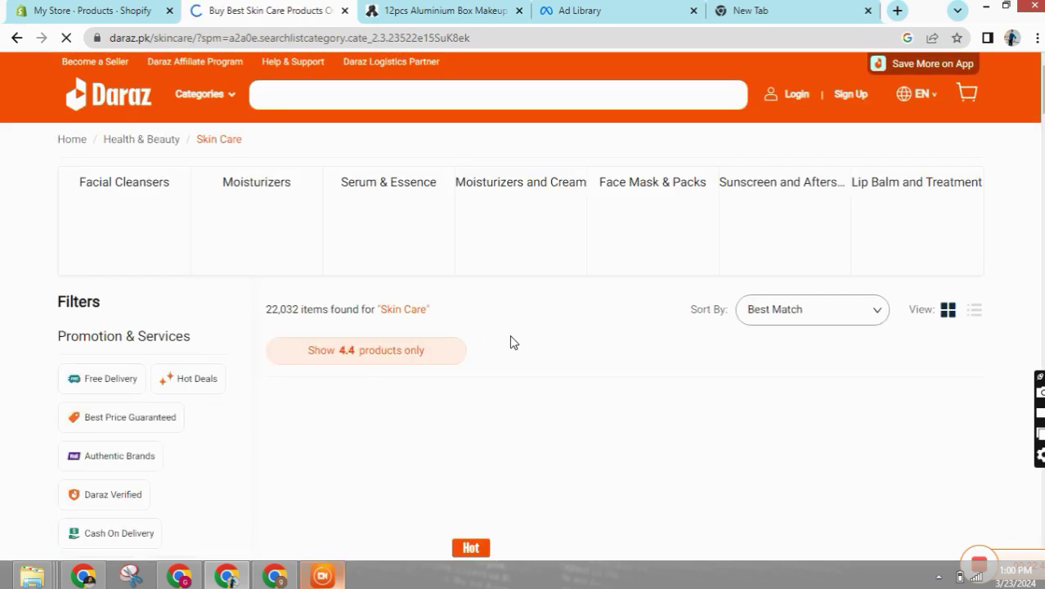
- Scroll through the Daraz Skin Care product grid
scroll(510, 342, "down", 3)
scroll(723, 390, "down", 2)
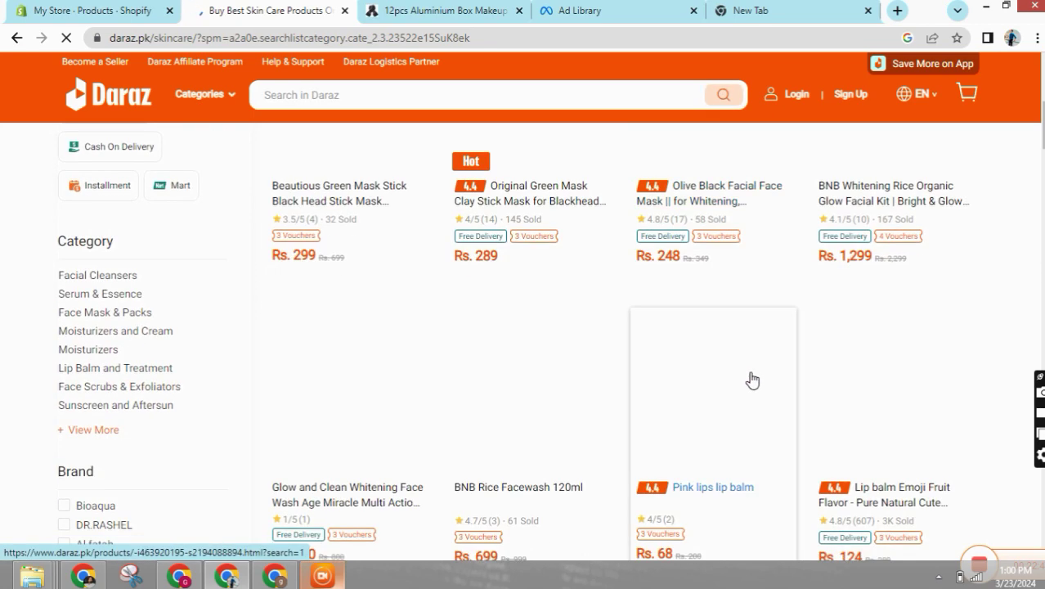
scroll(751, 379, "up", 4)
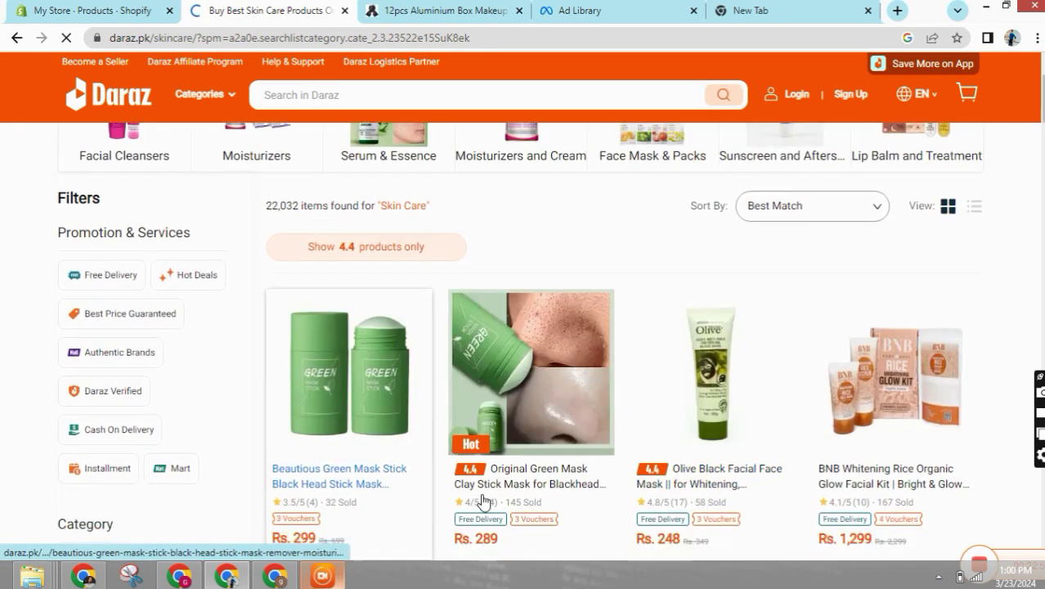
scroll(485, 500, "down", 7)
scroll(319, 350, "up", 5)
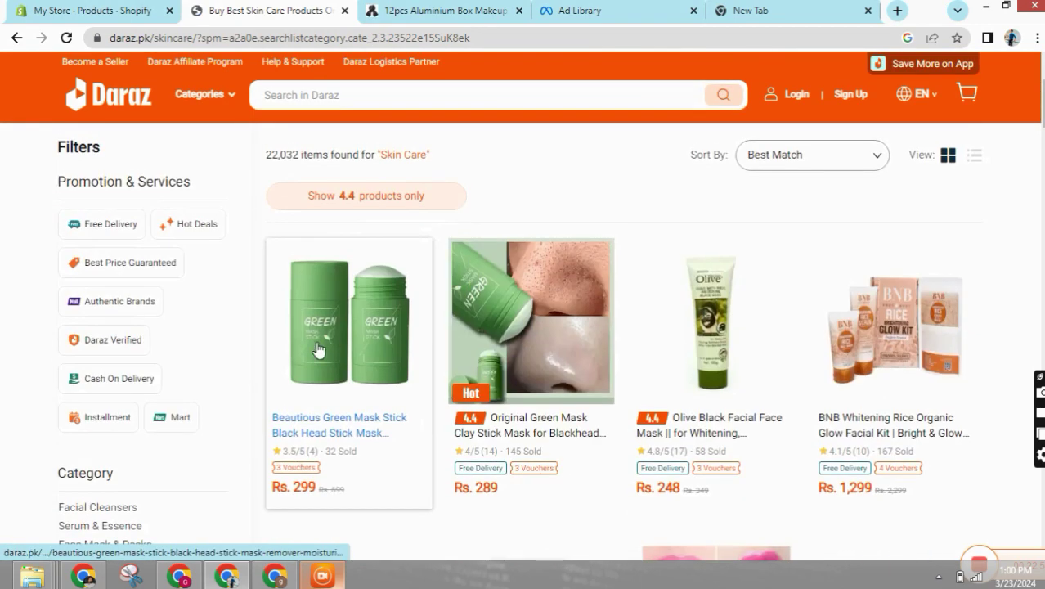
- Check the supplier's brush set page against Daraz, then return to the Makeup Brushes ads
left_click(422, 13)
scroll(548, 260, "up", 3)
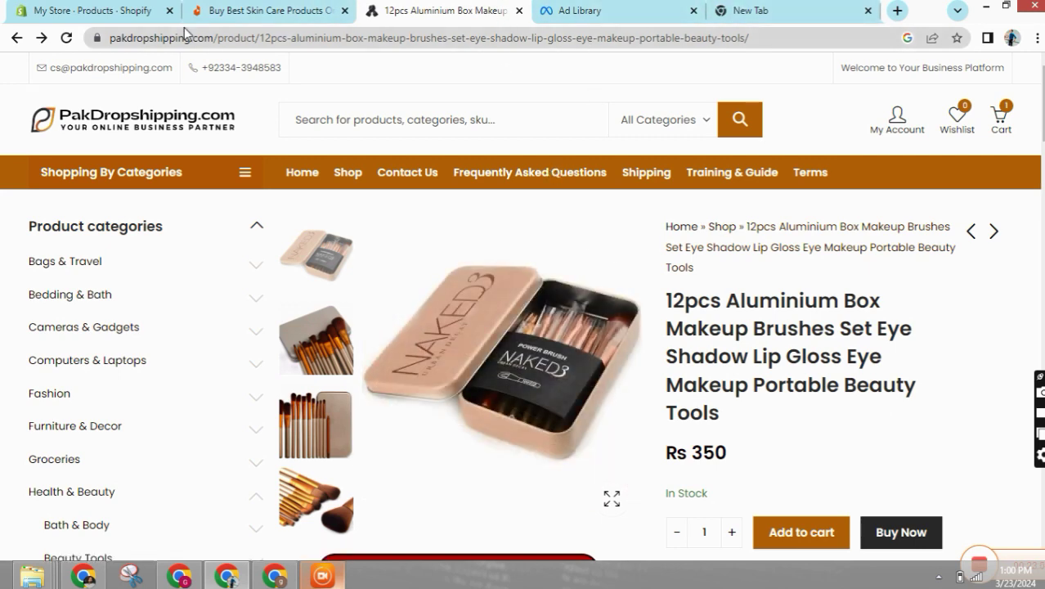
left_click(270, 11)
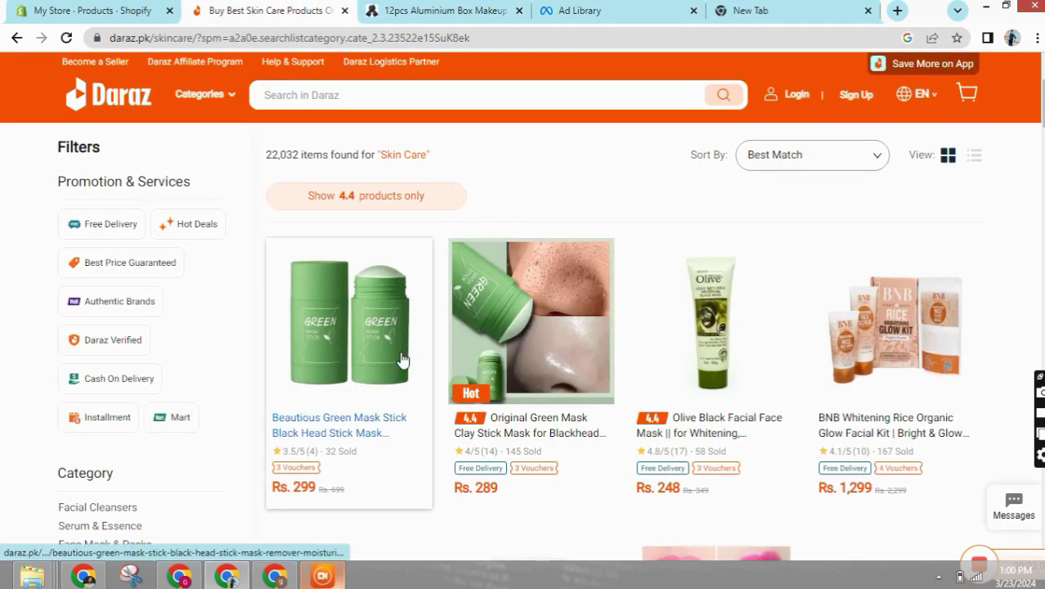
left_click(581, 10)
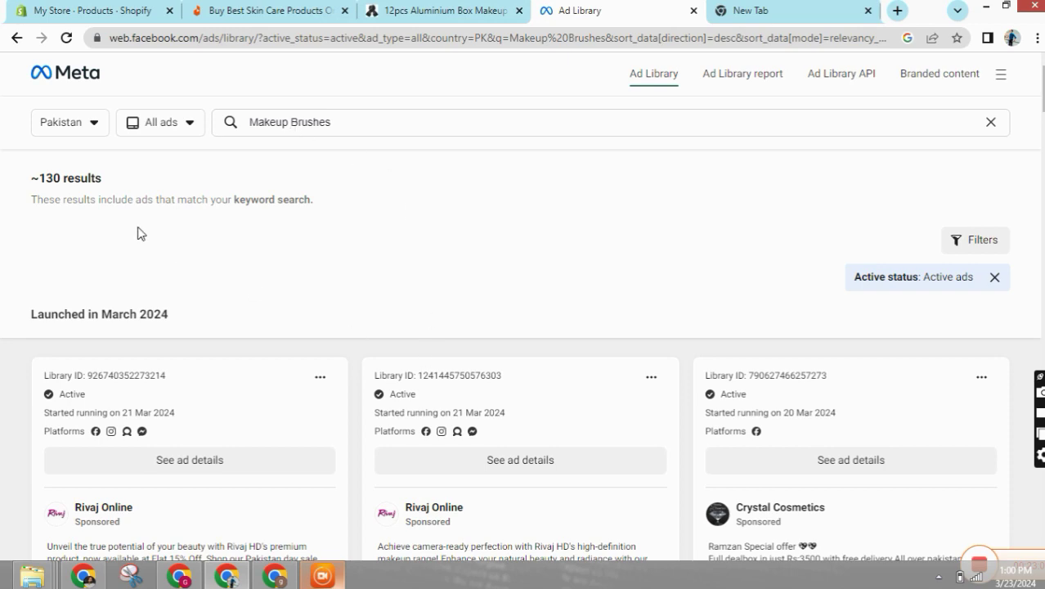
- Review the Makeup Brushes ads and finish on the supplier's 12pcs aluminium box set priced Rs 350
scroll(203, 224, "down", 3)
scroll(455, 392, "up", 3)
left_click(332, 10)
left_click(432, 9)
left_click(615, 6)
scroll(359, 139, "down", 2)
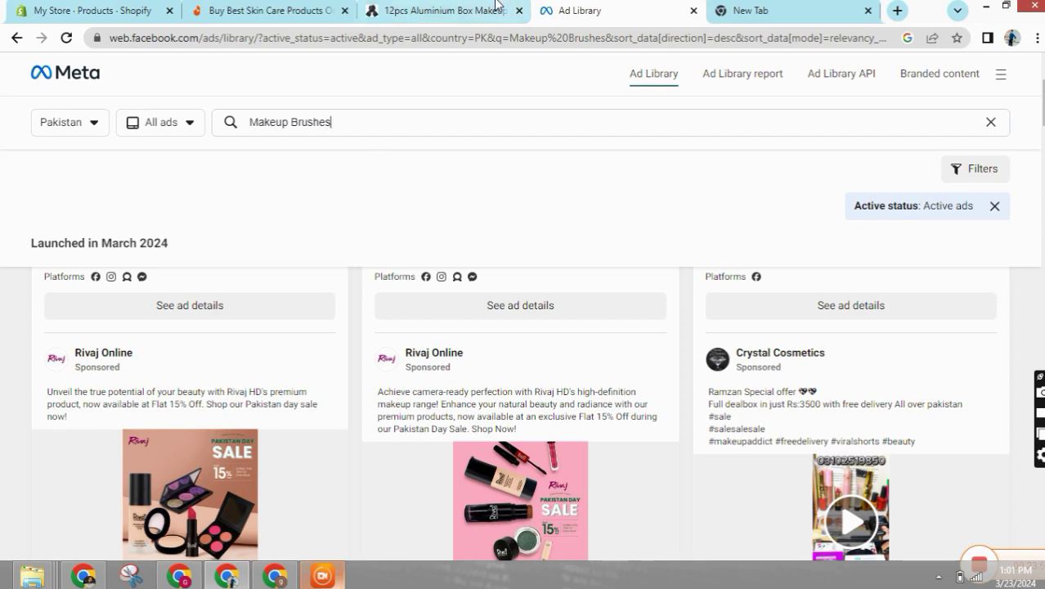
left_click(449, 11)
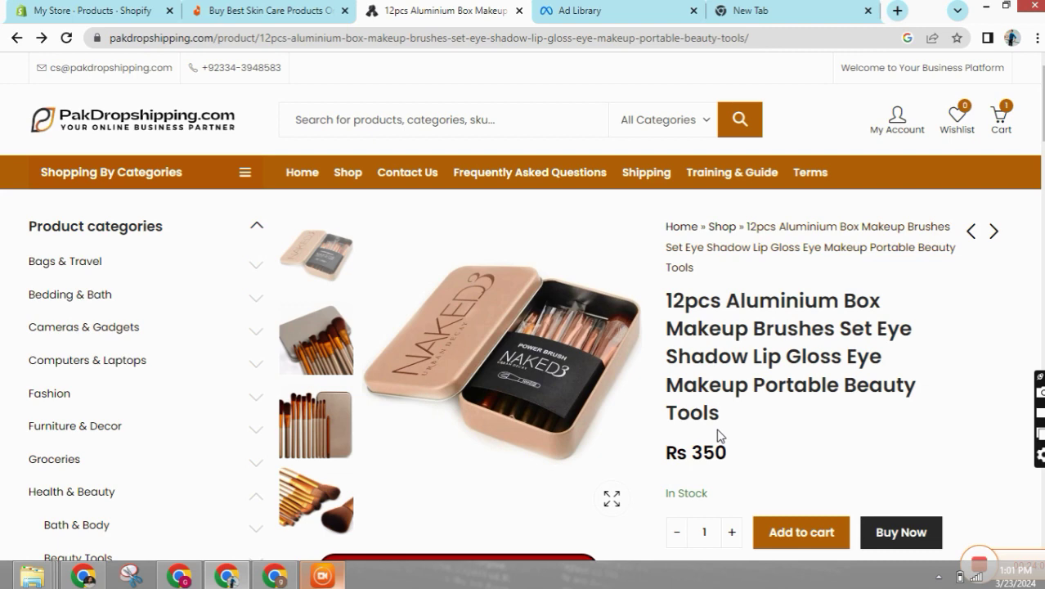
- Cycle through the Daraz and supplier tabs back to the Makeup Brushes ads from Rivaj Online and Crystal Cosmetics
left_click(245, 11)
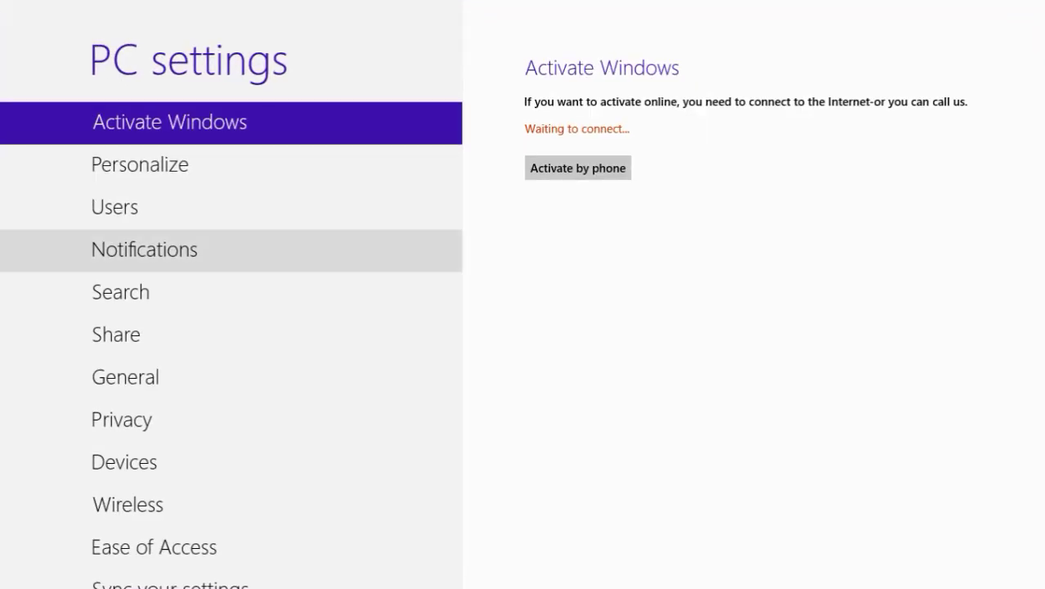
right_click(17, 584)
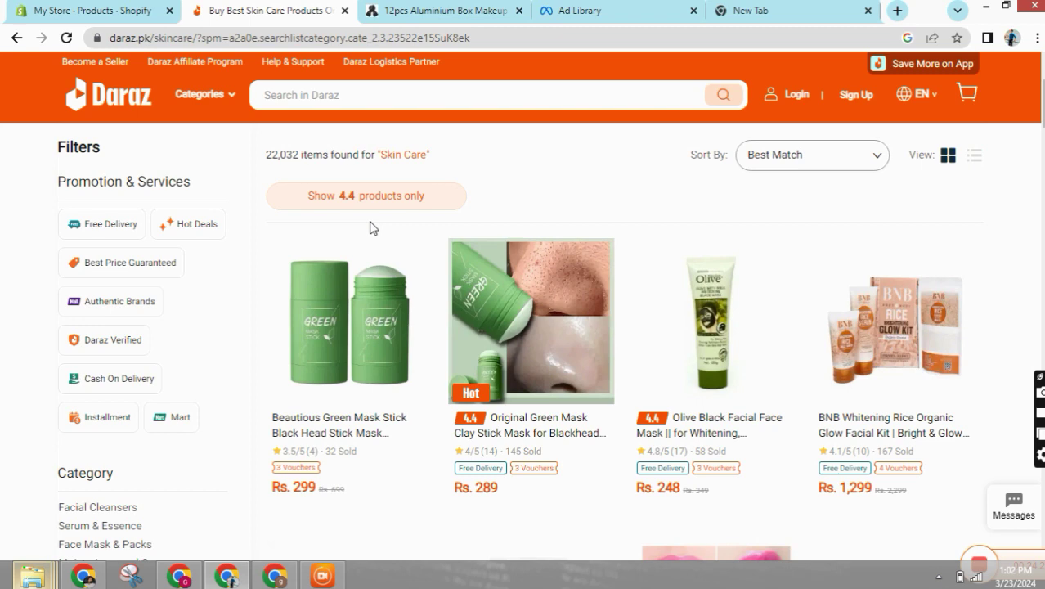
left_click(442, 11)
left_click(593, 11)
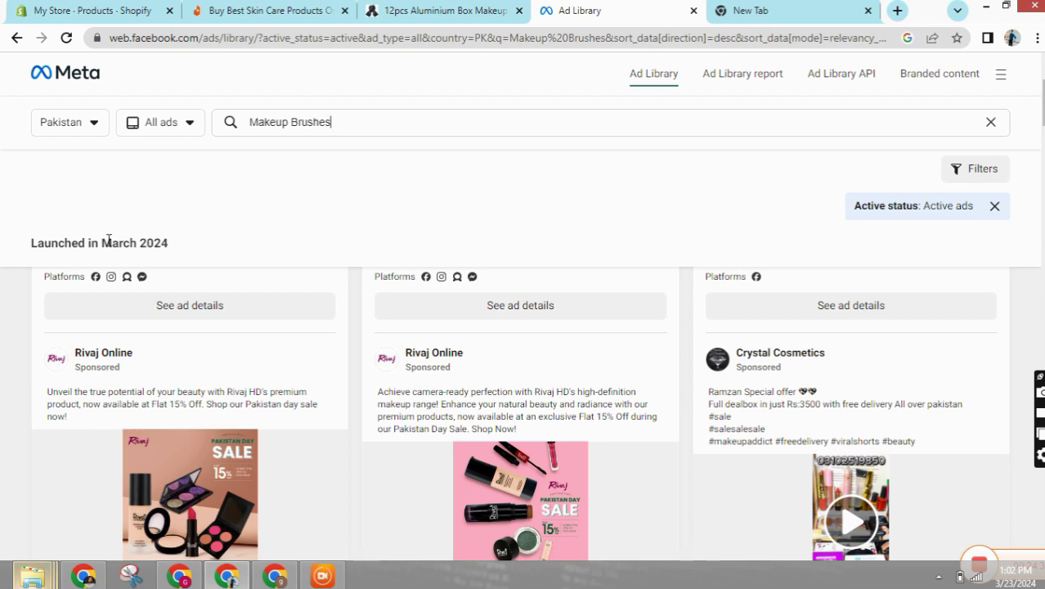
- Scroll further through the Makeup Brushes ads, then go to the empty Shopify Products page
scroll(105, 239, "down", 3)
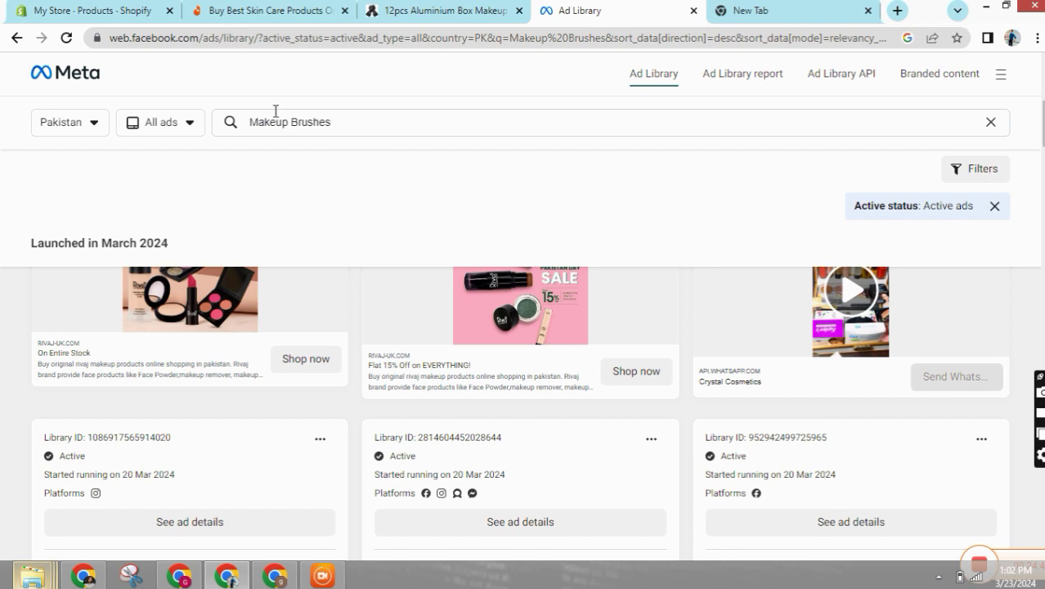
left_click(90, 8)
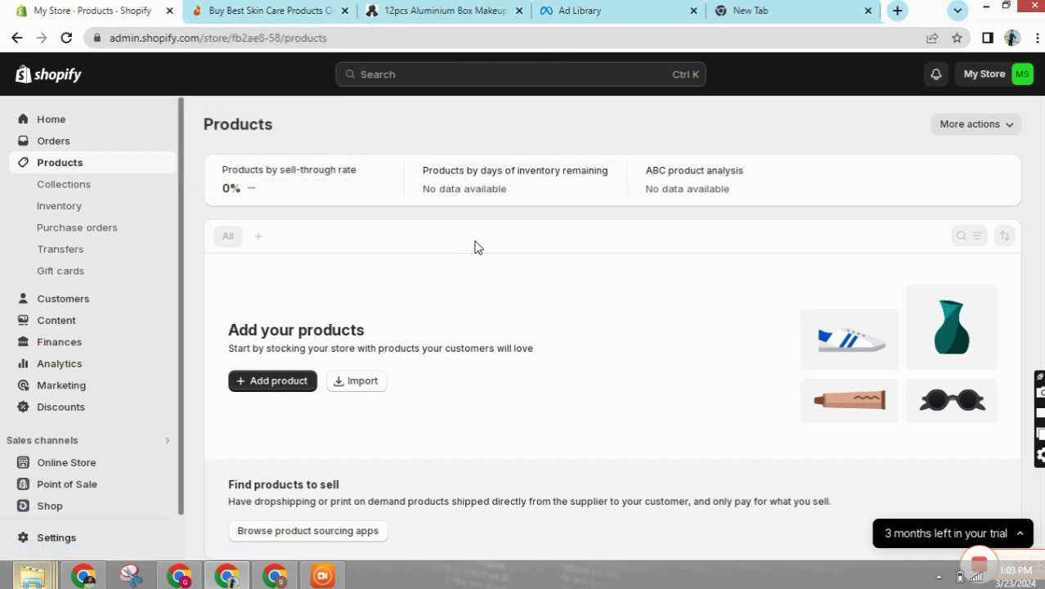
- Expand the trial panel to show the July 6 end date and plan offer
left_click(944, 540)
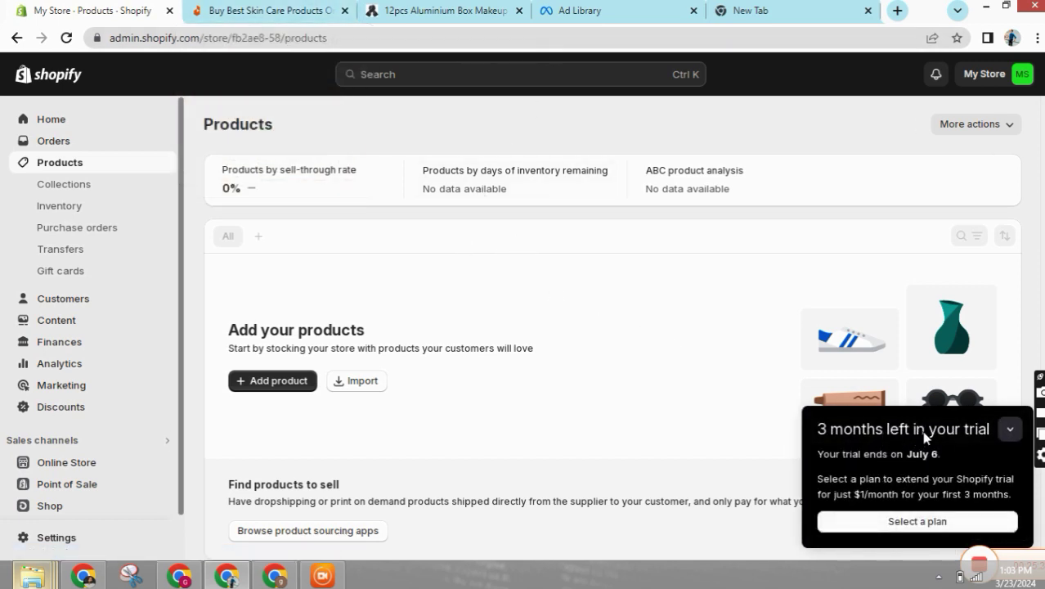
left_click(926, 434)
left_click(931, 534)
scroll(180, 292, "down", 1)
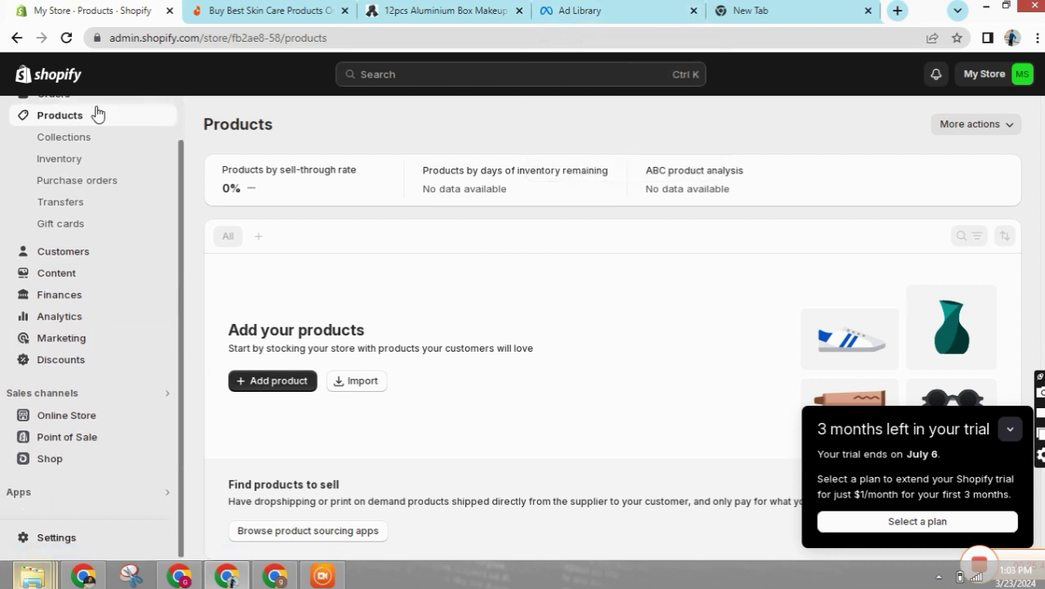
scroll(82, 209, "up", 1)
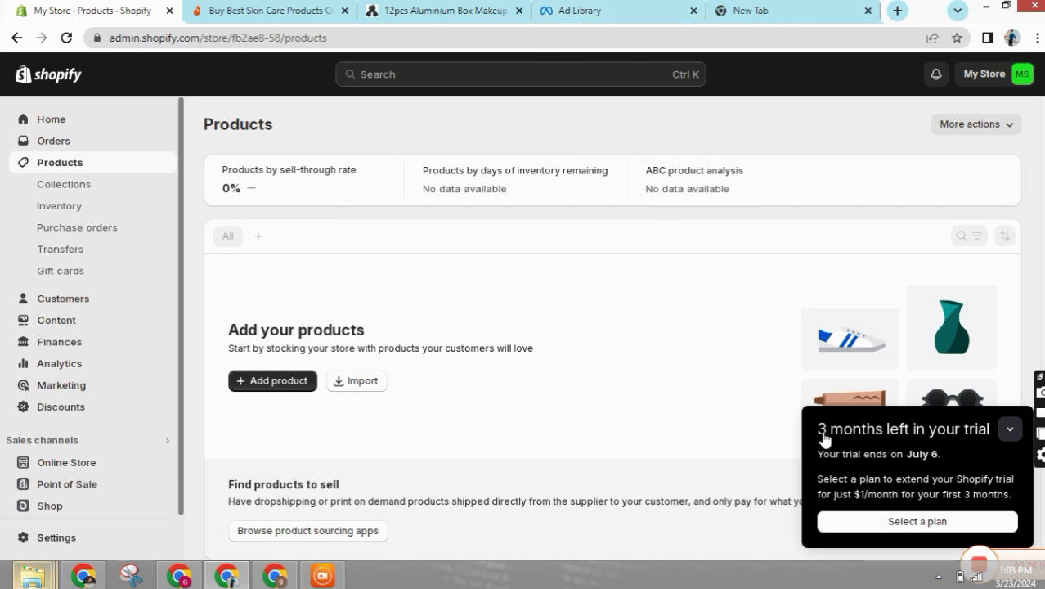
- Toggle the trial panel again, glance at the supplier's brush set, and return to Products
left_click(949, 439)
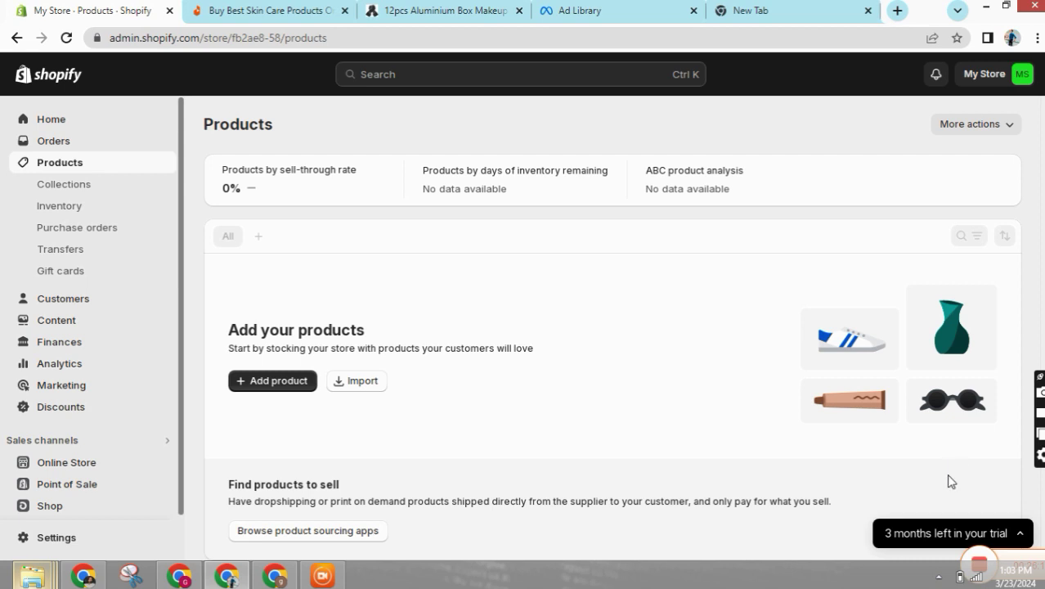
left_click(950, 527)
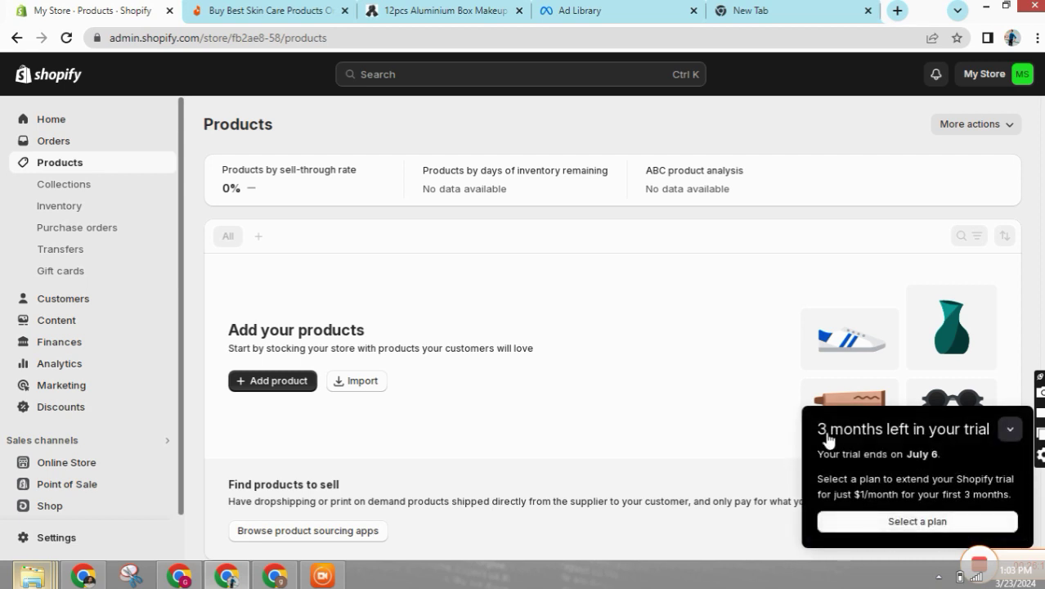
left_click(955, 434)
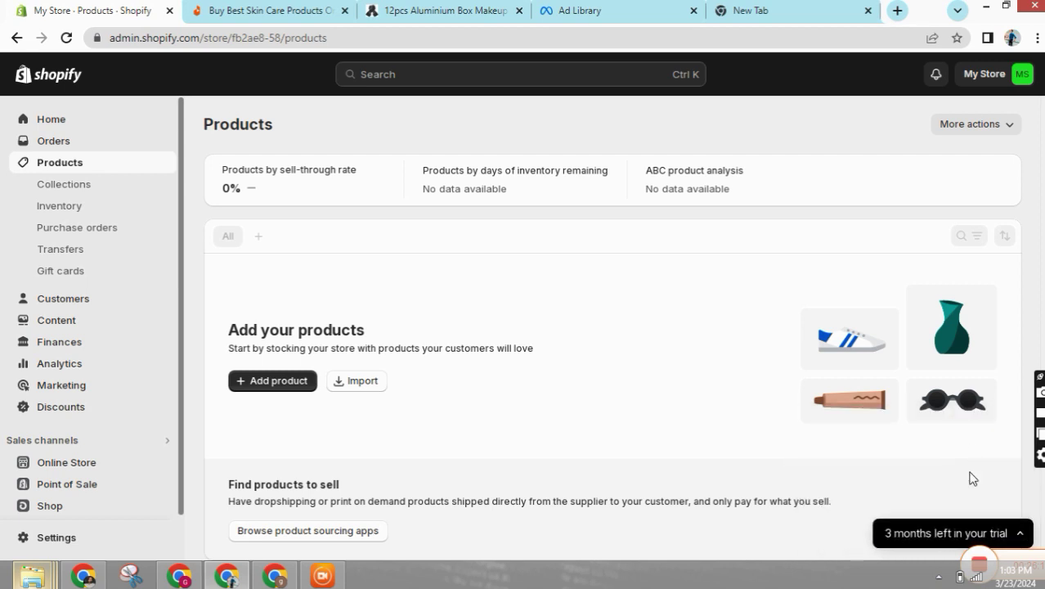
left_click(940, 532)
scroll(183, 412, "down", 1)
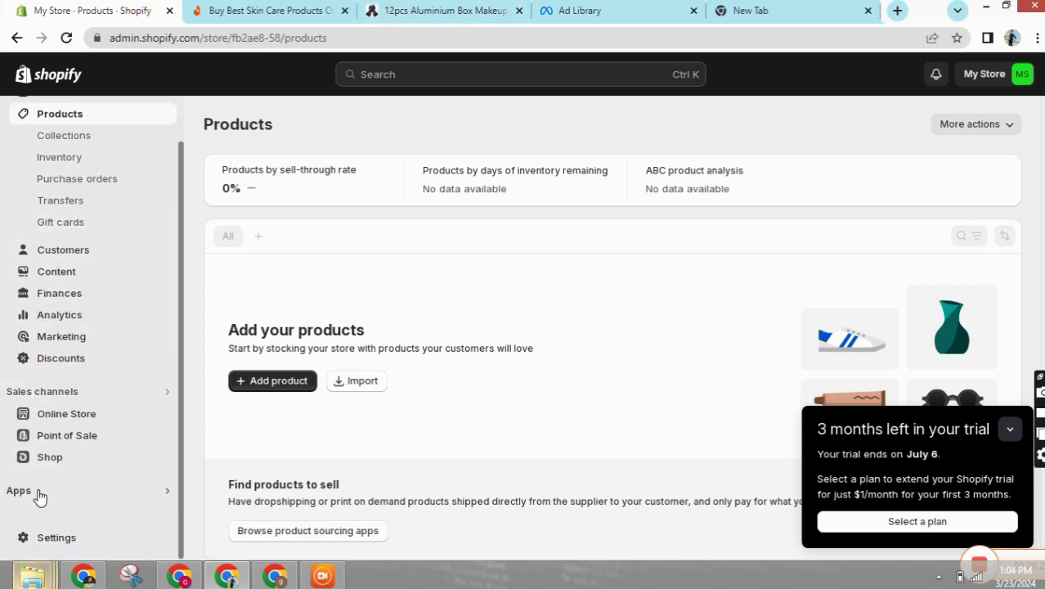
scroll(83, 219, "up", 1)
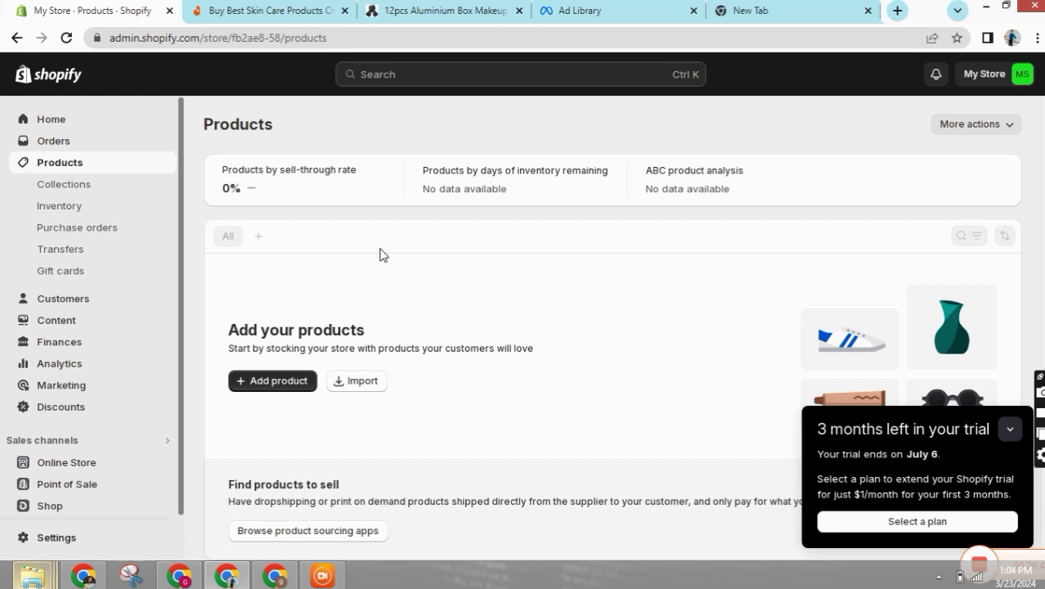
left_click(397, 10)
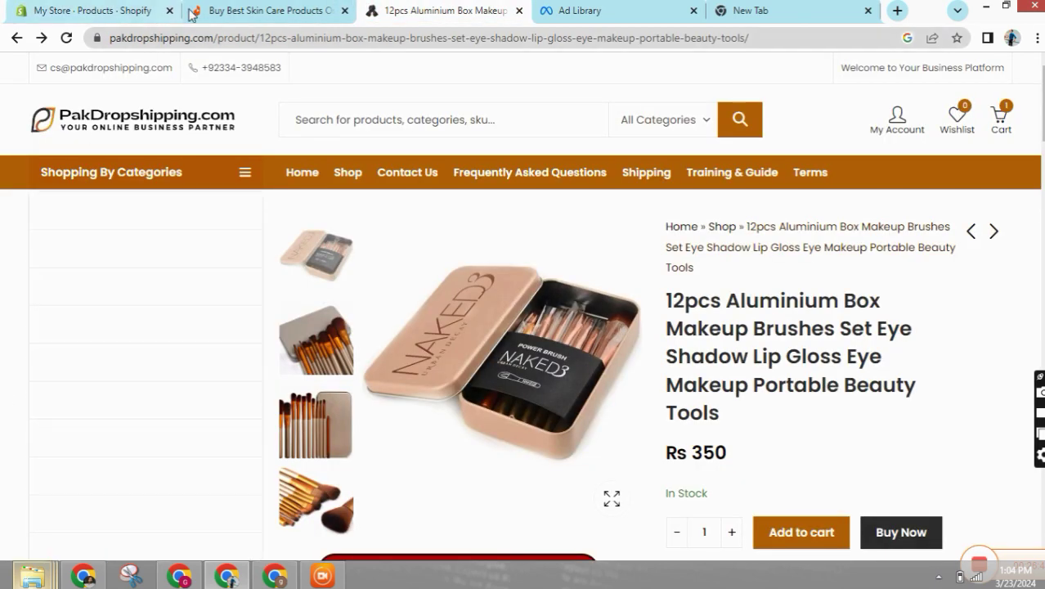
left_click(139, 10)
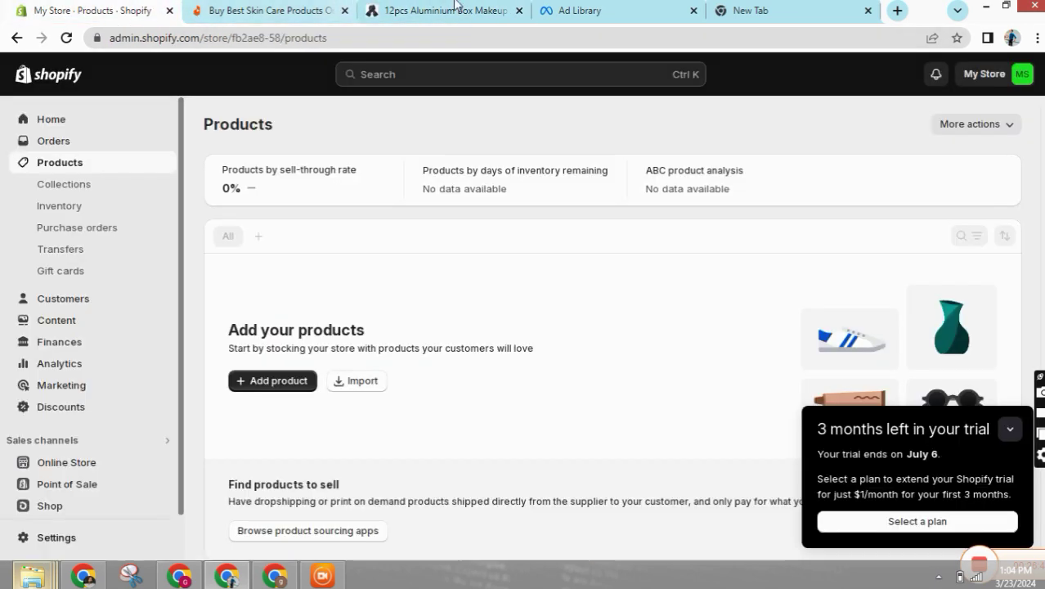